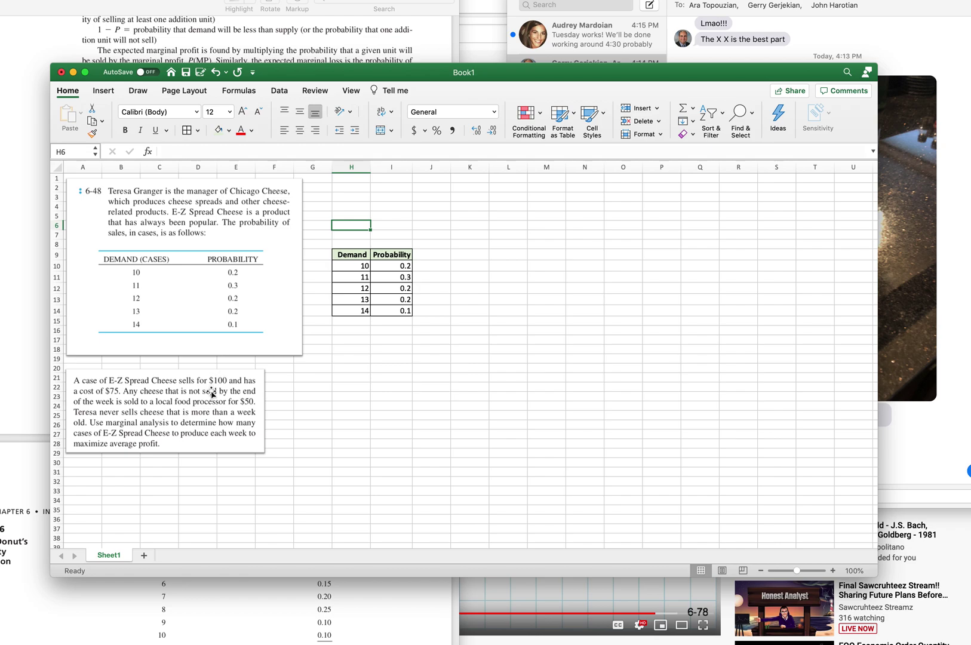
# Zoom the sheet from 100% to 120% to read the cheese problem and demand table.
pyautogui.click(834, 571)
pyautogui.click(834, 571)
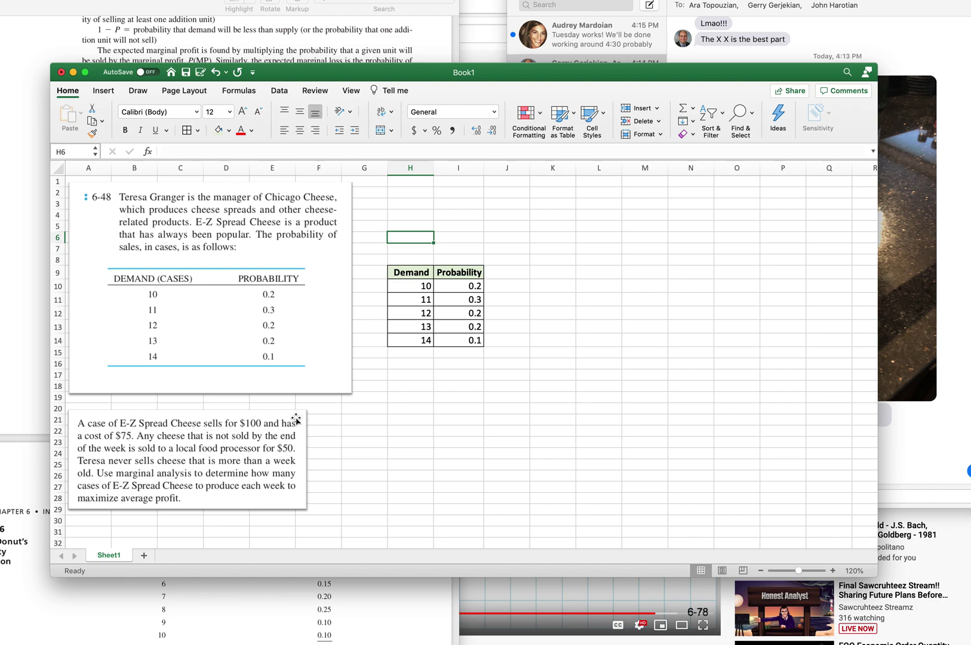
# Enter 'Price =' 100 and 'Cost =' 75 in H2:I3.
pyautogui.click(405, 194)
pyautogui.write('Price')
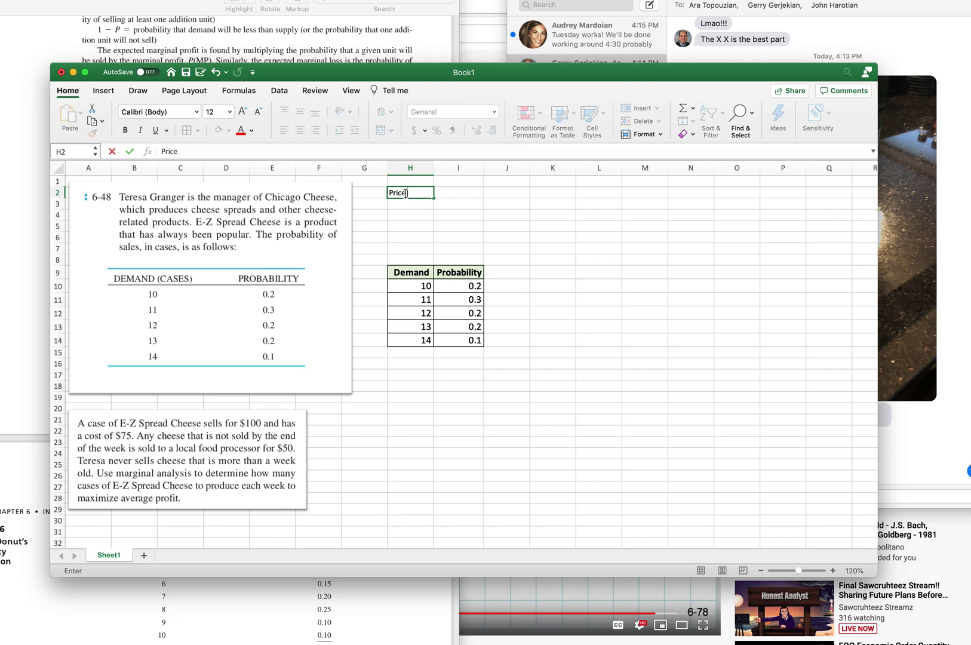
pyautogui.write(' =')
pyautogui.press('Tab')
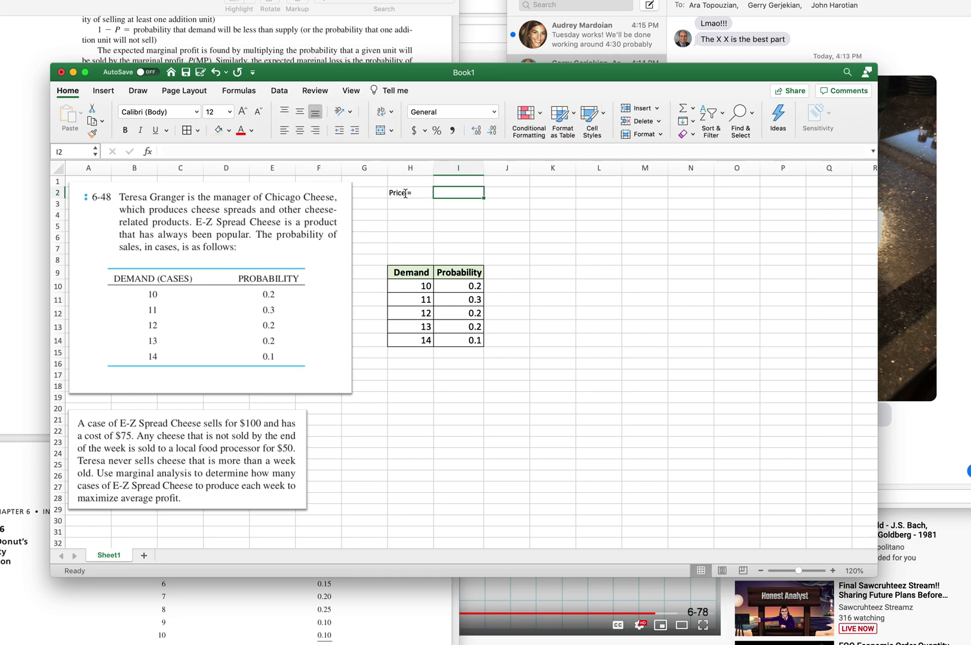
pyautogui.write('100')
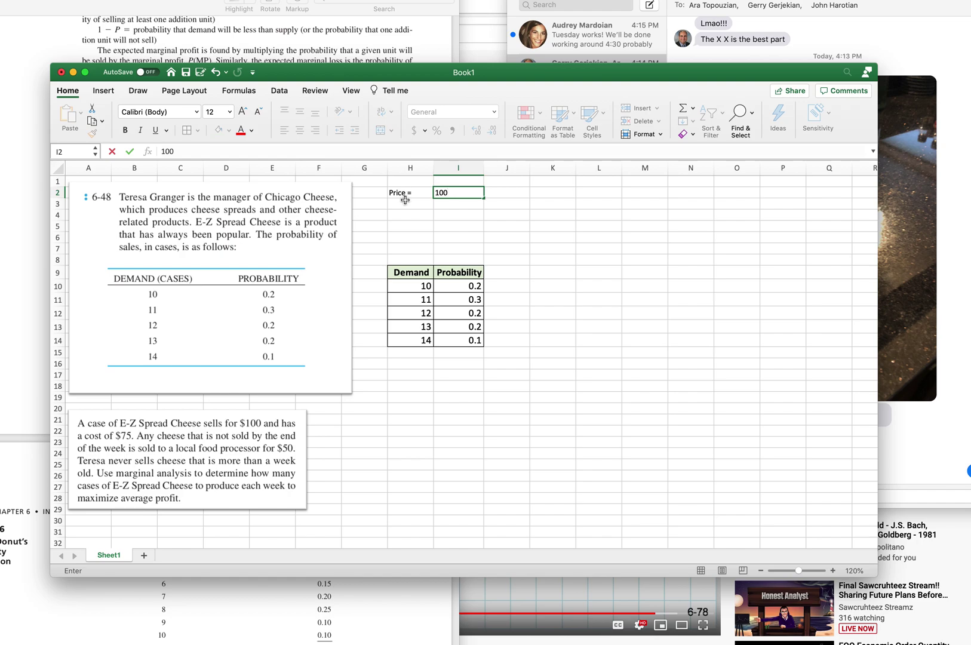
pyautogui.click(406, 205)
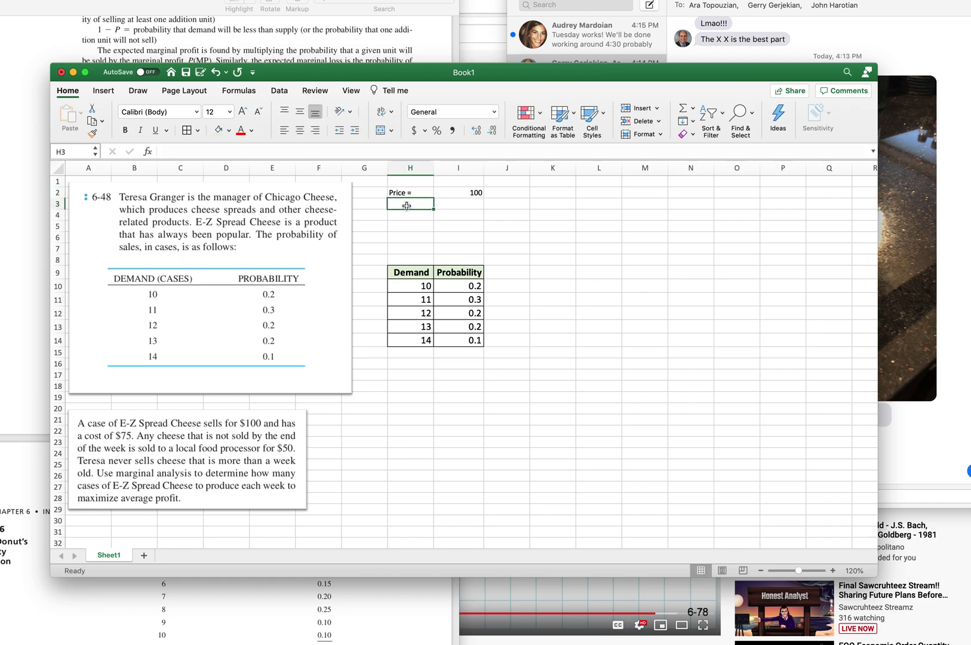
pyautogui.write('Cost =')
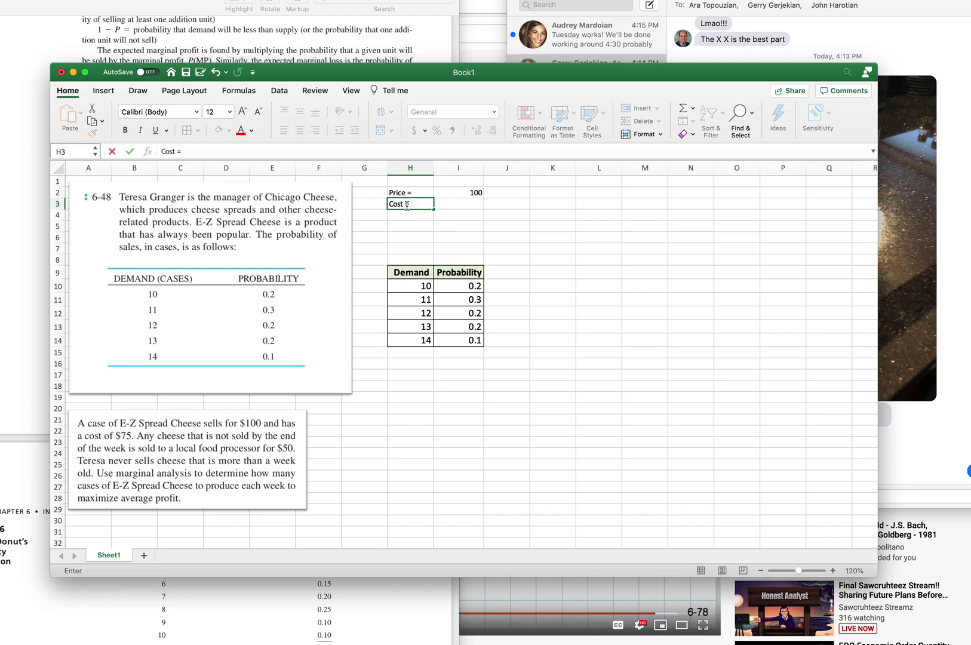
pyautogui.press('Tab')
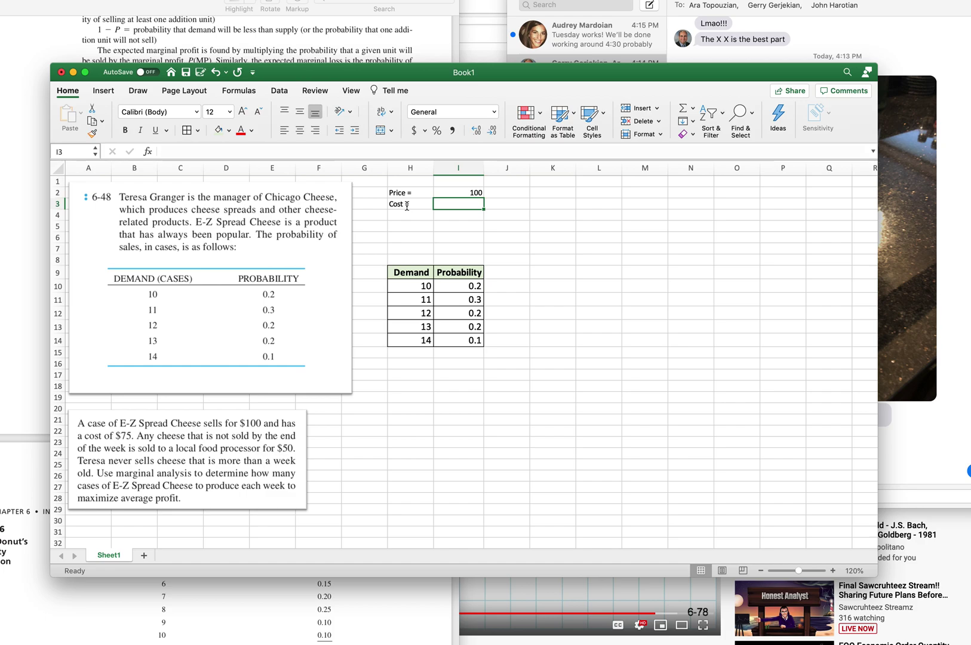
pyautogui.write('745')
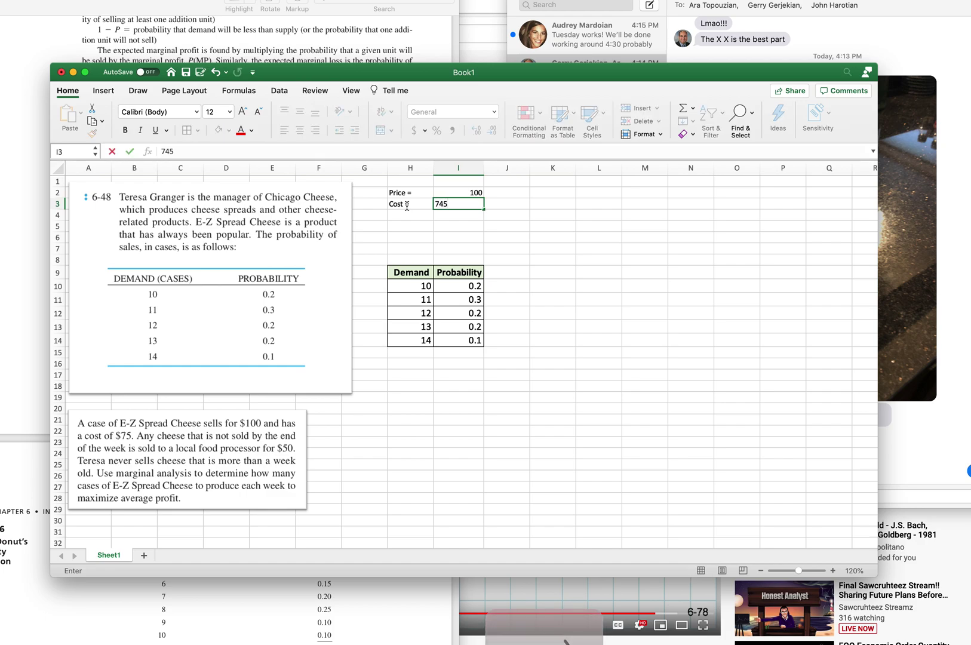
pyautogui.press('BackSpace')
pyautogui.press('BackSpace')
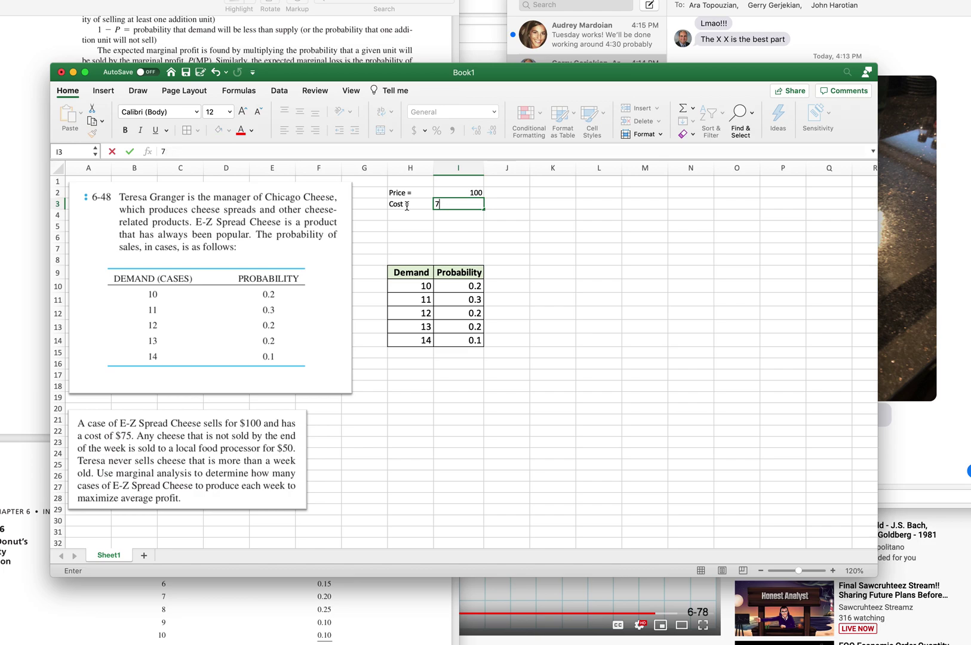
pyautogui.write('5')
pyautogui.click(409, 216)
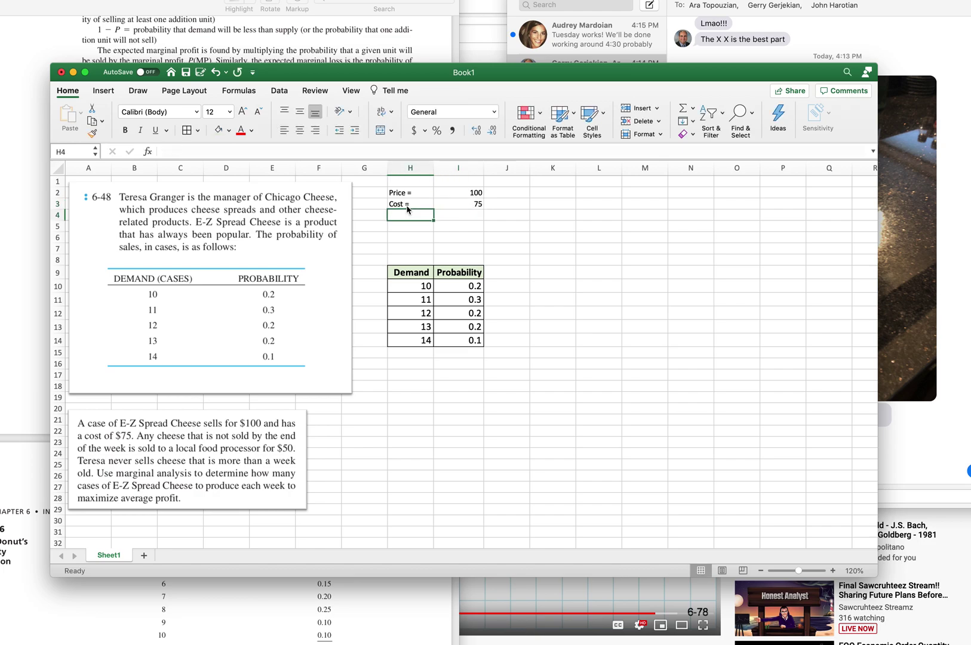
# Add an MP row in H4 with =I2-I3, giving a marginal profit of 25.
pyautogui.write('Profit')
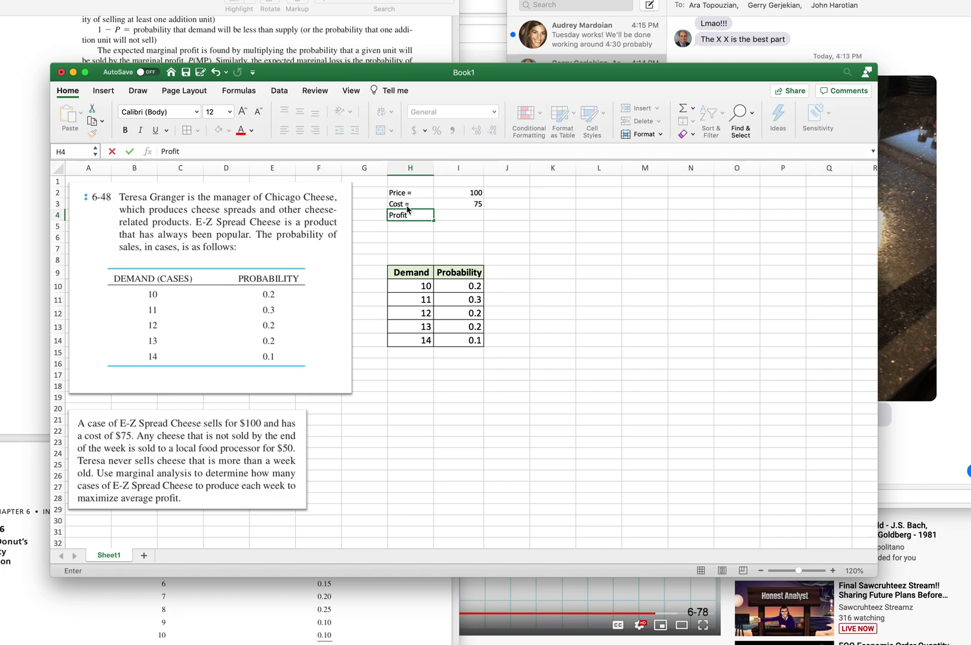
pyautogui.press('BackSpace')
pyautogui.press('BackSpace')
pyautogui.press('BackSpace')
pyautogui.press('BackSpace')
pyautogui.press('BackSpace')
pyautogui.press('BackSpace')
pyautogui.write('MP')
pyautogui.press('Tab')
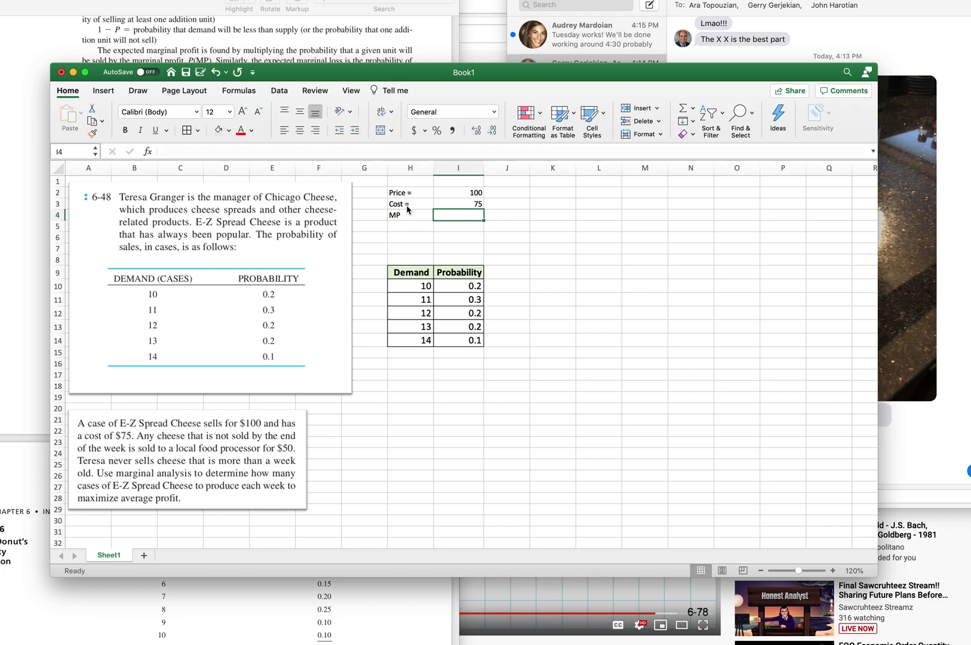
pyautogui.write('=')
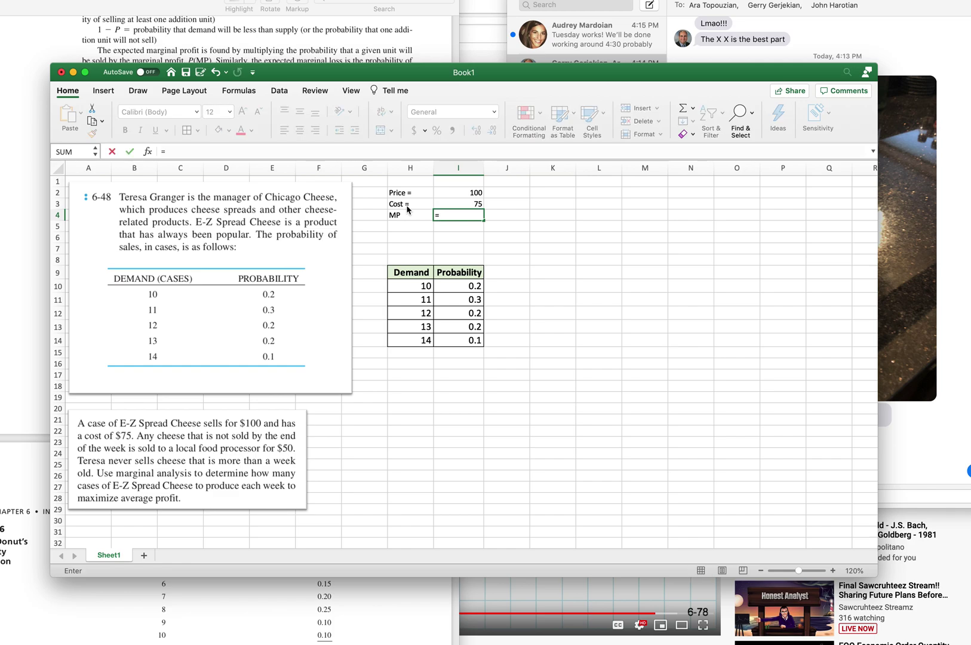
pyautogui.write('=')
pyautogui.press('Up')
pyautogui.press('Up')
pyautogui.write('-')
pyautogui.press('Down')
pyautogui.press('Return')
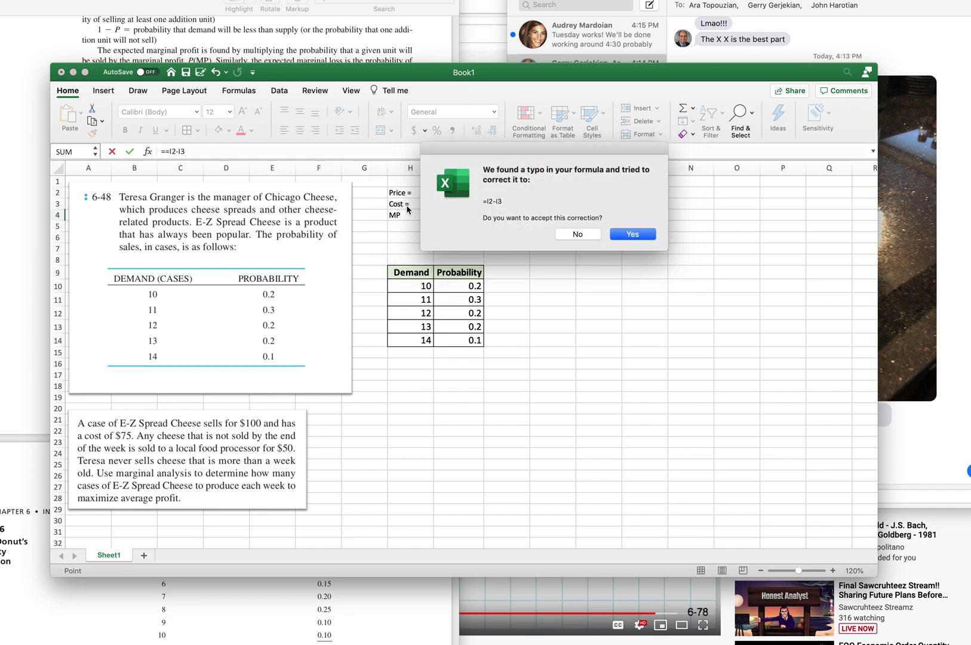
pyautogui.click(633, 234)
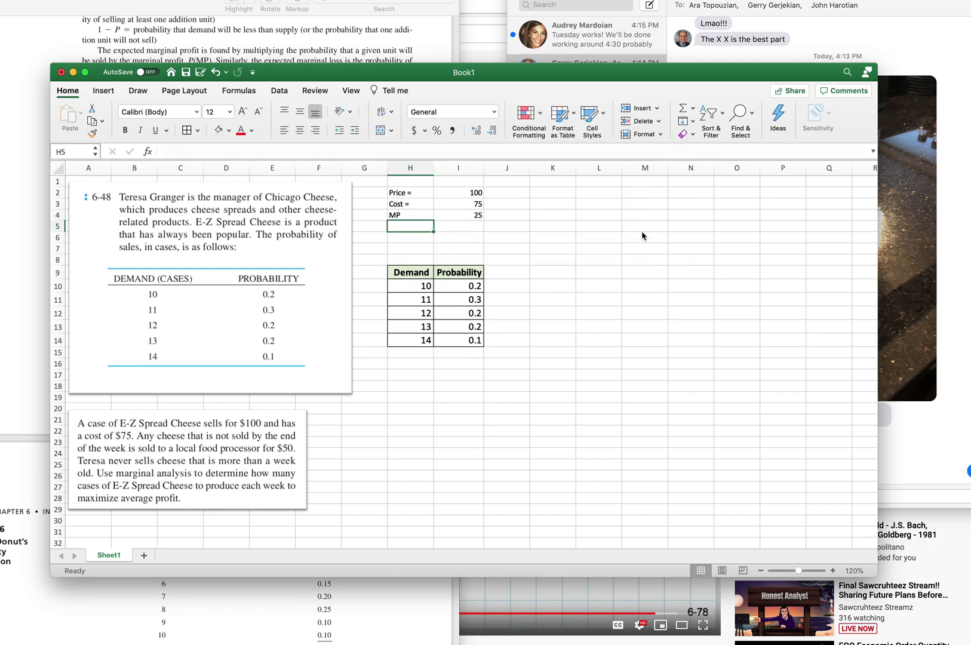
# Format the price, cost and MP values in I2:I4 as whole-dollar accounting amounts.
pyautogui.moveTo(469, 193); pyautogui.dragTo(469, 216)
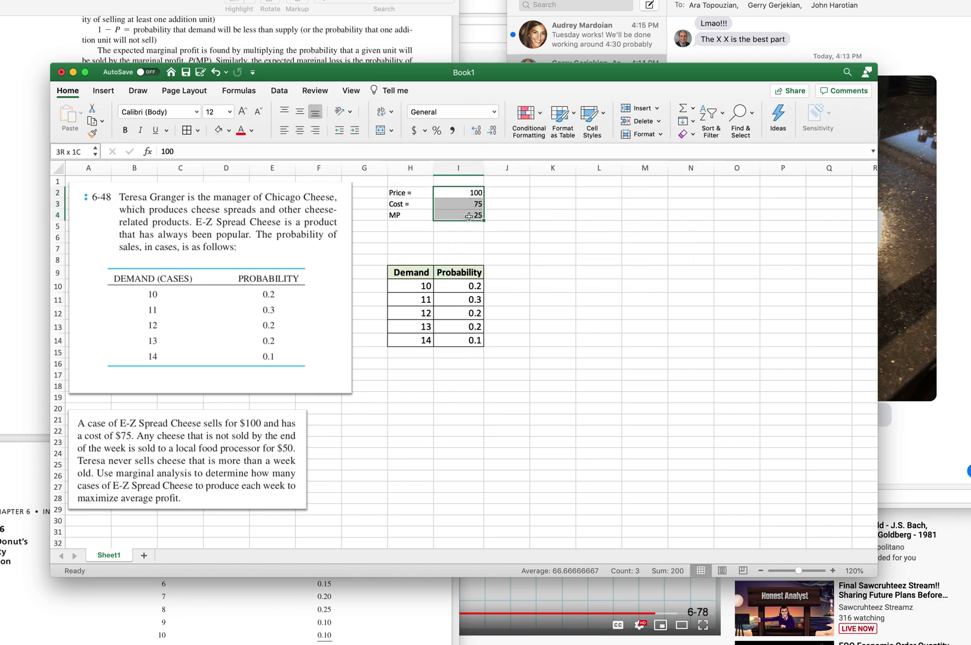
pyautogui.click(416, 132)
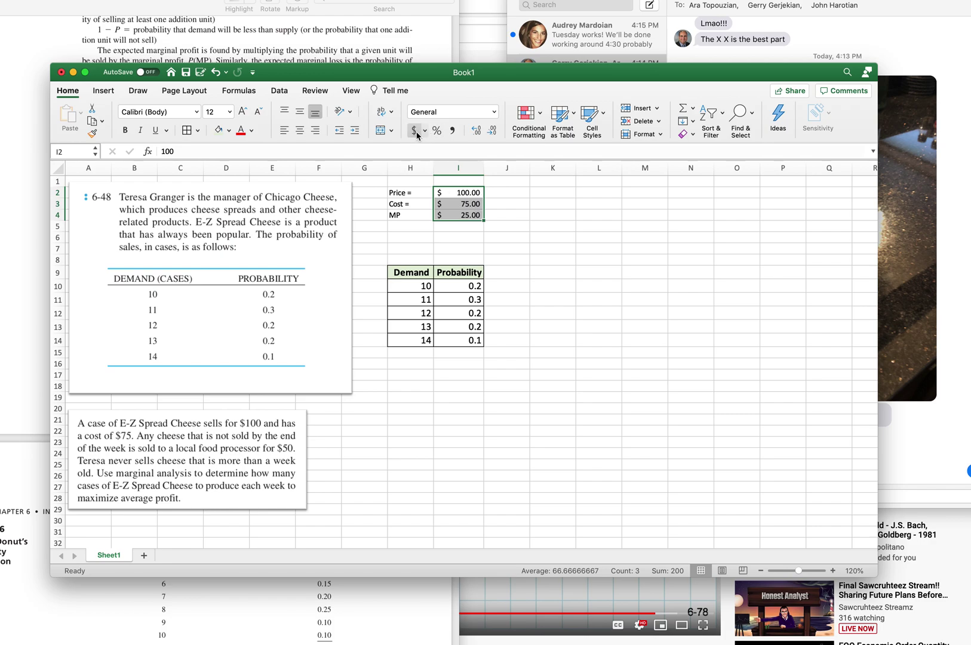
pyautogui.click(493, 131)
pyautogui.click(493, 132)
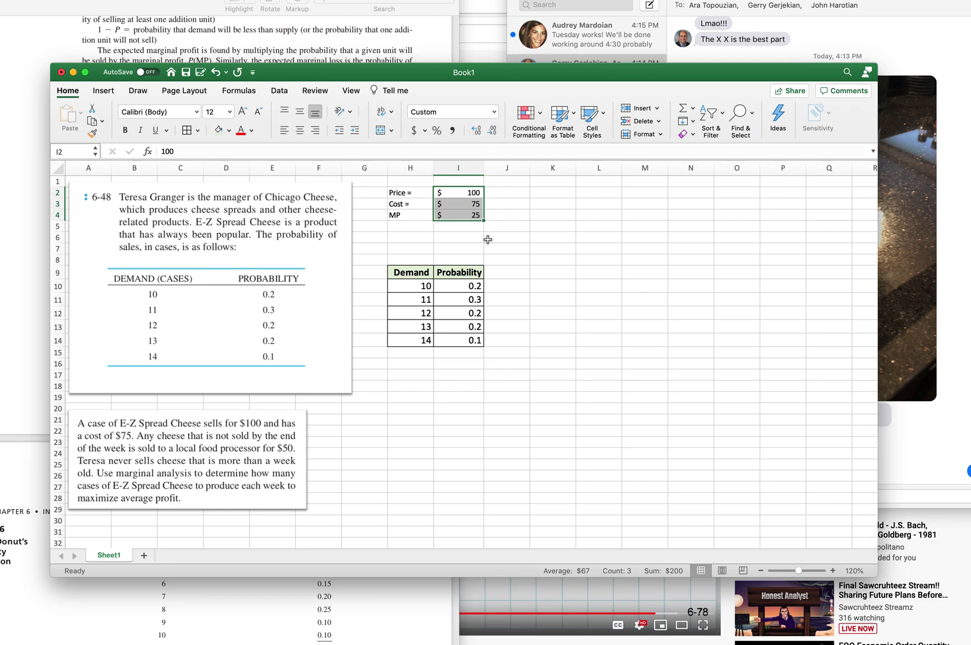
# Add 'Salvage Price =' in H5 with value 50, widening column H to fit.
pyautogui.click(415, 226)
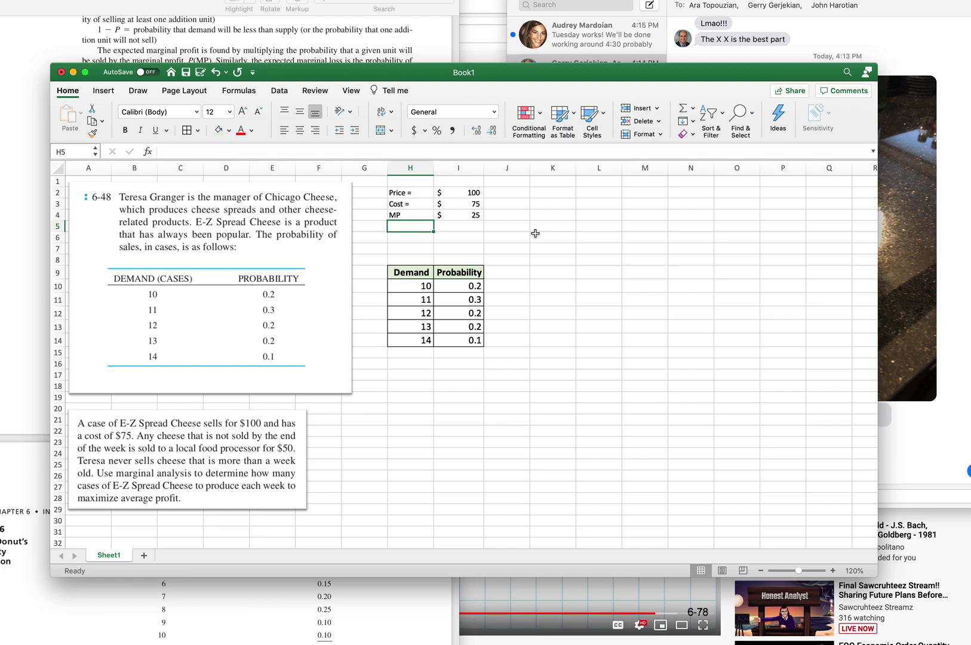
pyautogui.write('Salvage Price')
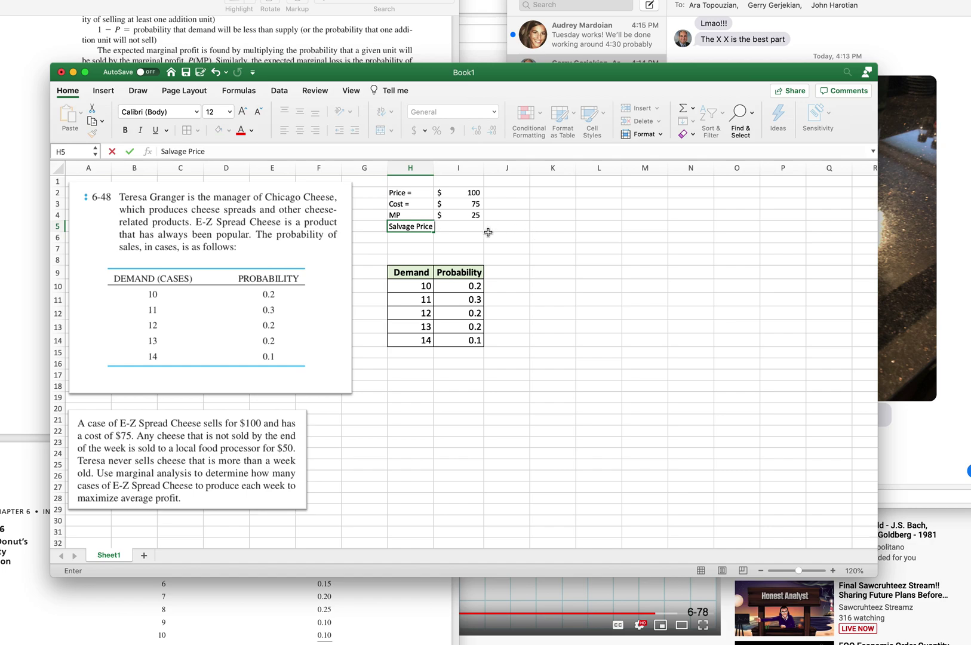
pyautogui.write(' =')
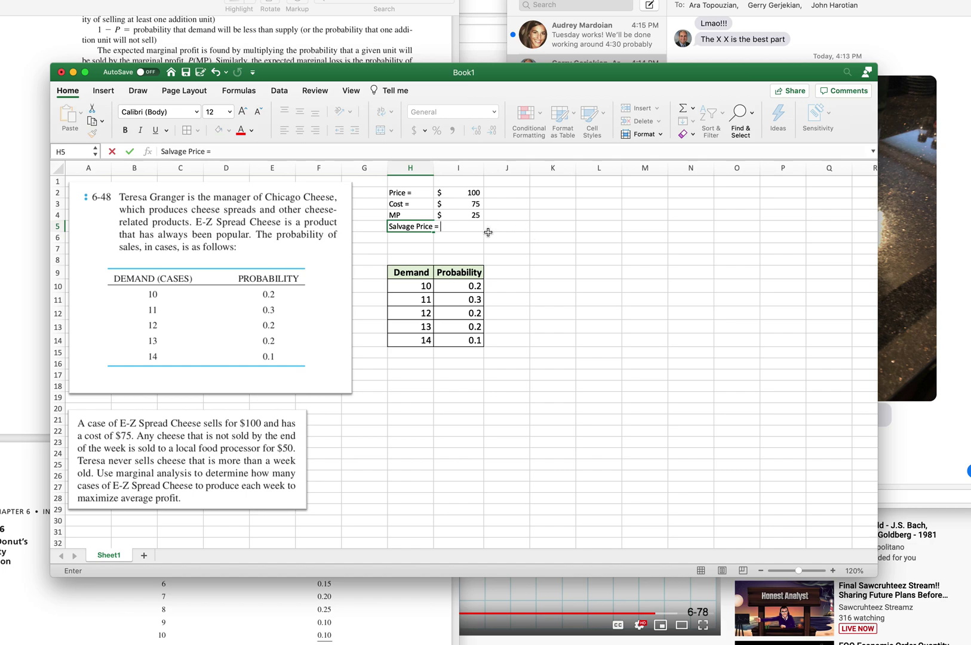
pyautogui.click(424, 167)
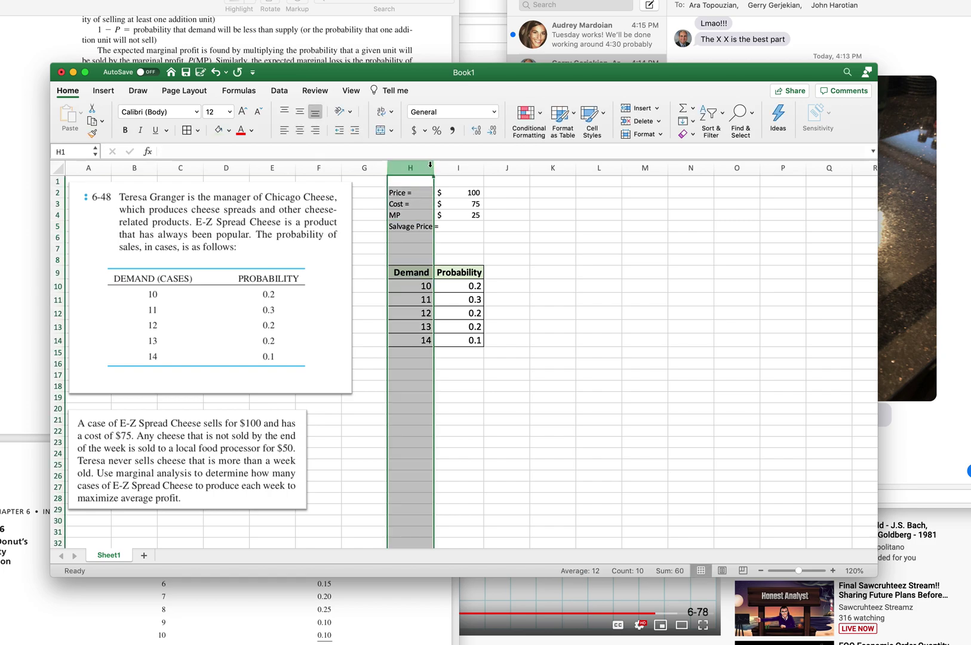
pyautogui.moveTo(431, 165); pyautogui.dragTo(437, 165)
pyautogui.click(470, 227)
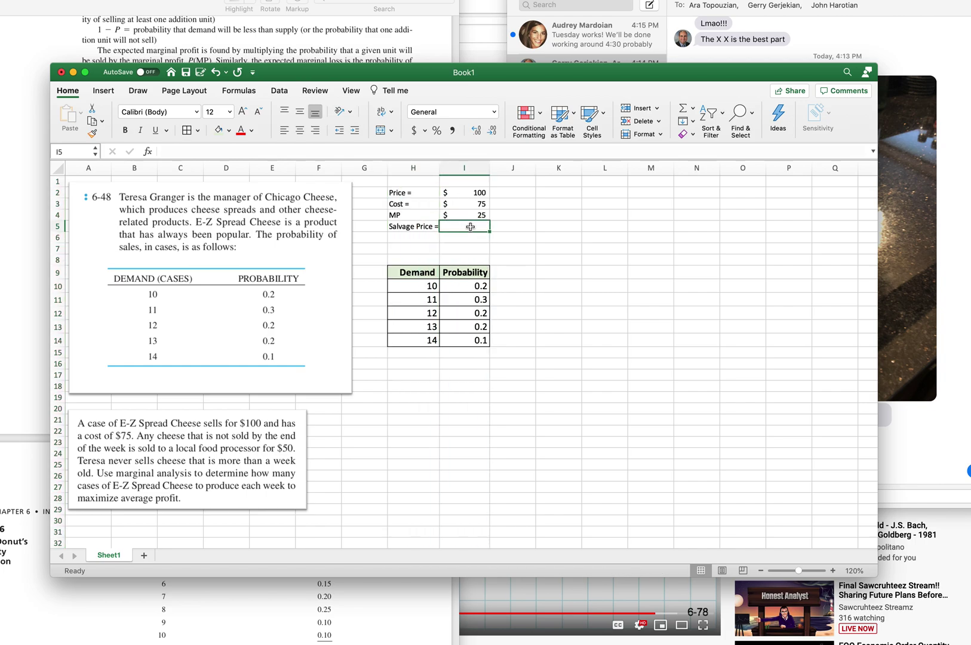
pyautogui.write('50')
pyautogui.press('Return')
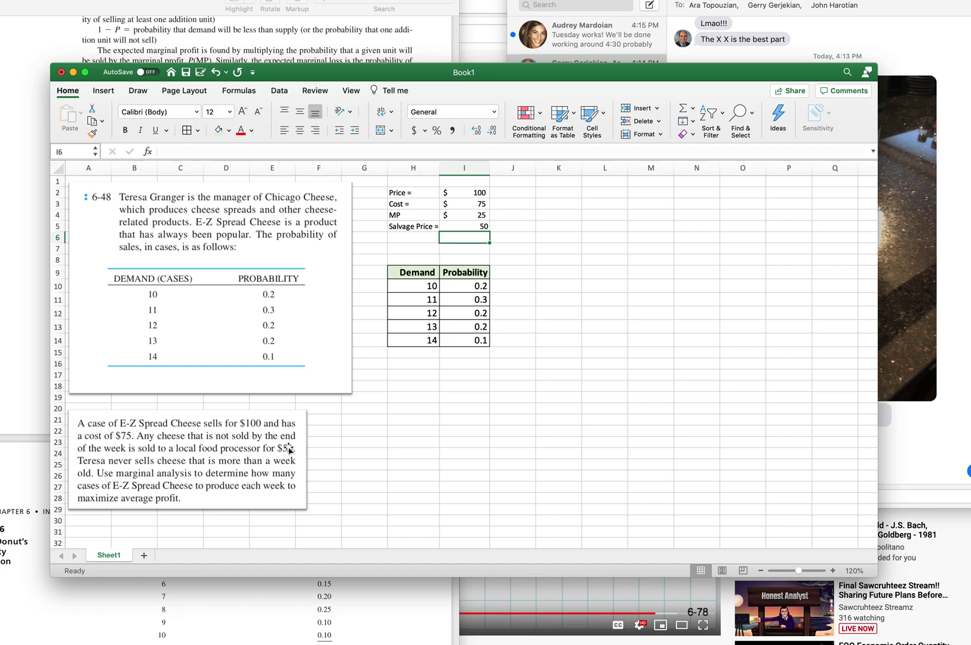
# Label H6 as 'ML =' and change the H4 label to 'MP ='.
pyautogui.click(414, 238)
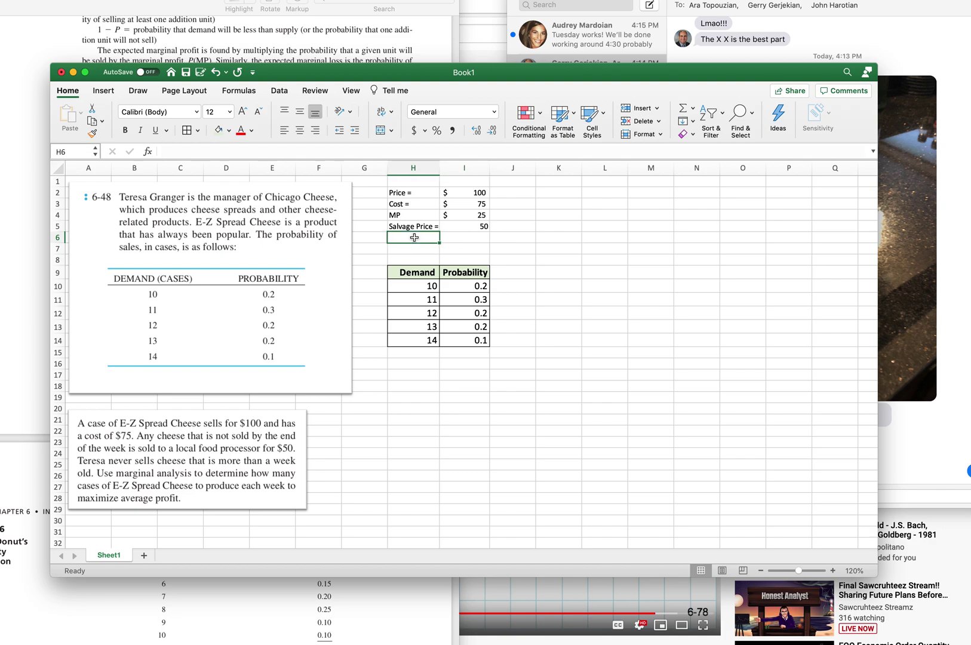
pyautogui.write('ML =')
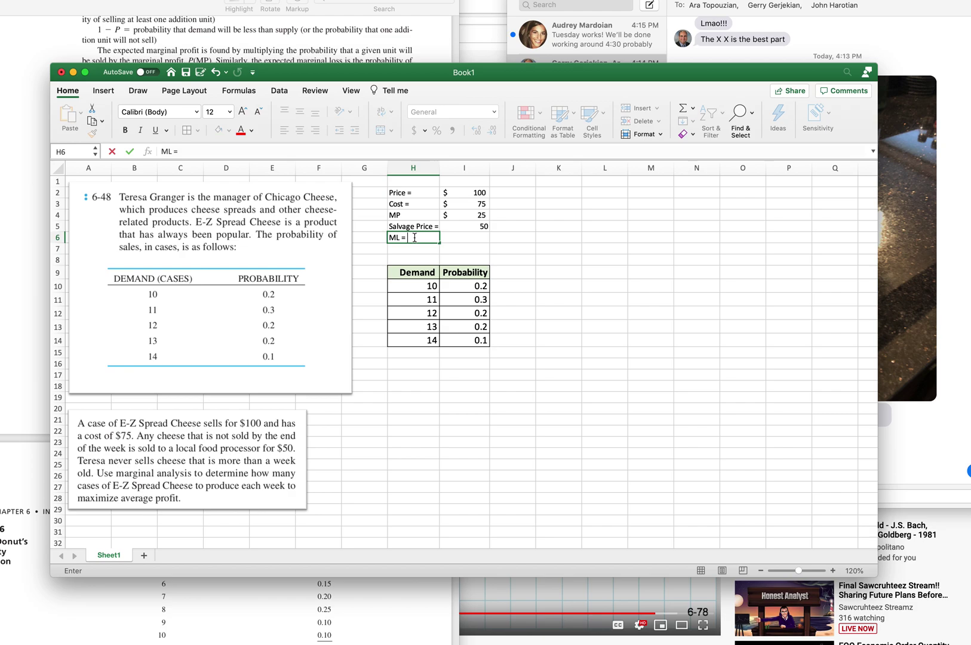
pyautogui.click(413, 215)
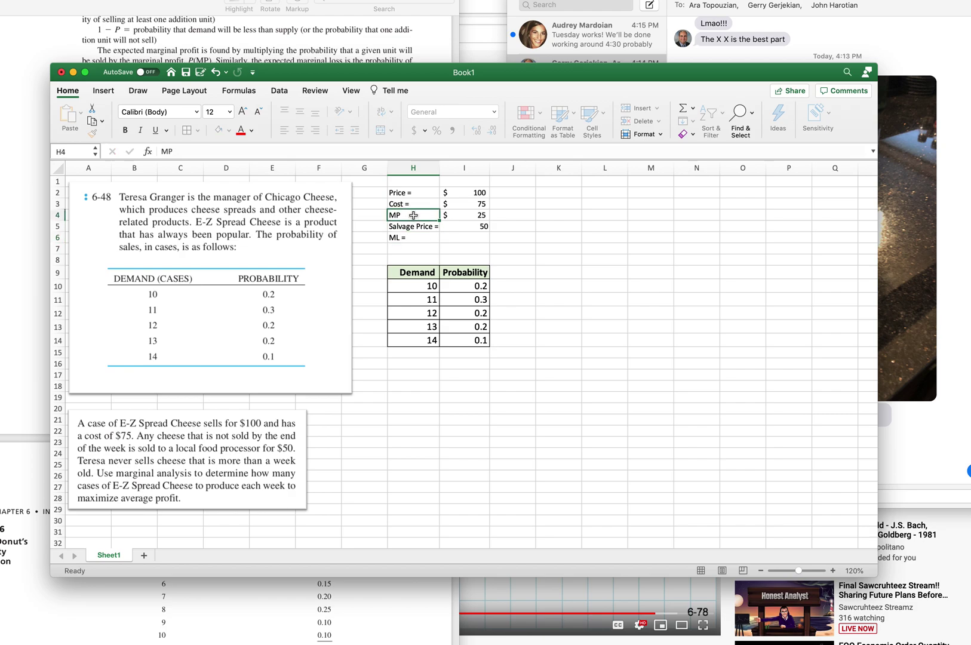
pyautogui.click(292, 149)
pyautogui.write('=')
pyautogui.click(477, 236)
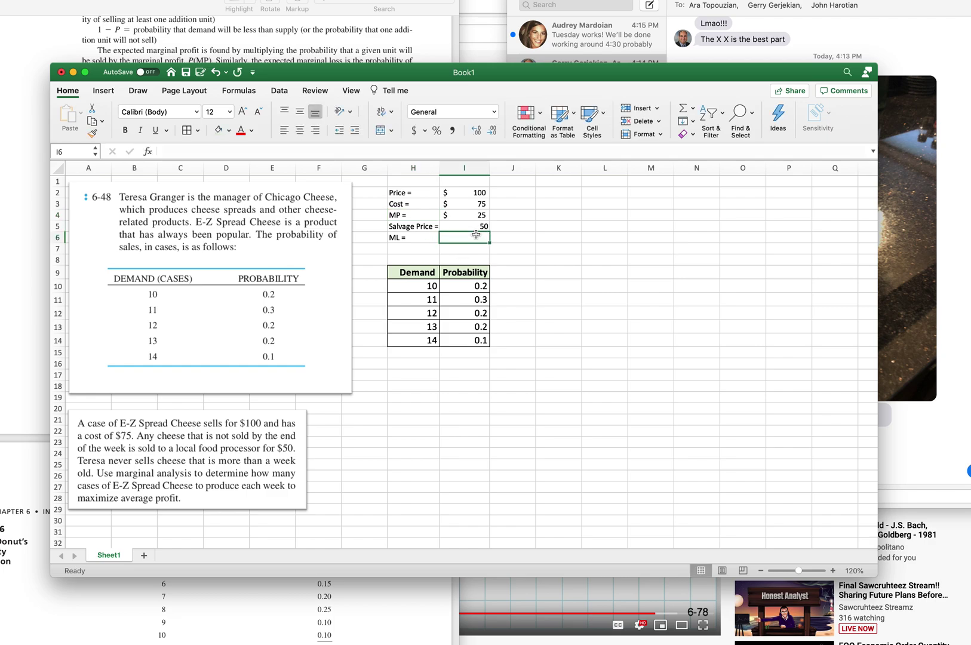
# Enter =I3-I5 in I6 so the marginal loss shows $25.
pyautogui.write('-')
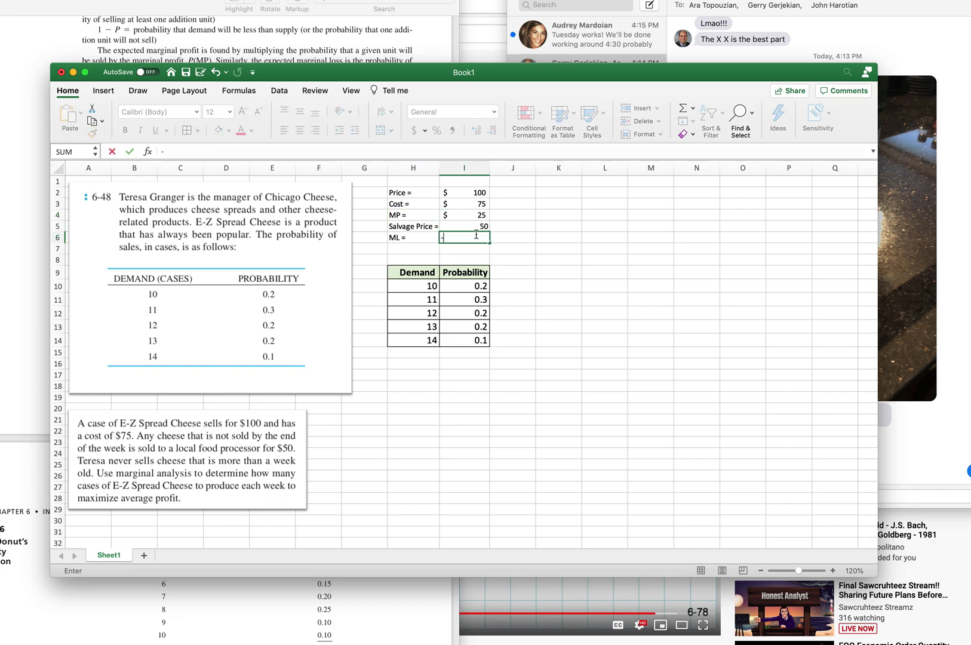
pyautogui.press('BackSpace')
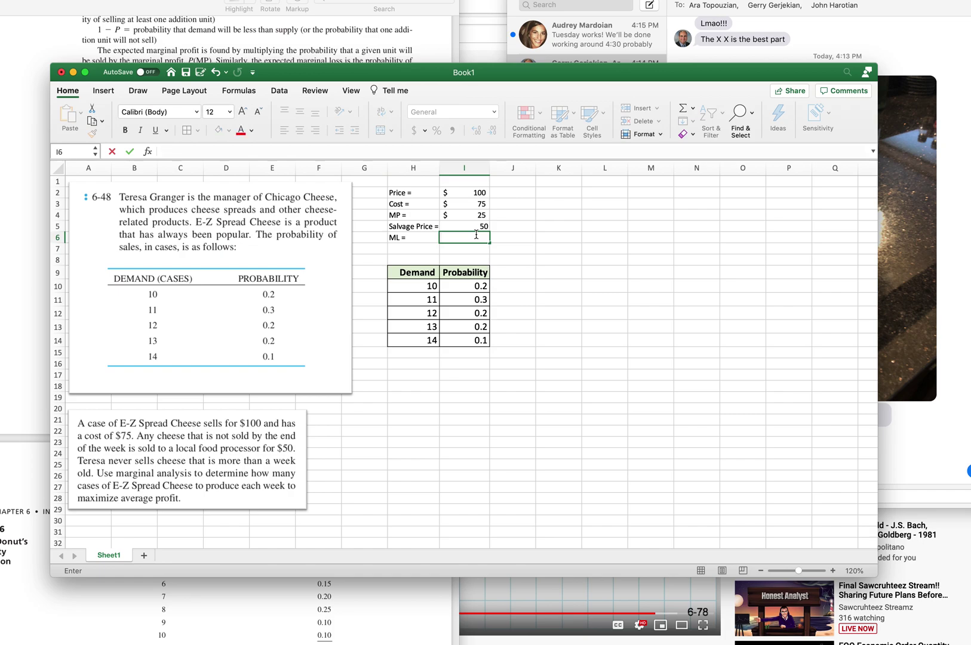
pyautogui.press('Up')
pyautogui.press('Up')
pyautogui.press('Up')
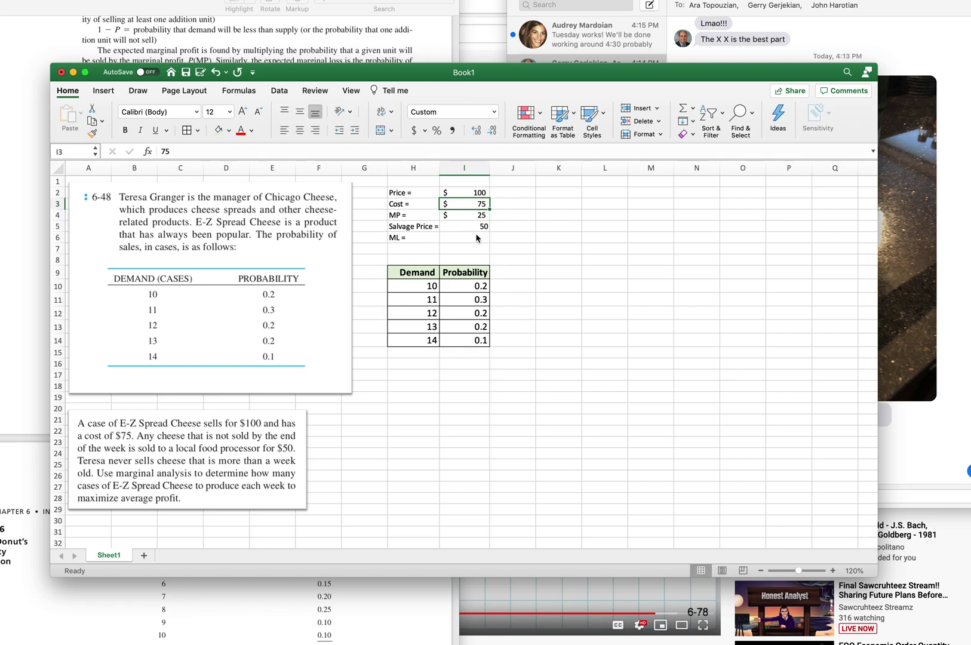
pyautogui.write('-')
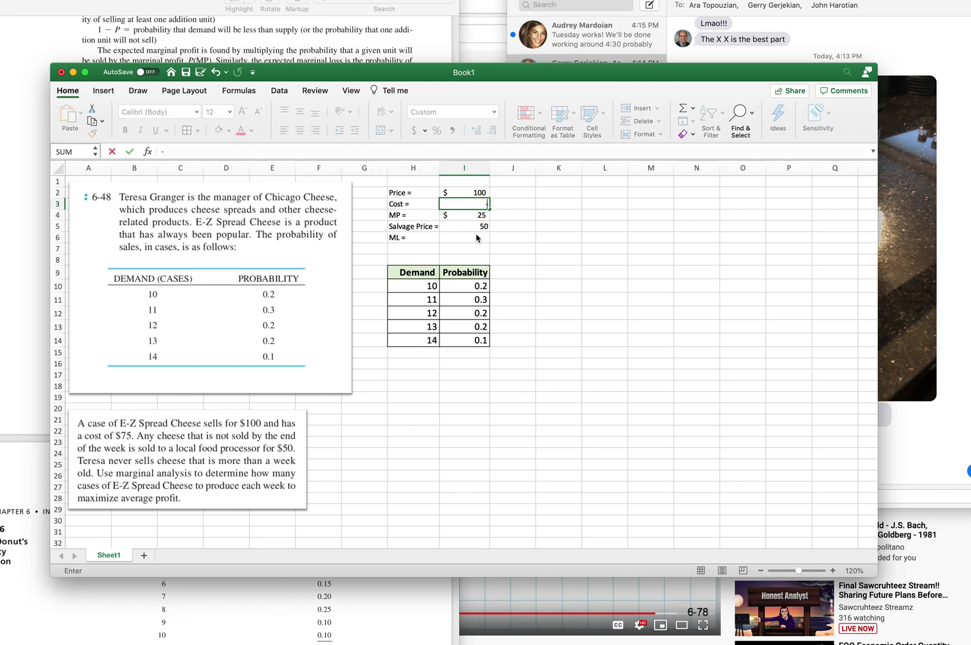
pyautogui.press('Escape')
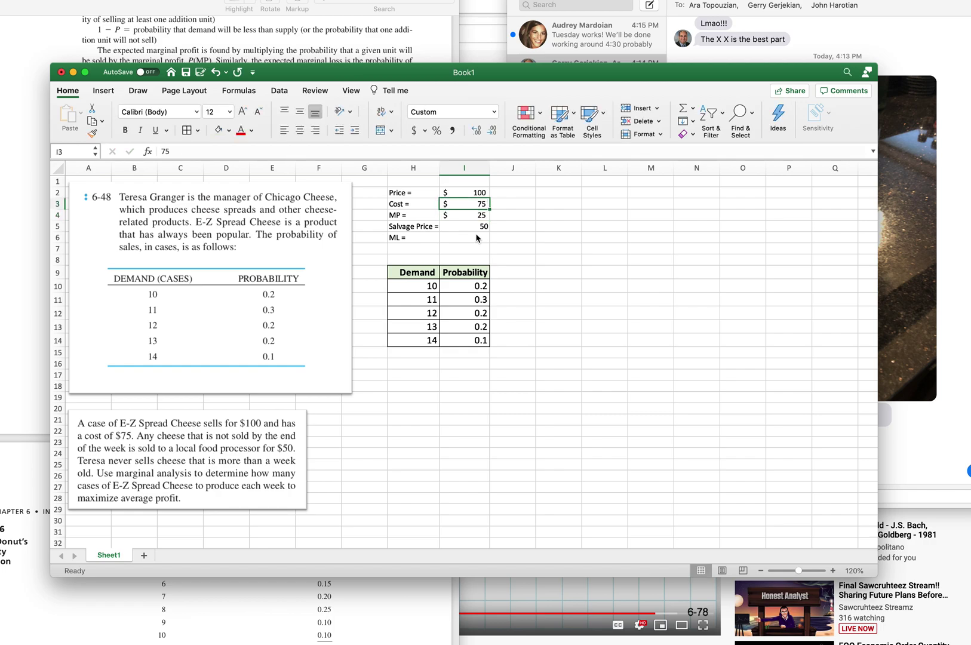
pyautogui.press('Down')
pyautogui.press('Down')
pyautogui.press('Down')
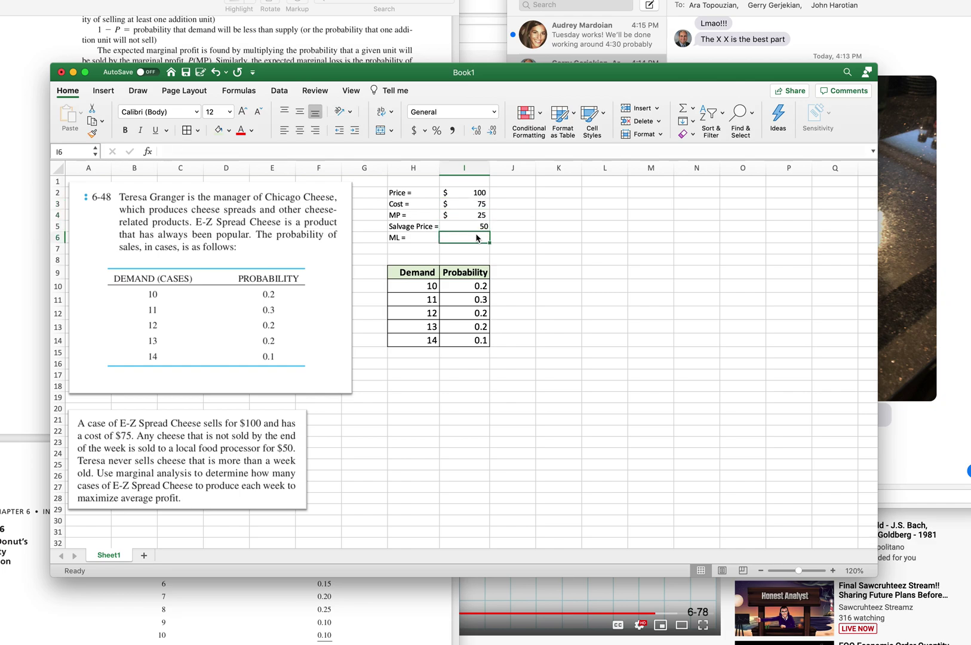
pyautogui.write('=')
pyautogui.press('Up')
pyautogui.press('Up')
pyautogui.press('Up')
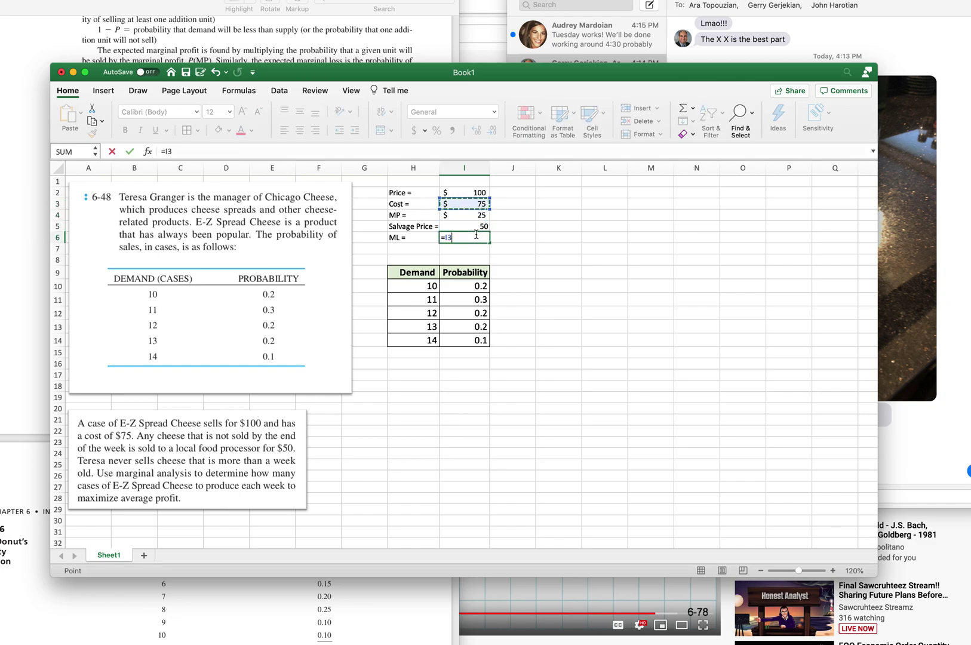
pyautogui.write('-')
pyautogui.press('Up')
pyautogui.press('Return')
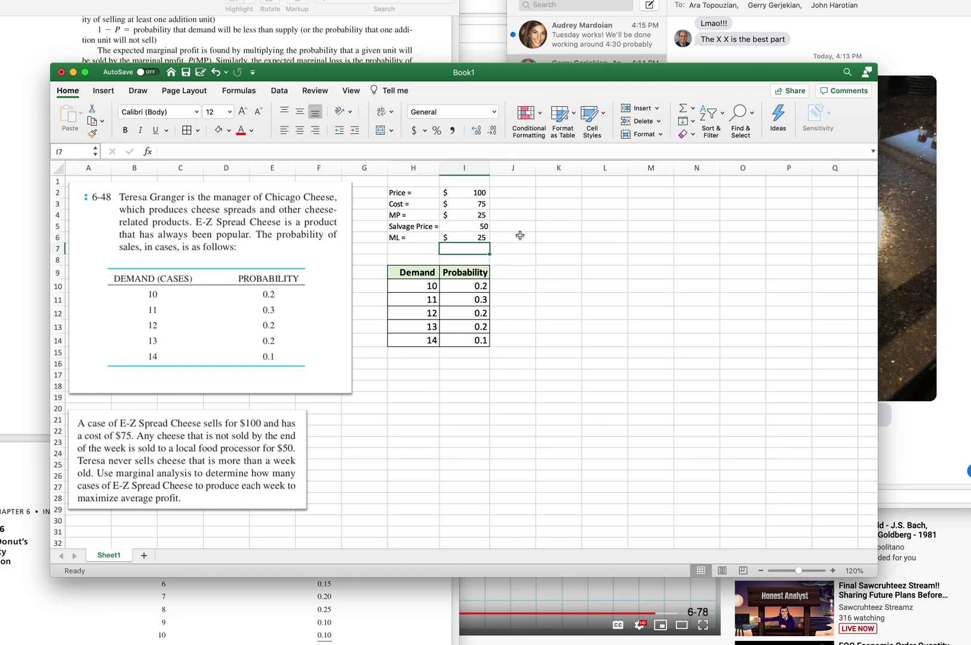
pyautogui.click(474, 227)
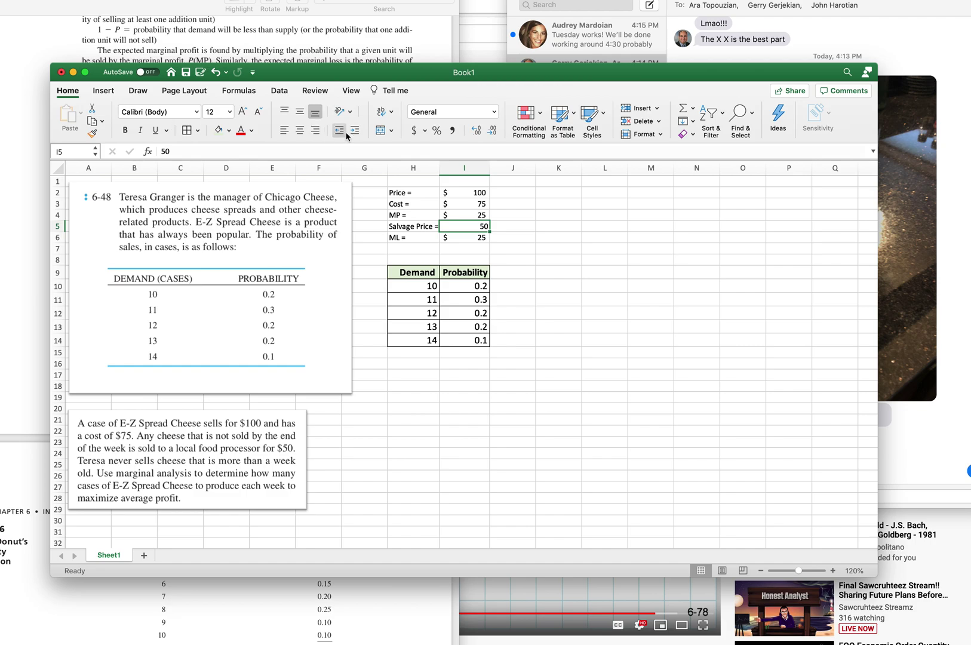
# Apply whole-dollar accounting format with no decimals to the $50 salvage price in I5.
pyautogui.click(414, 130)
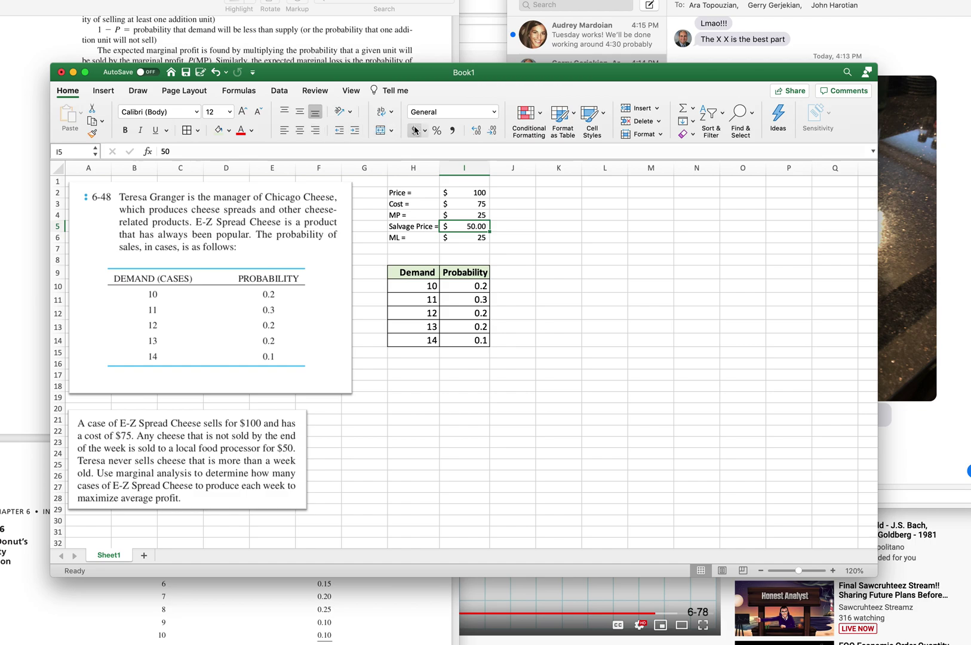
pyautogui.click(493, 132)
pyautogui.click(493, 132)
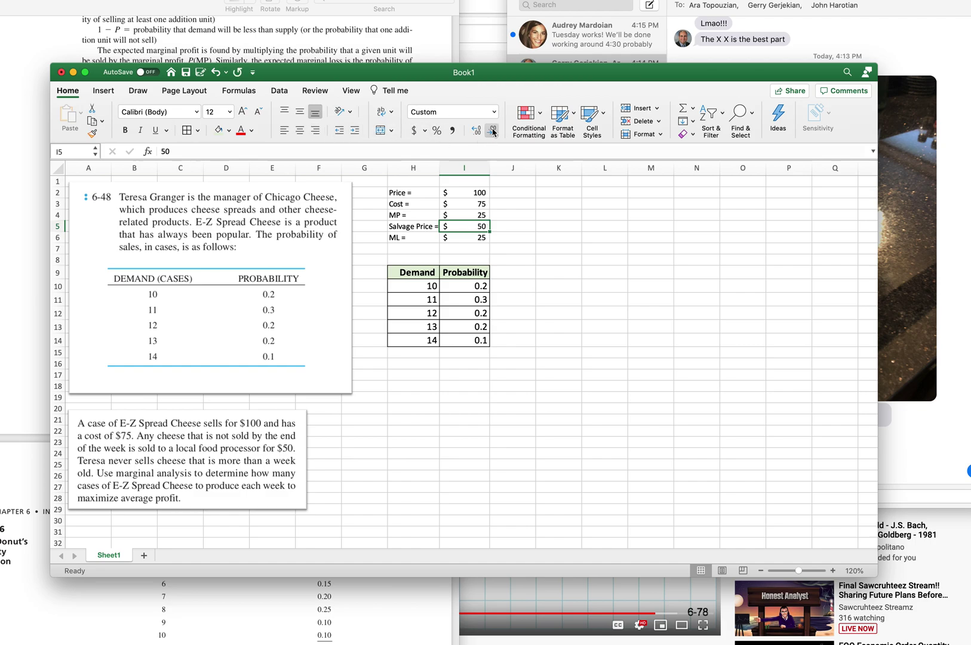
pyautogui.click(476, 196)
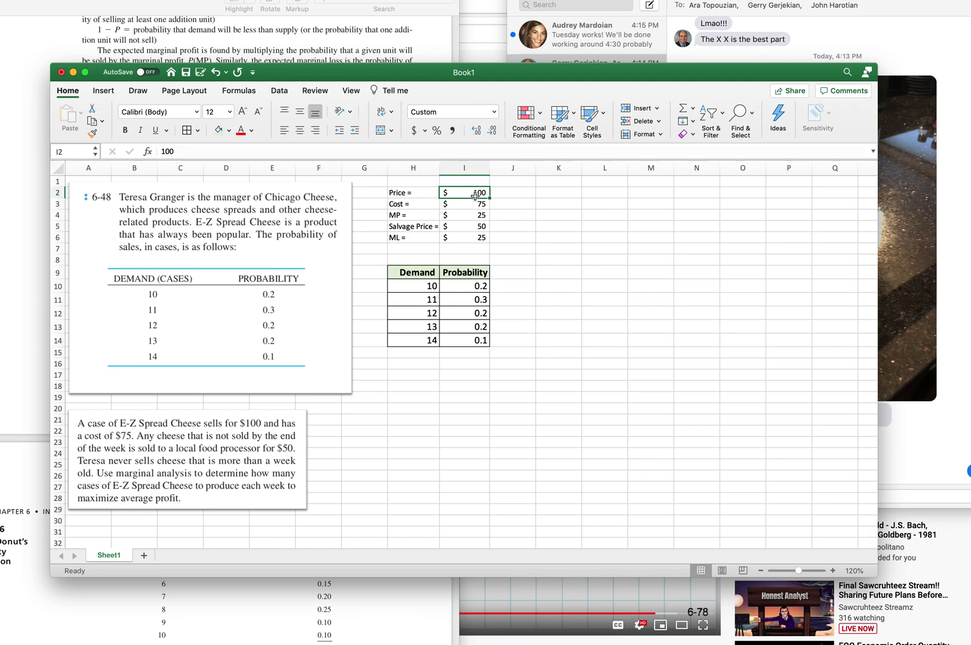
# Change the price in I2 to 125, so MP updates to $50.
pyautogui.write('12')
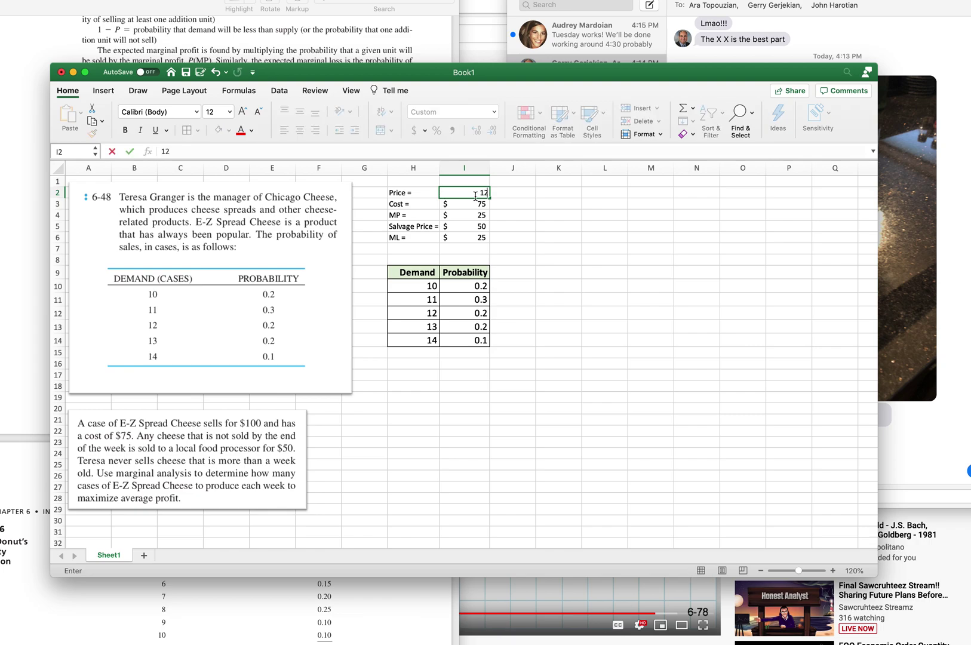
pyautogui.write('50')
pyautogui.press('BackSpace')
pyautogui.press('Return')
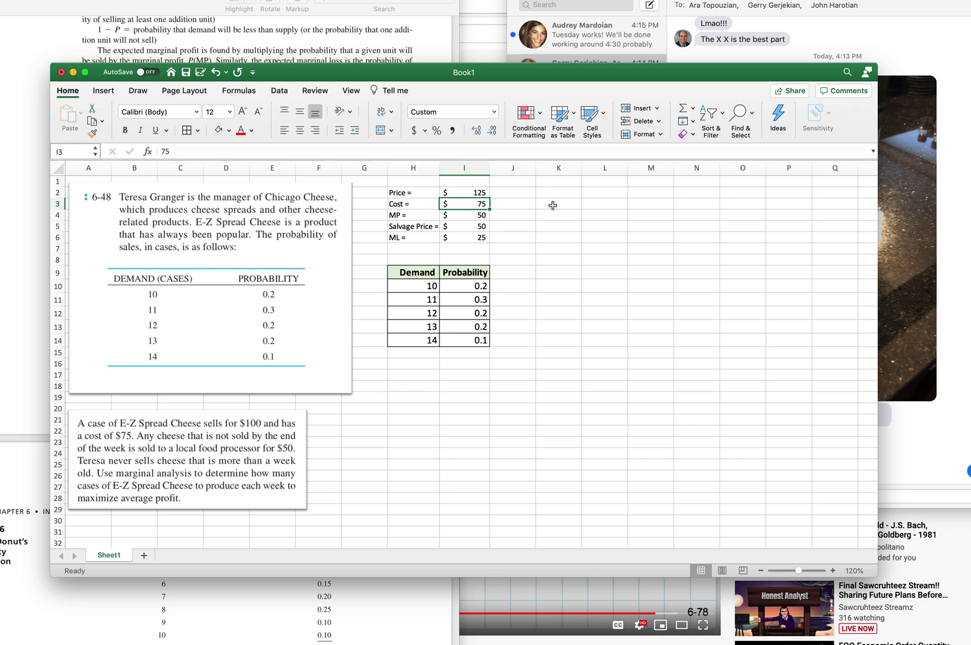
pyautogui.click(553, 205)
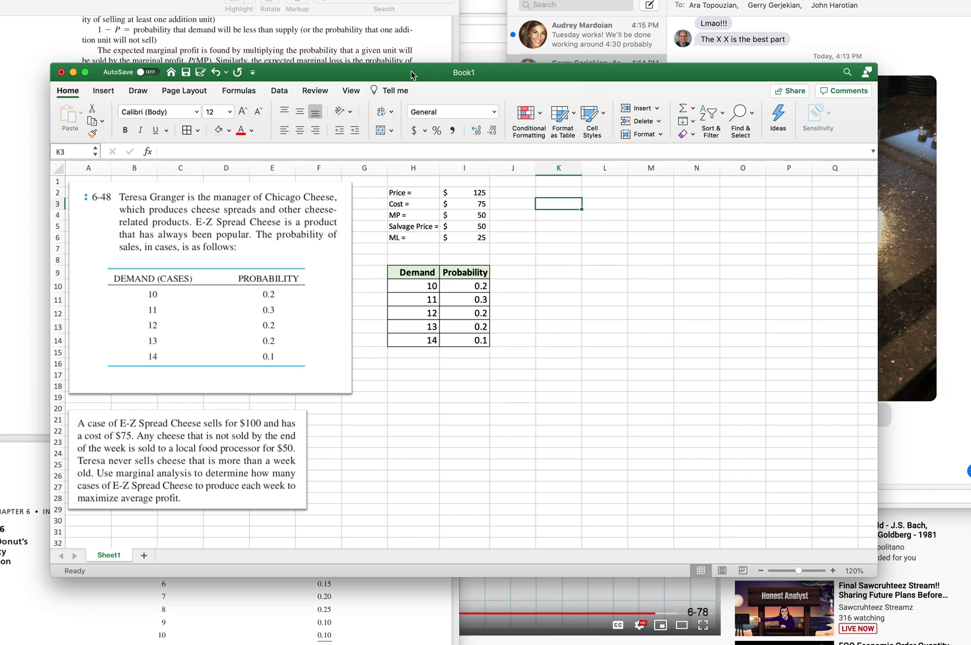
pyautogui.moveTo(412, 74); pyautogui.dragTo(426, 229)
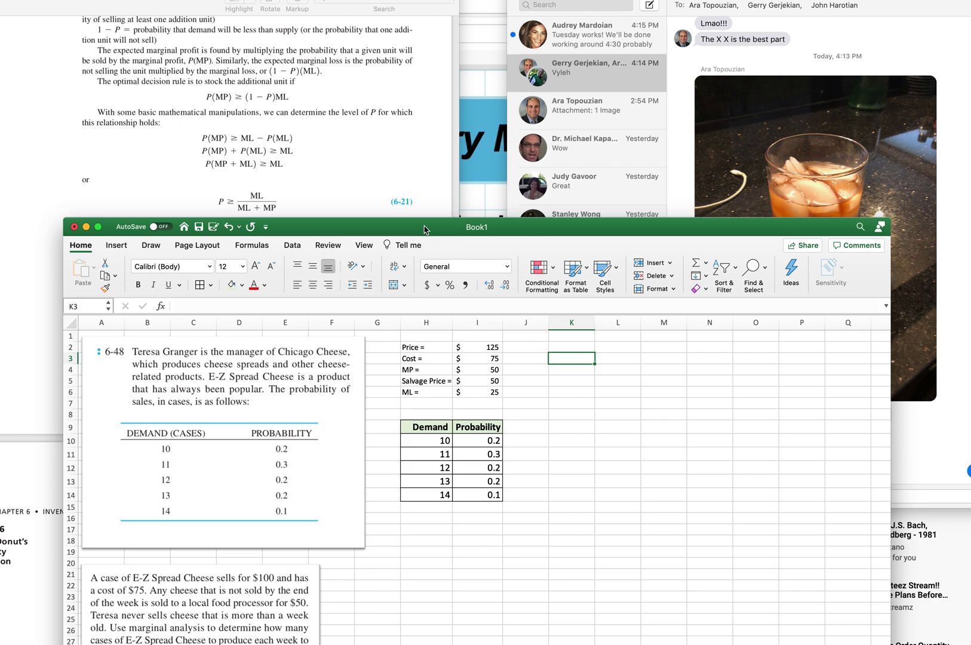
pyautogui.moveTo(426, 229); pyautogui.dragTo(425, 113)
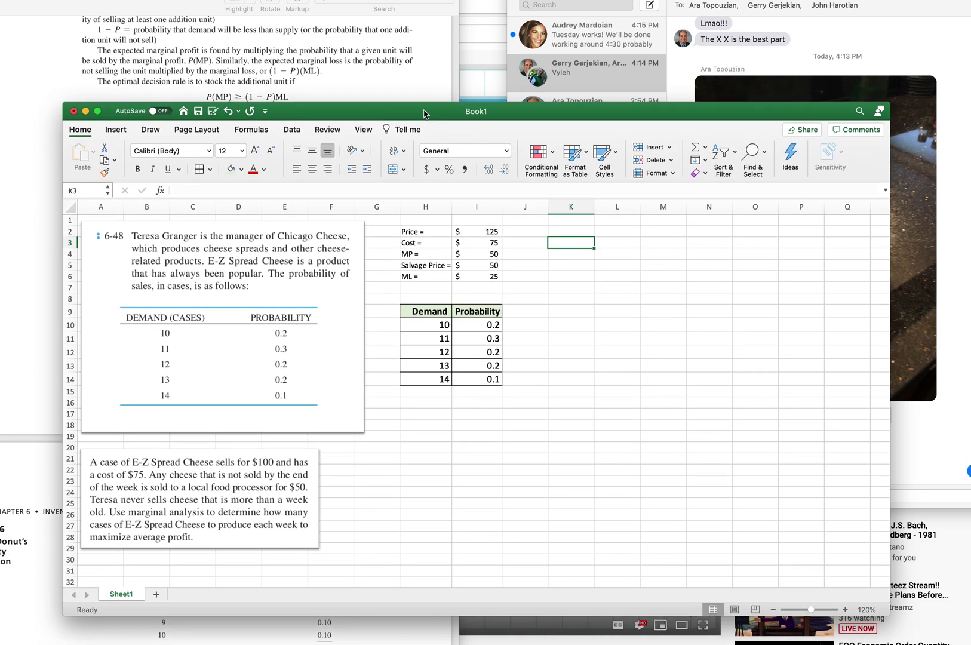
# Type a 'P ≥' label in K3, underlining the > sign.
pyautogui.write('P')
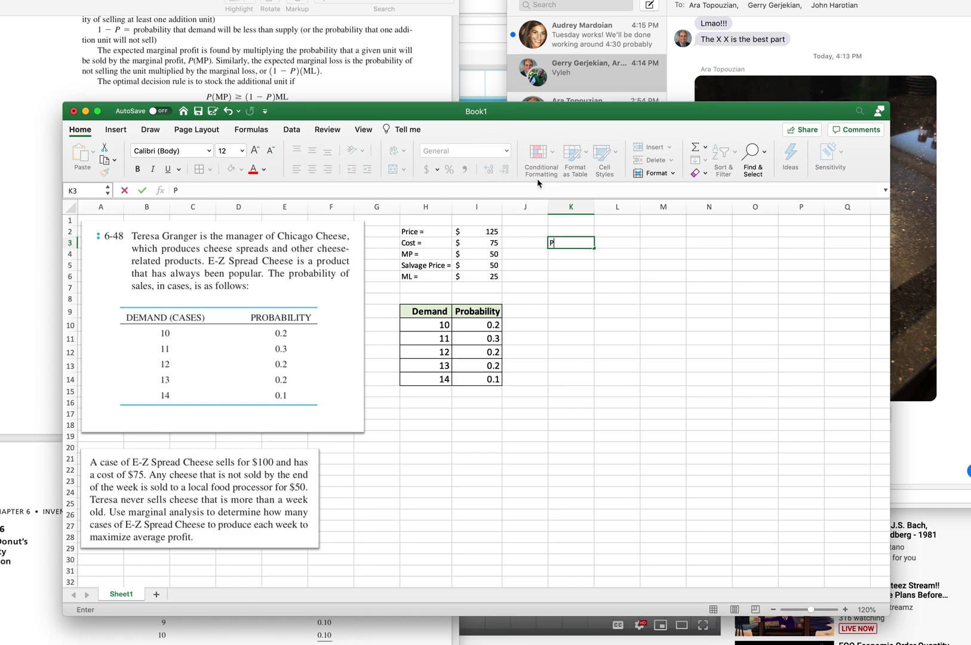
pyautogui.write(' >')
pyautogui.click(177, 189)
pyautogui.click(168, 170)
pyautogui.click(613, 243)
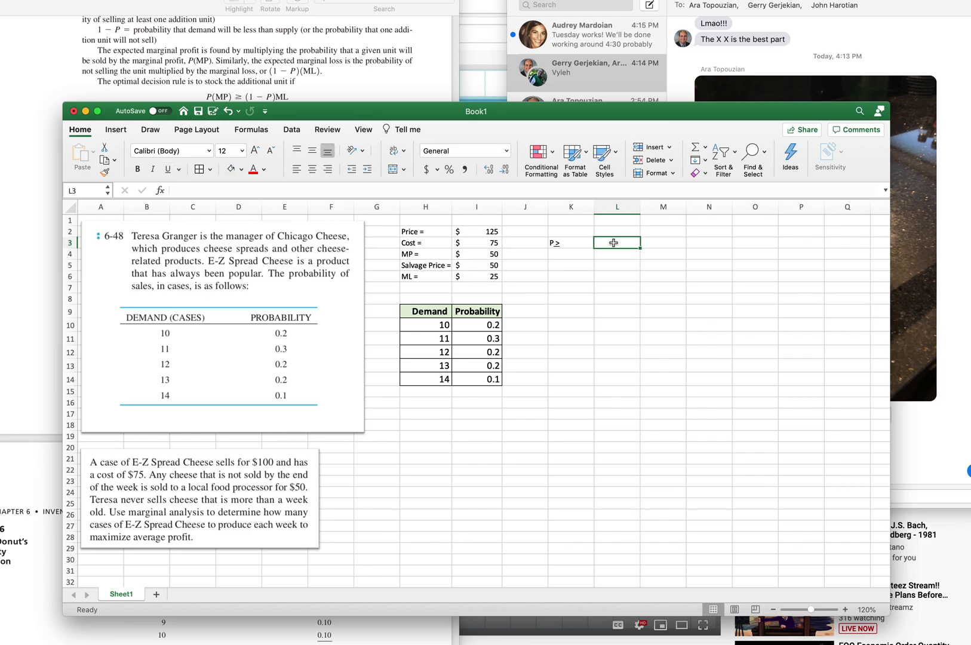
# Enter =I6/(I6+I4) in L3 to compute the critical probability ML/(ML+MP).
pyautogui.write('=')
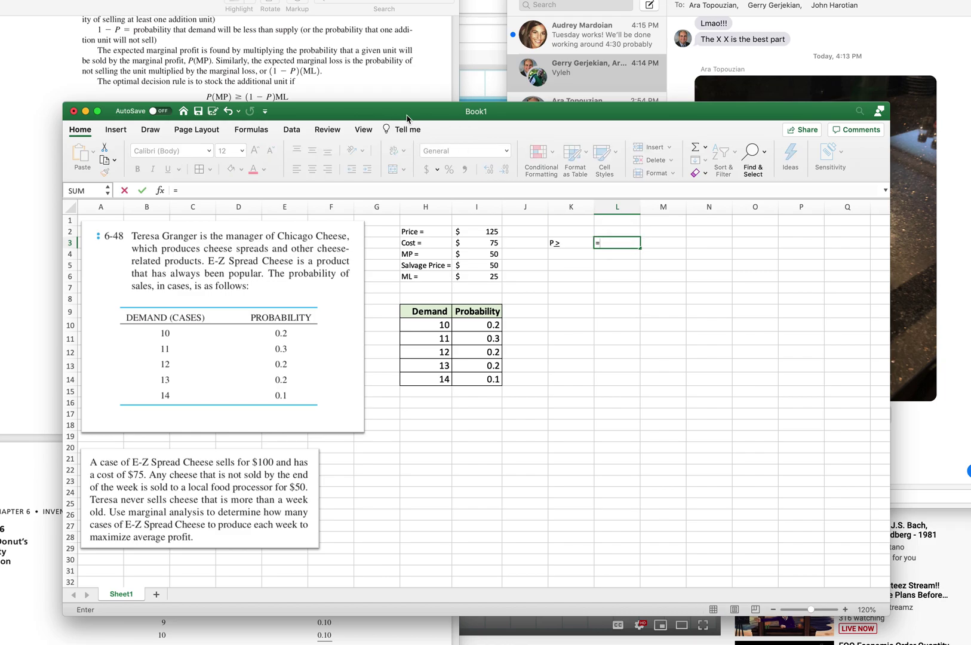
pyautogui.moveTo(407, 118); pyautogui.dragTo(421, 67)
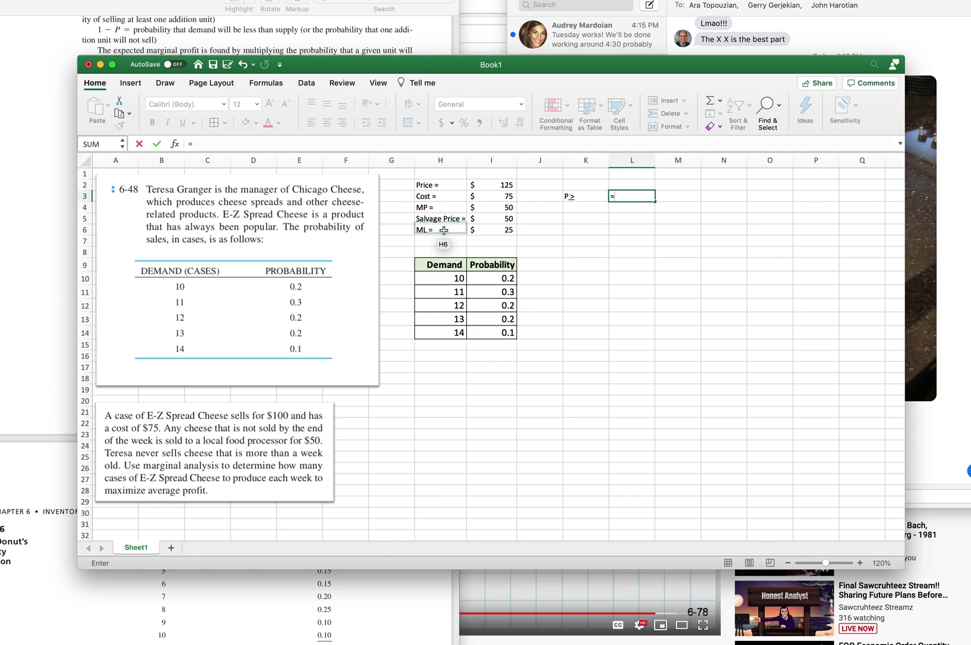
pyautogui.click(497, 230)
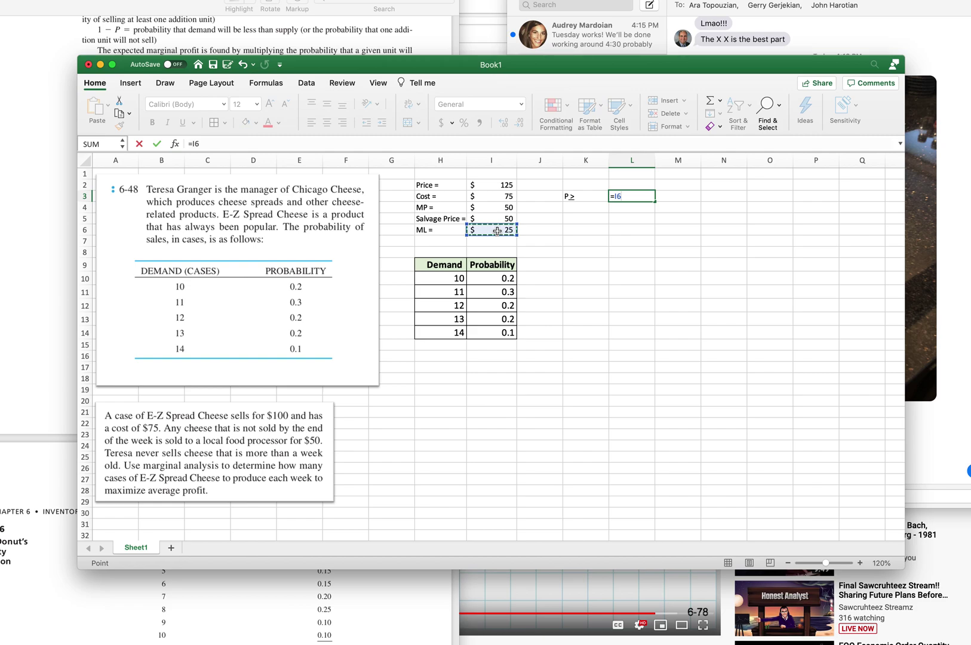
pyautogui.write('/(')
pyautogui.click(504, 230)
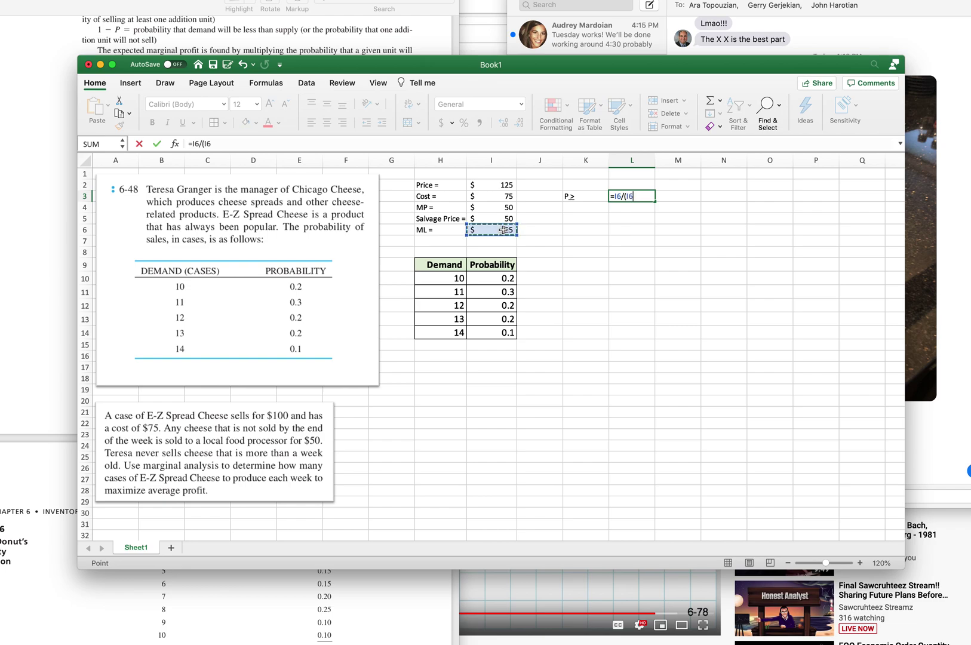
pyautogui.write('+')
pyautogui.click(503, 205)
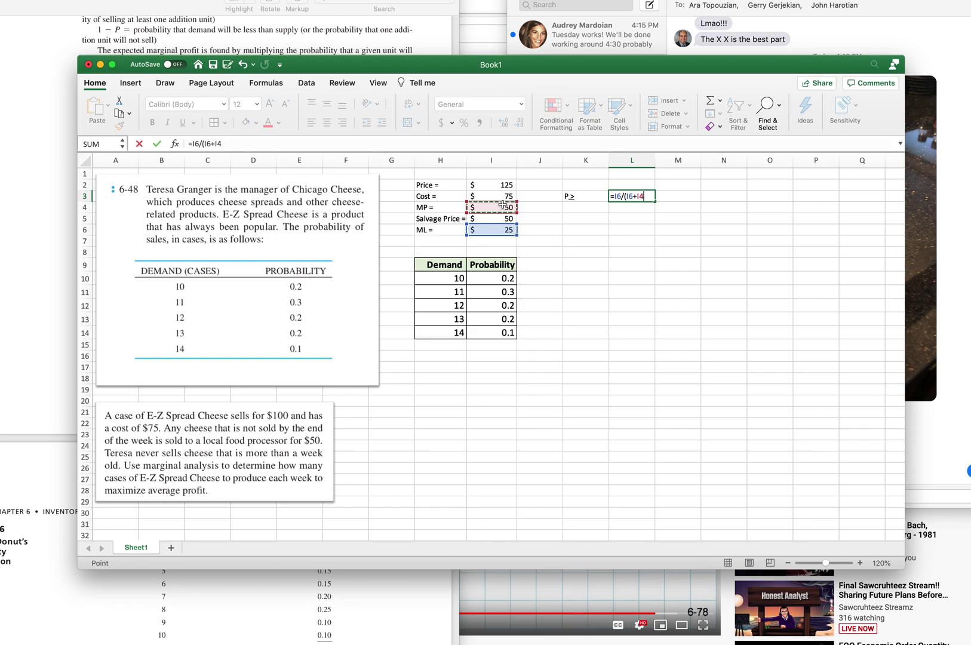
pyautogui.write(')')
pyautogui.press('Return')
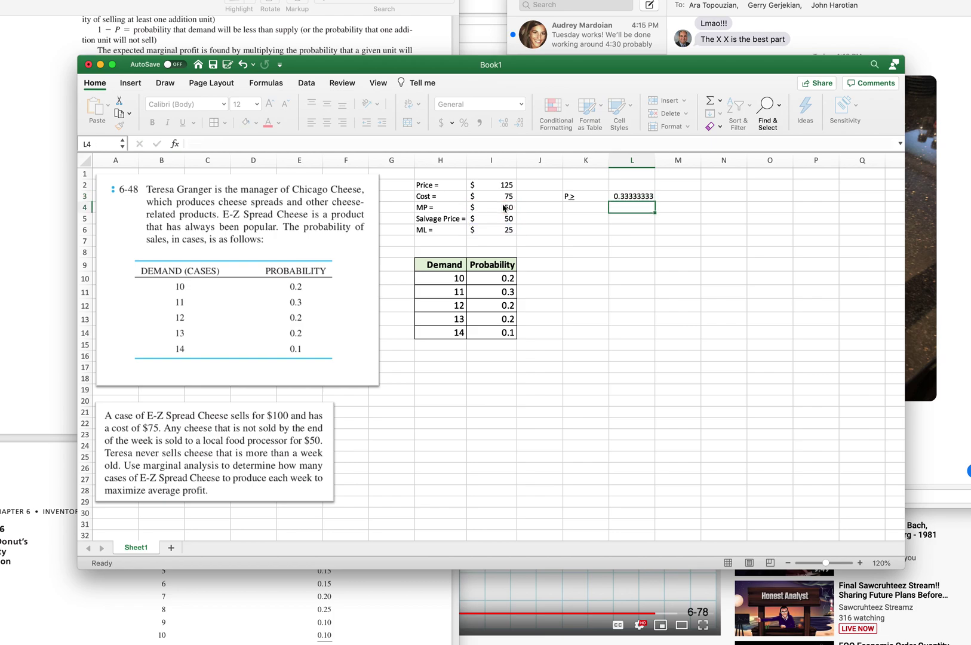
# Reduce the critical probability's decimal places so it displays 0.333.
pyautogui.click(624, 196)
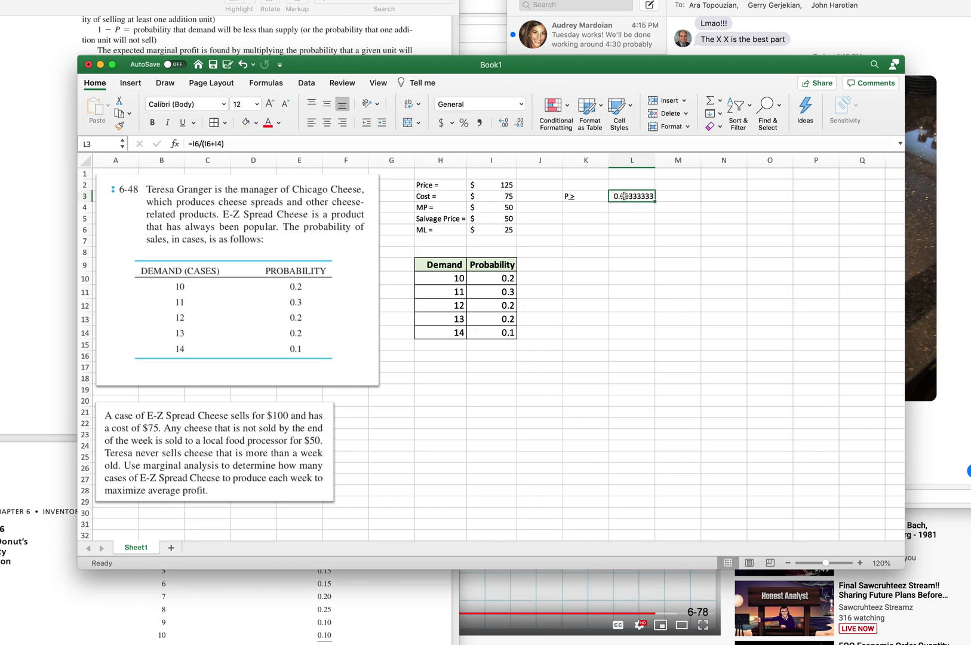
pyautogui.click(519, 124)
pyautogui.click(519, 125)
pyautogui.click(519, 125)
pyautogui.click(519, 125)
pyautogui.click(519, 125)
pyautogui.click(541, 263)
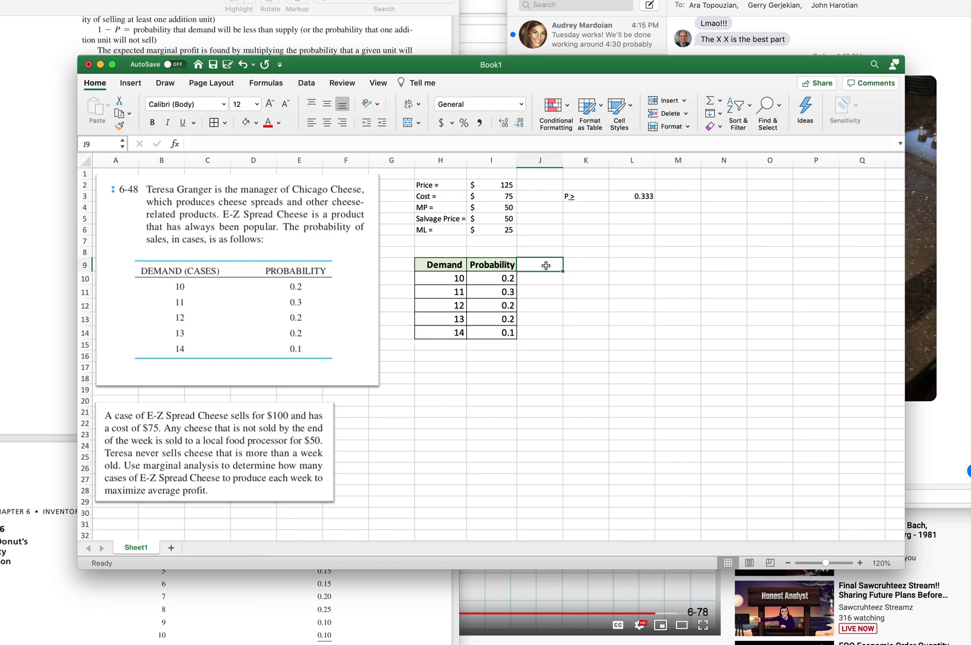
# Add a CDF heading in J9 and =I10 as the first cumulative value in J10.
pyautogui.write('C')
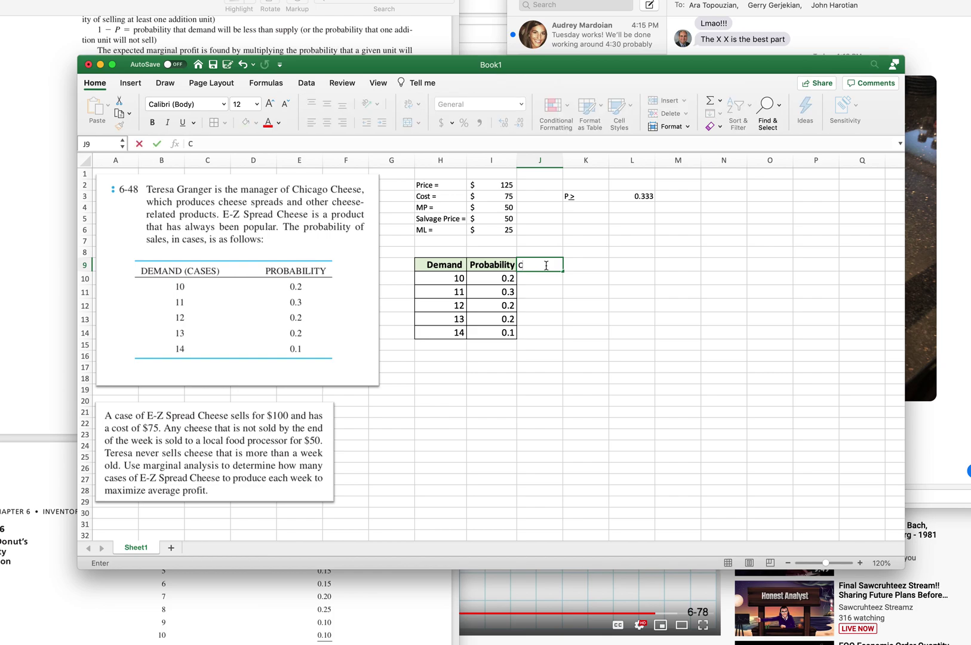
pyautogui.write('DF')
pyautogui.press('Return')
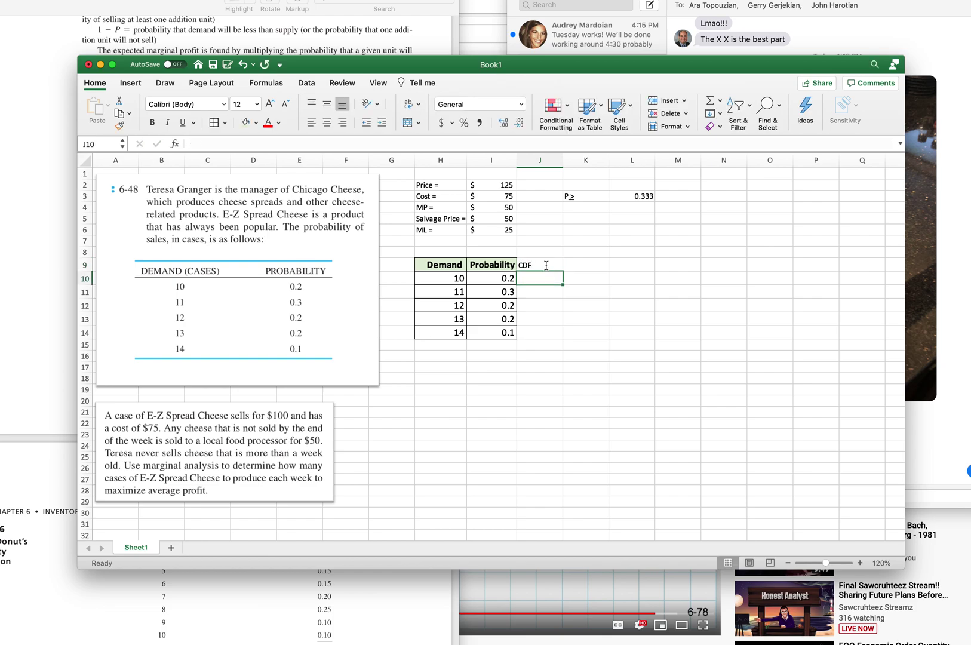
pyautogui.write('=')
pyautogui.press('Left')
pyautogui.press('Return')
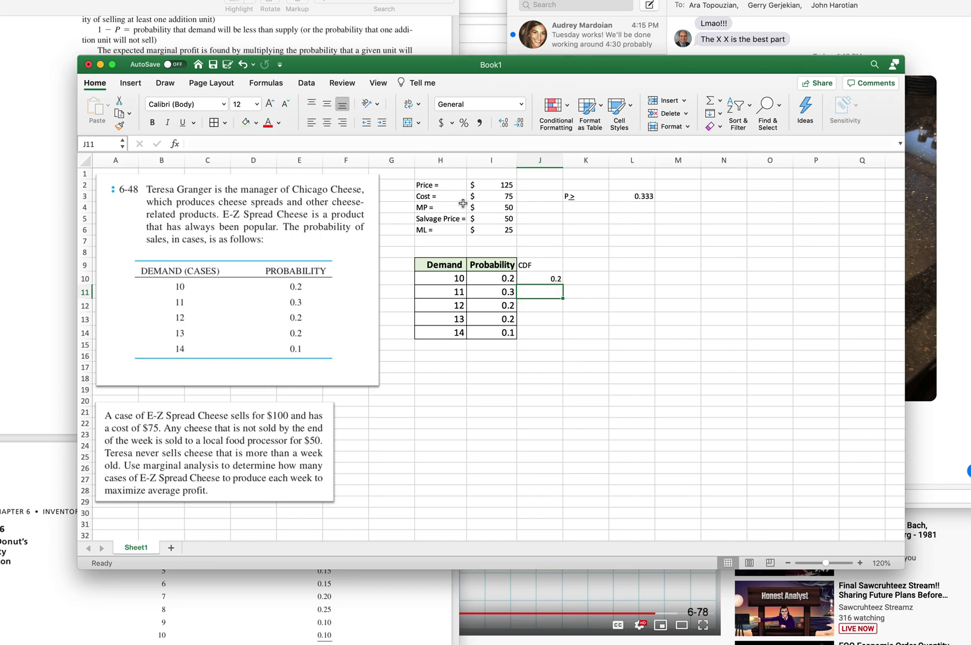
# Set the inputs and demand table area H2:L14 to 14 pt font.
pyautogui.moveTo(427, 184); pyautogui.dragTo(620, 338)
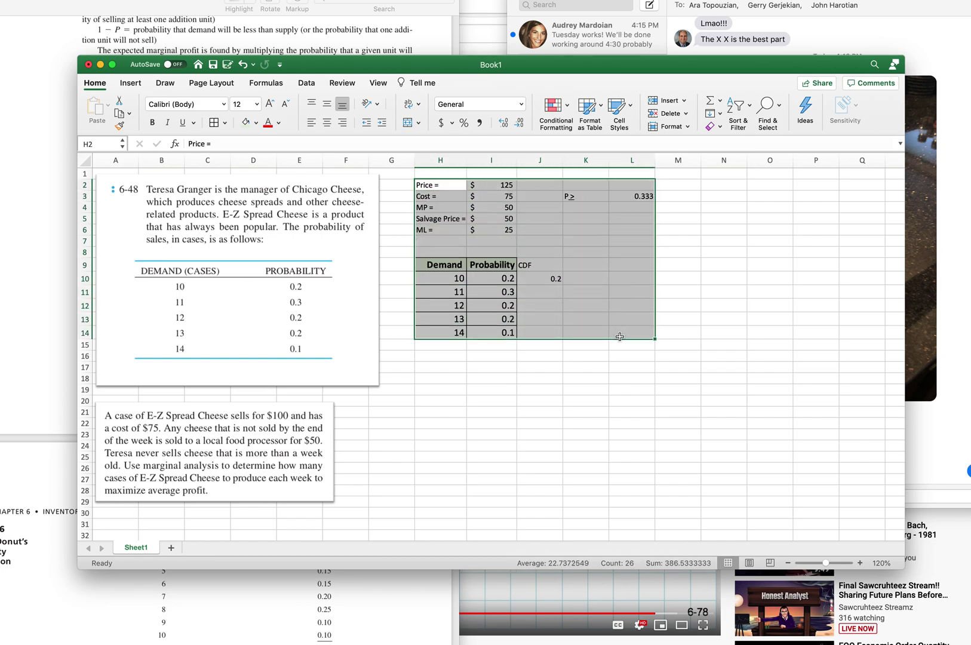
pyautogui.click(257, 104)
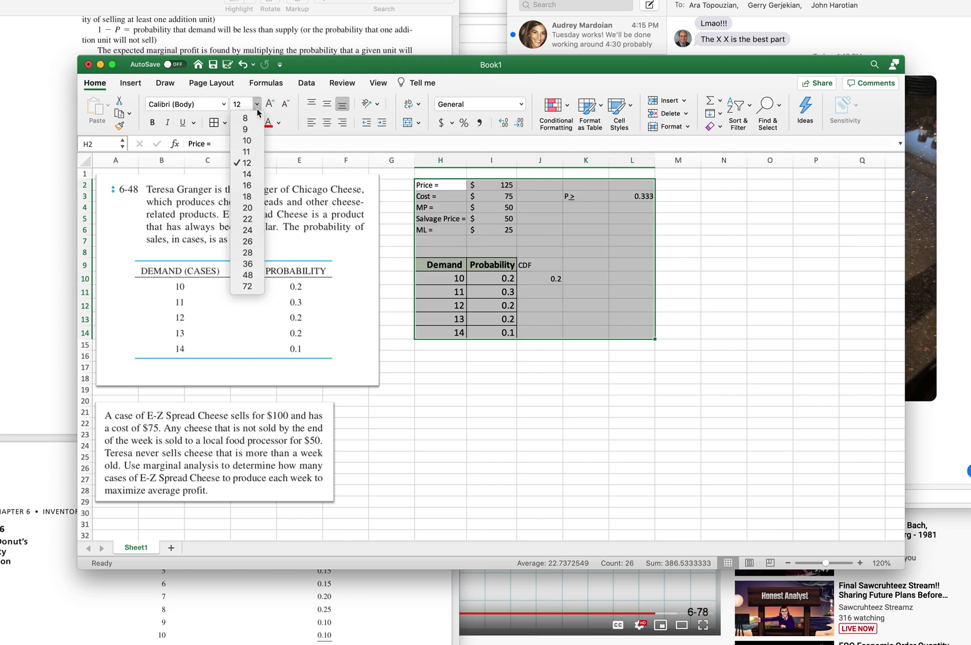
pyautogui.click(251, 175)
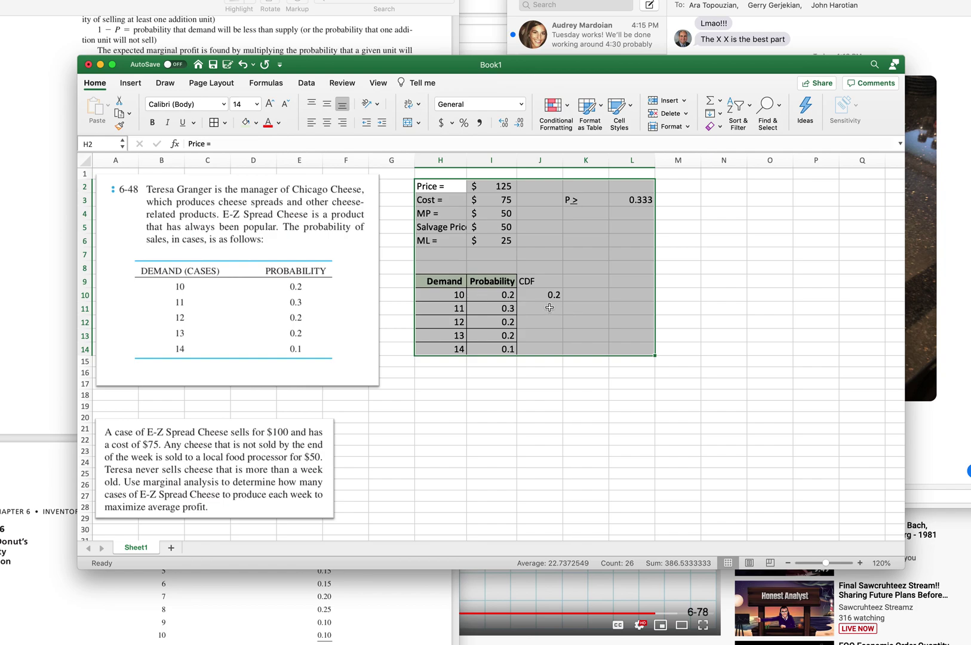
# Enter =J10+I11 in J11 and fill it down to J14 for cumulative probabilities.
pyautogui.click(542, 286)
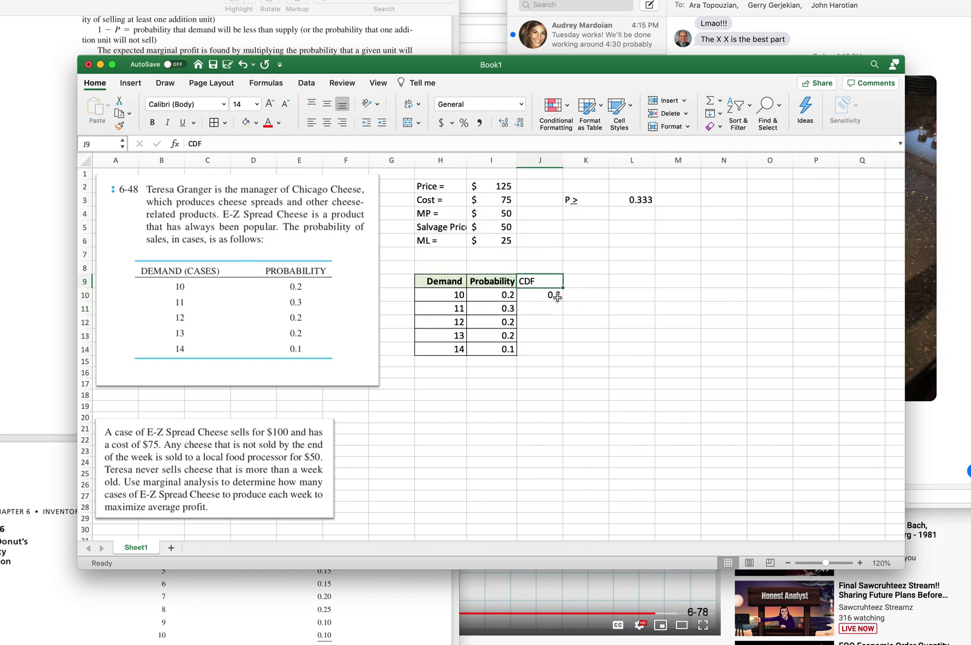
pyautogui.click(555, 309)
pyautogui.write('=')
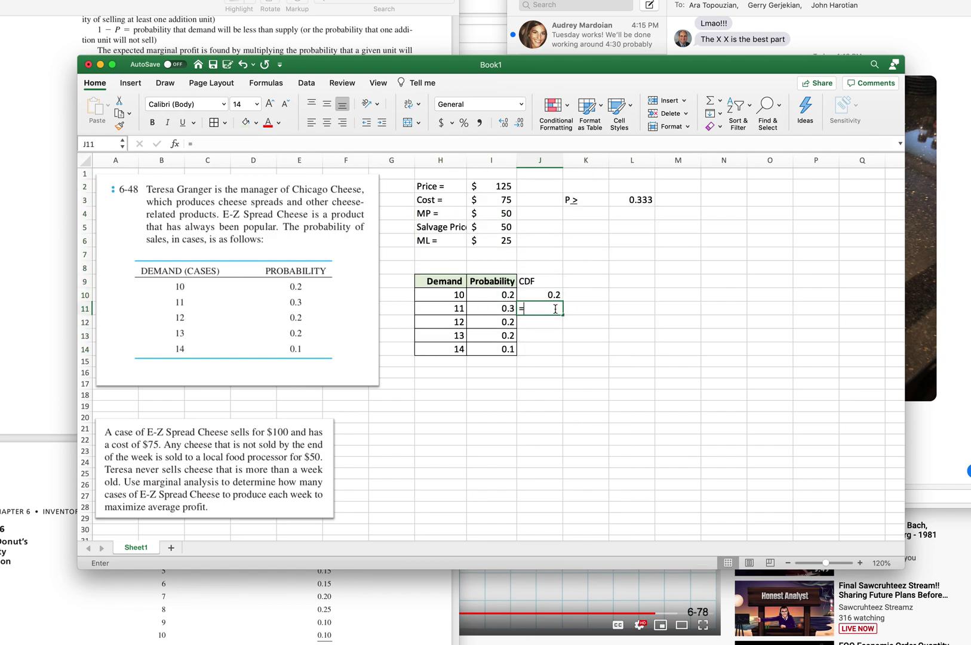
pyautogui.press('Up')
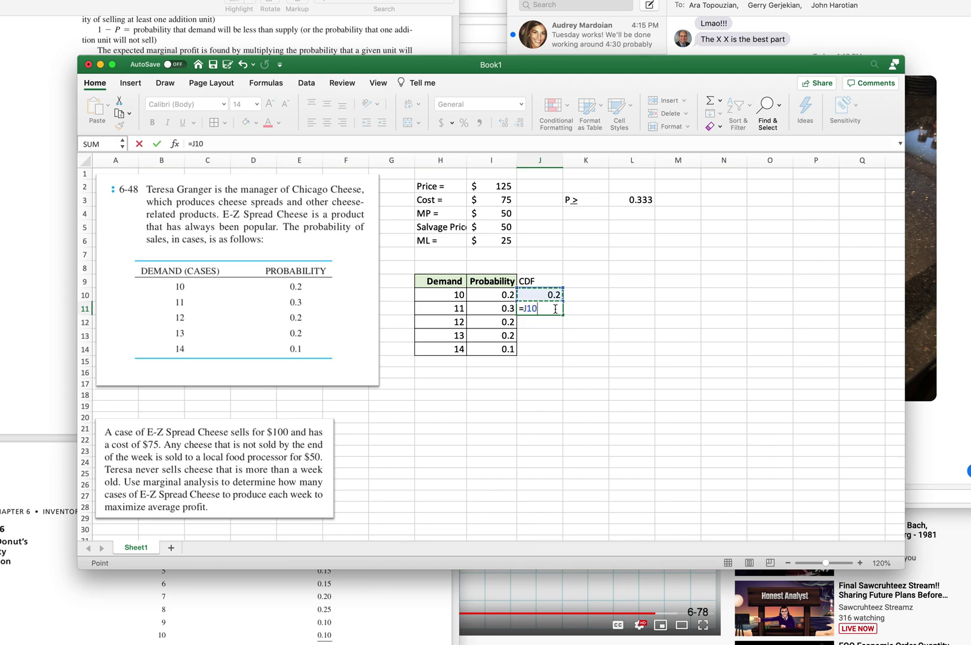
pyautogui.write('+')
pyautogui.press('Left')
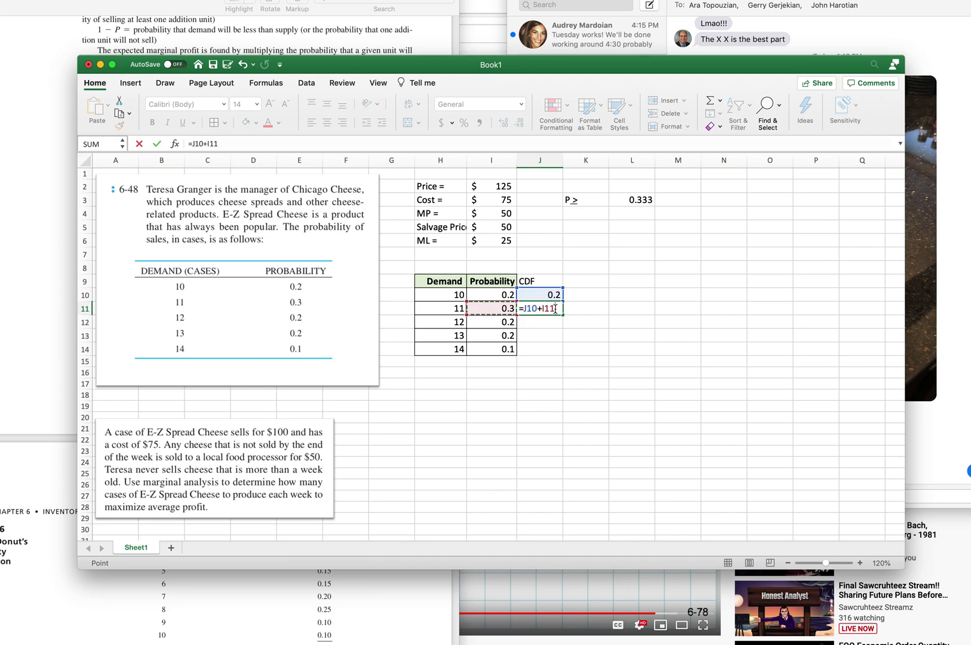
pyautogui.press('Return')
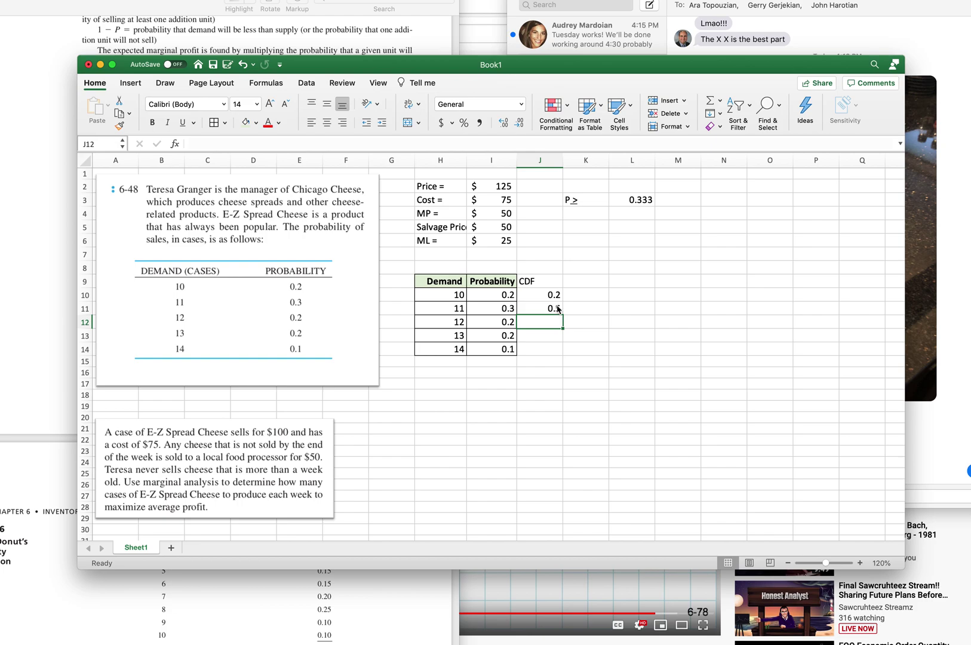
pyautogui.click(552, 308)
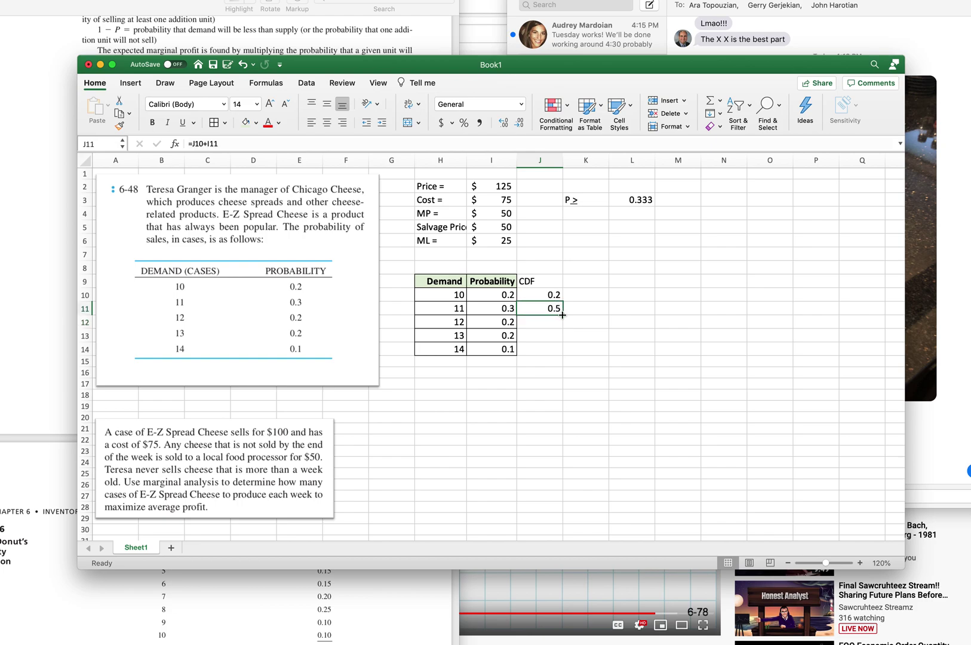
pyautogui.moveTo(562, 315); pyautogui.dragTo(562, 351)
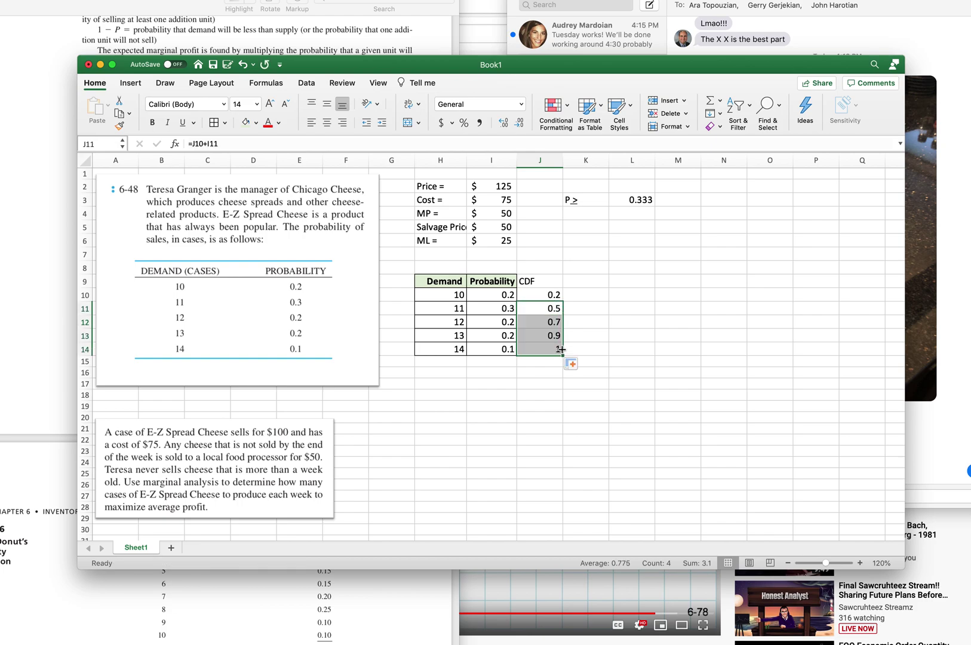
# Make the CDF heading right-aligned, bold and filled light green.
pyautogui.click(537, 280)
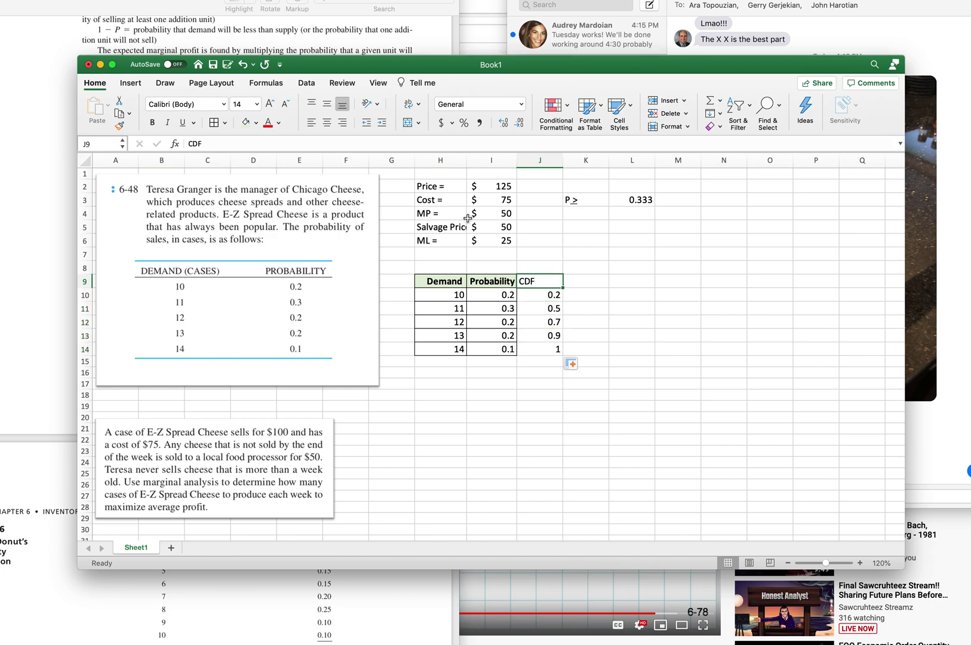
pyautogui.click(343, 123)
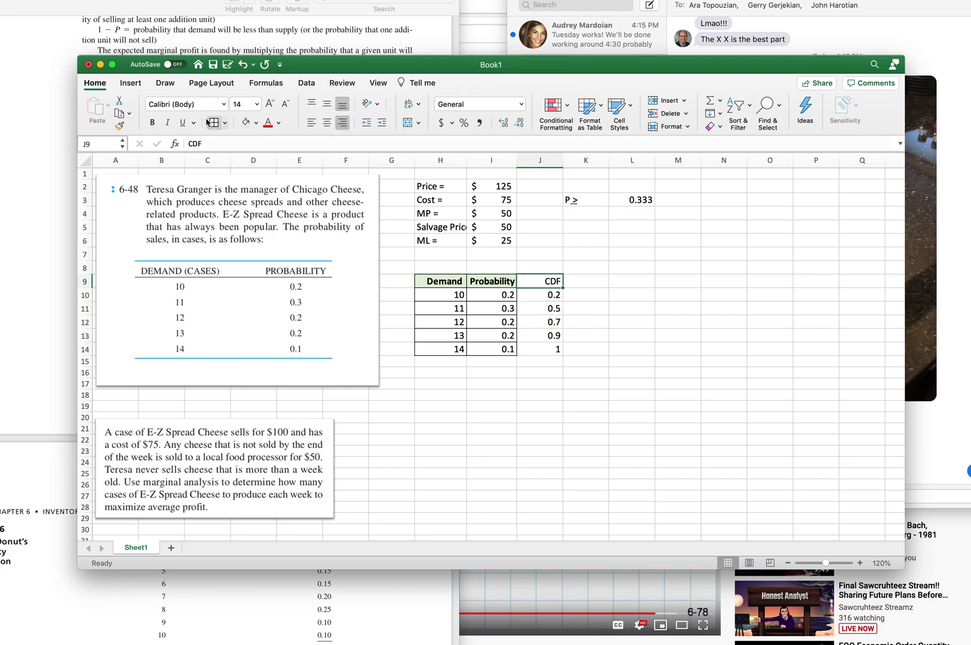
pyautogui.click(153, 123)
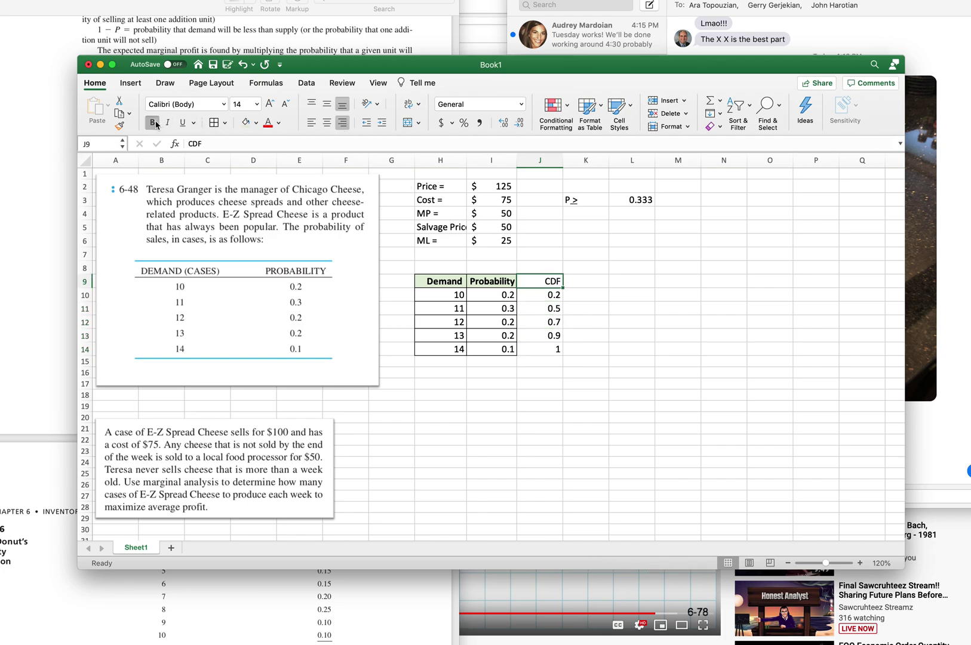
pyautogui.click(245, 122)
pyautogui.click(585, 282)
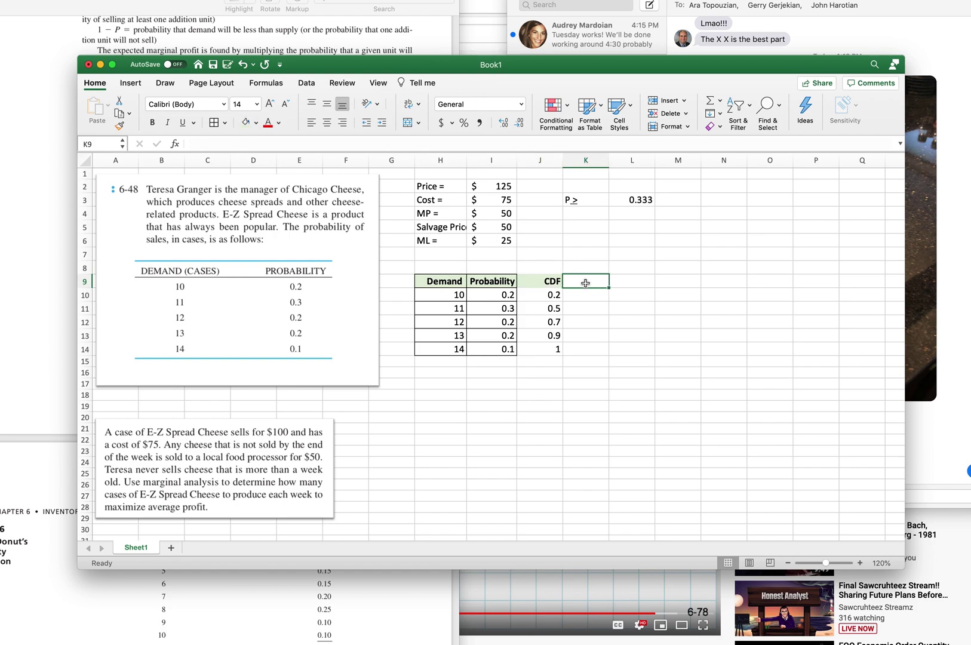
# Add a '1-CDF' column heading in K9.
pyautogui.write('-')
pyautogui.press('BackSpace')
pyautogui.write('1-')
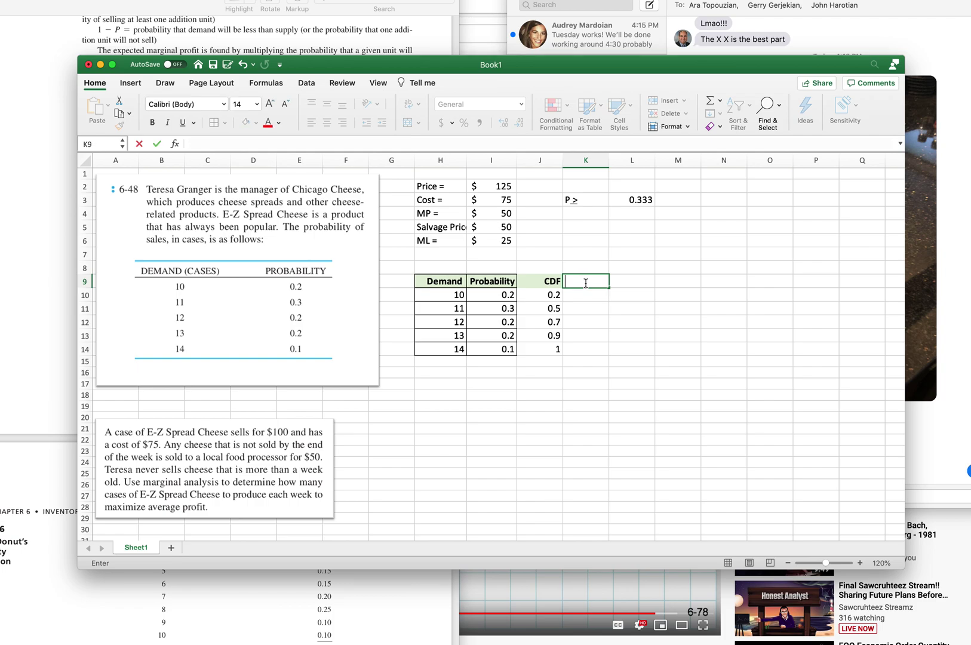
pyautogui.write('CDF')
pyautogui.press('Return')
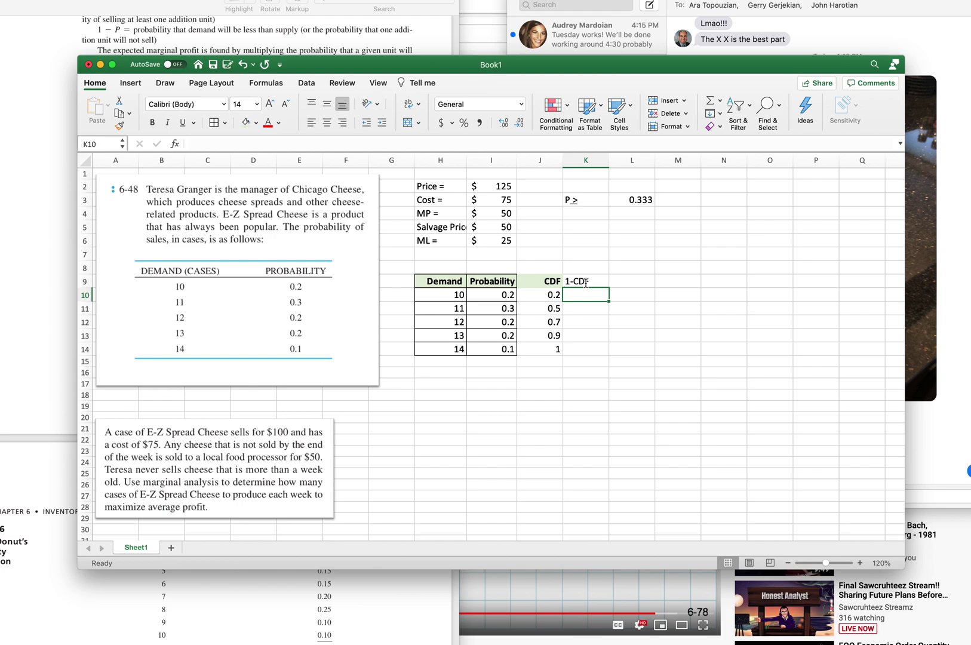
# Show the cumulative values in J10:J14 with one decimal place.
pyautogui.moveTo(552, 294); pyautogui.dragTo(554, 350)
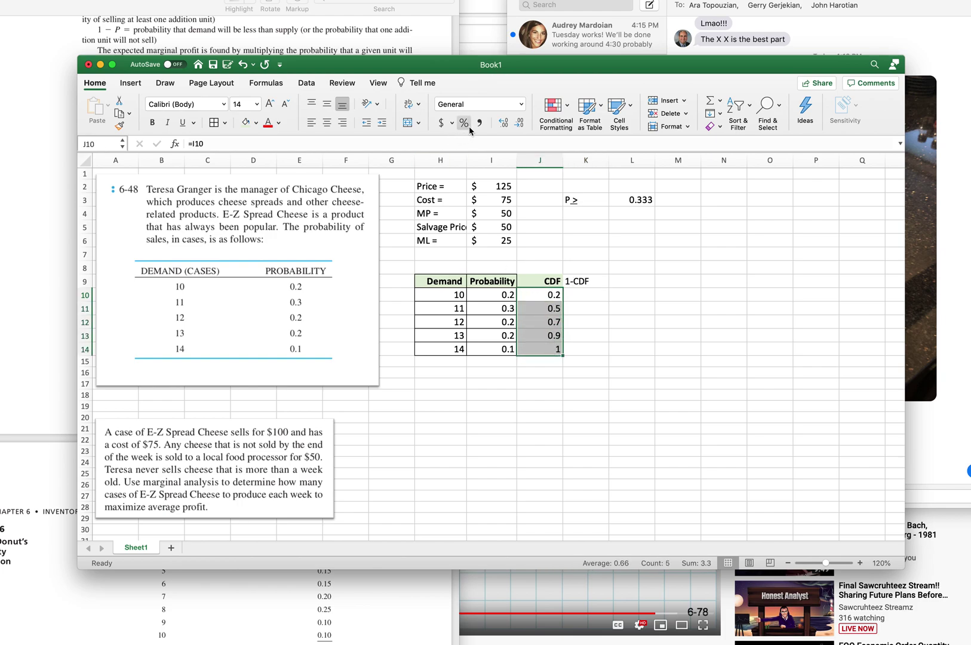
pyautogui.click(505, 124)
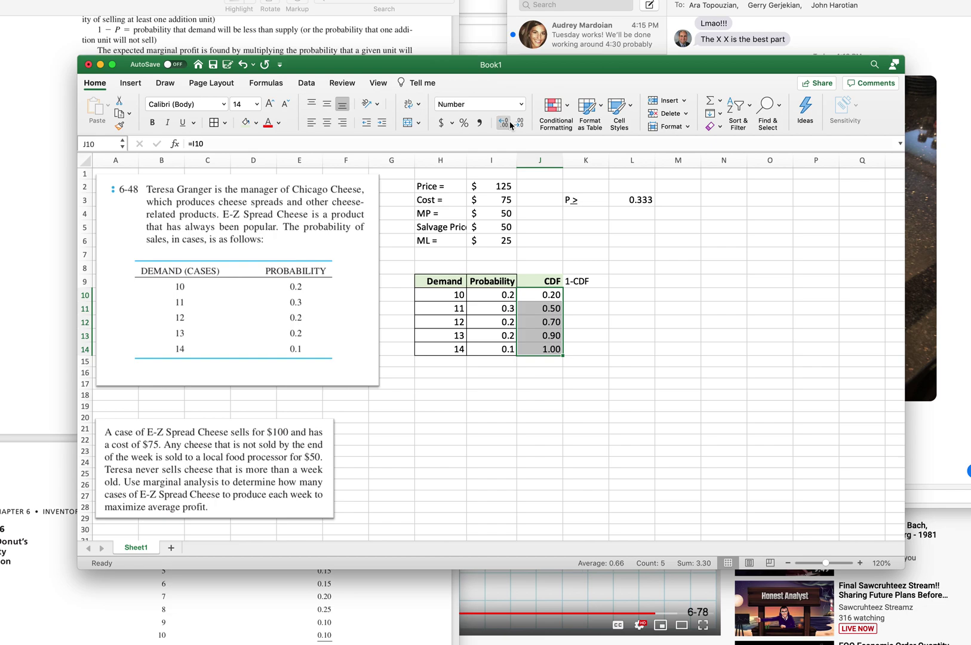
pyautogui.click(521, 123)
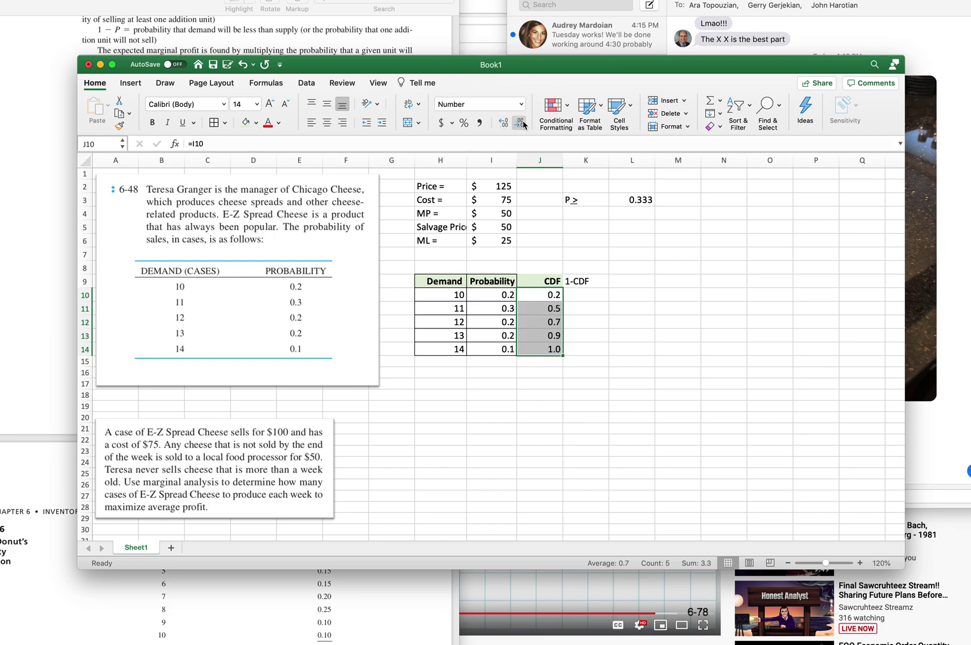
# Set the first 1-CDF value in K10 to 1.
pyautogui.click(588, 299)
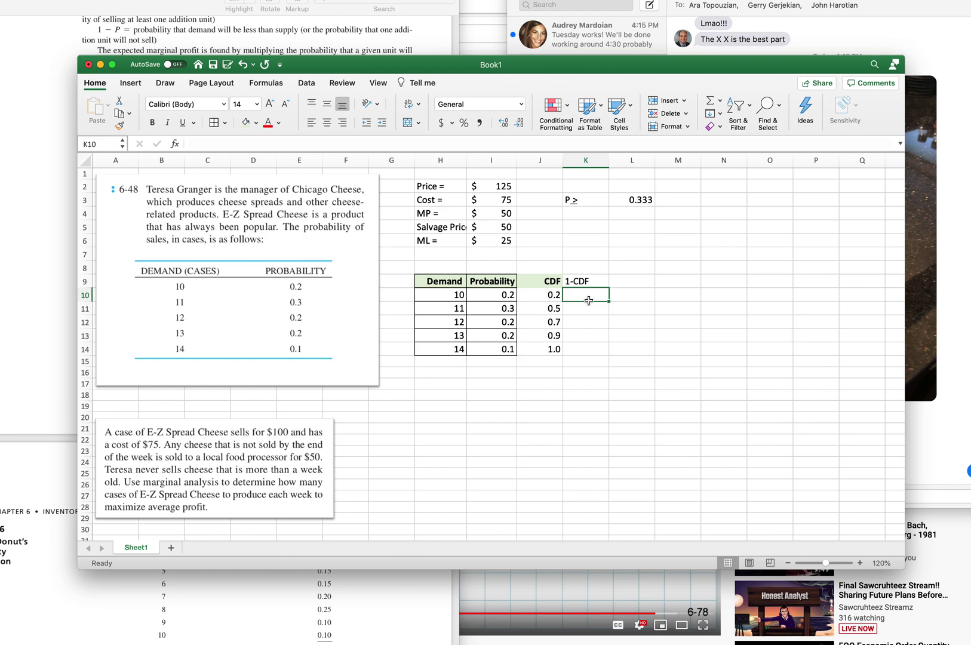
pyautogui.write('=')
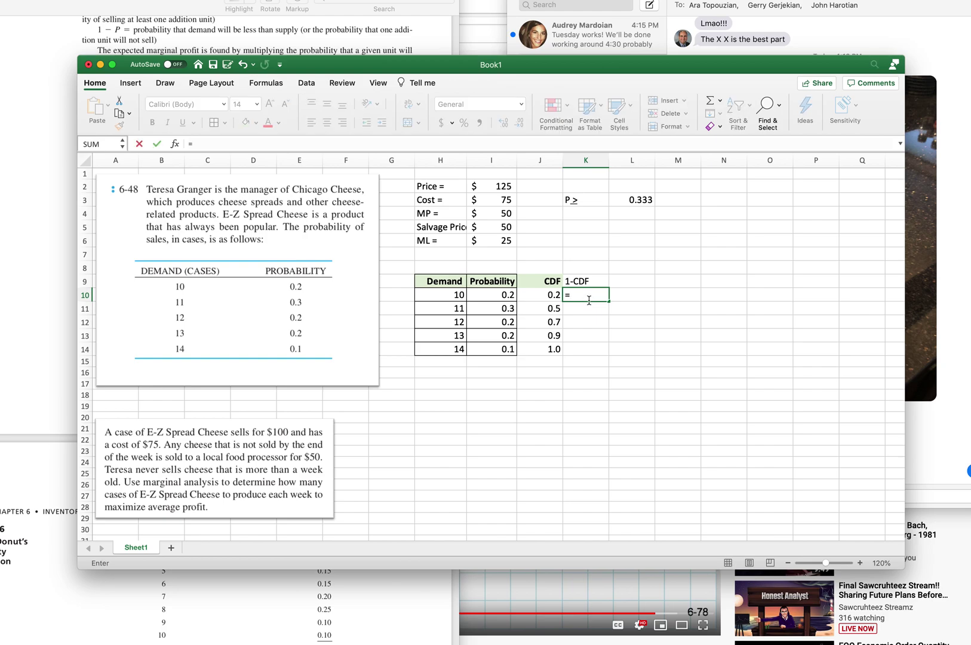
pyautogui.write('1-J10')
pyautogui.press('Return')
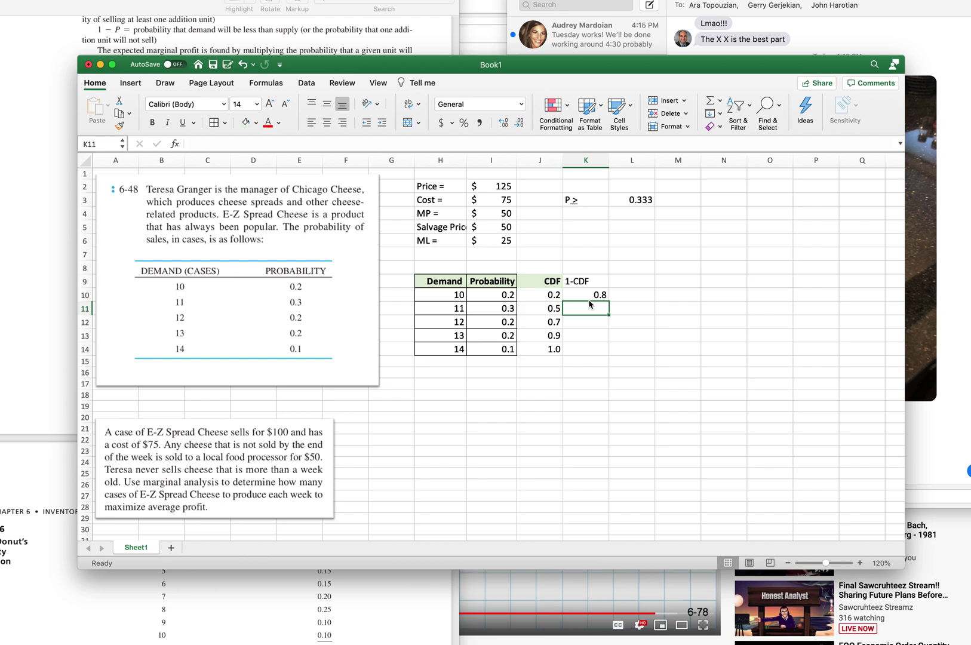
pyautogui.click(600, 294)
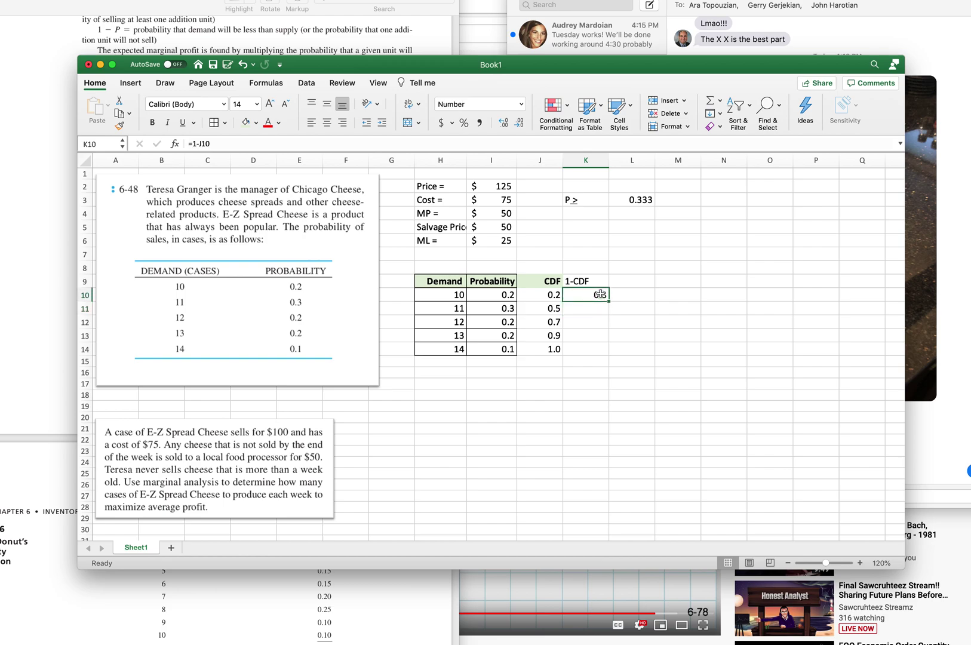
pyautogui.write('1')
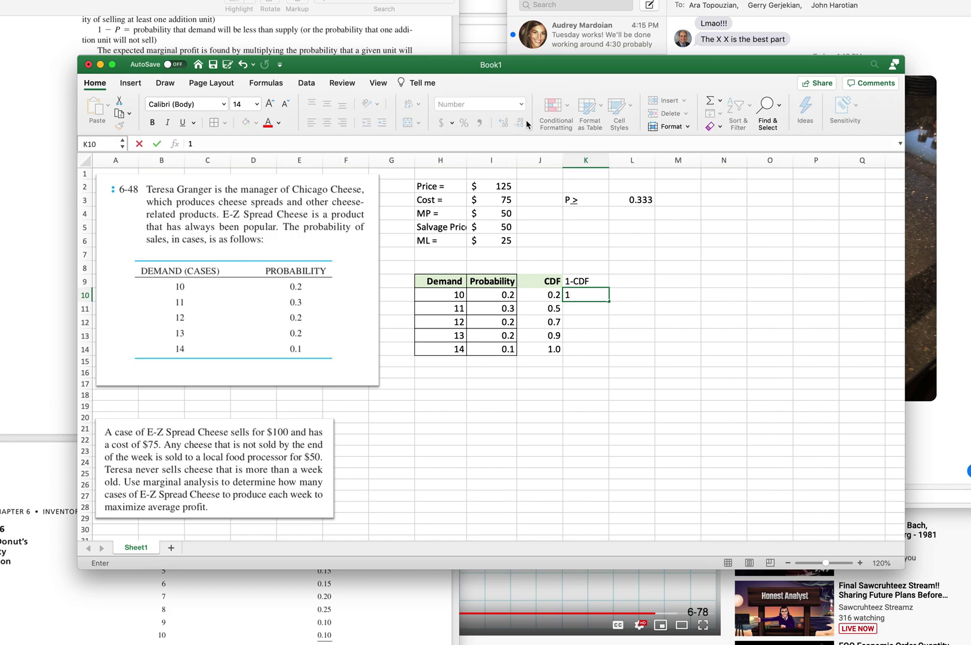
pyautogui.moveTo(559, 66); pyautogui.dragTo(917, 95)
pyautogui.scroll(-6, 221, 251)
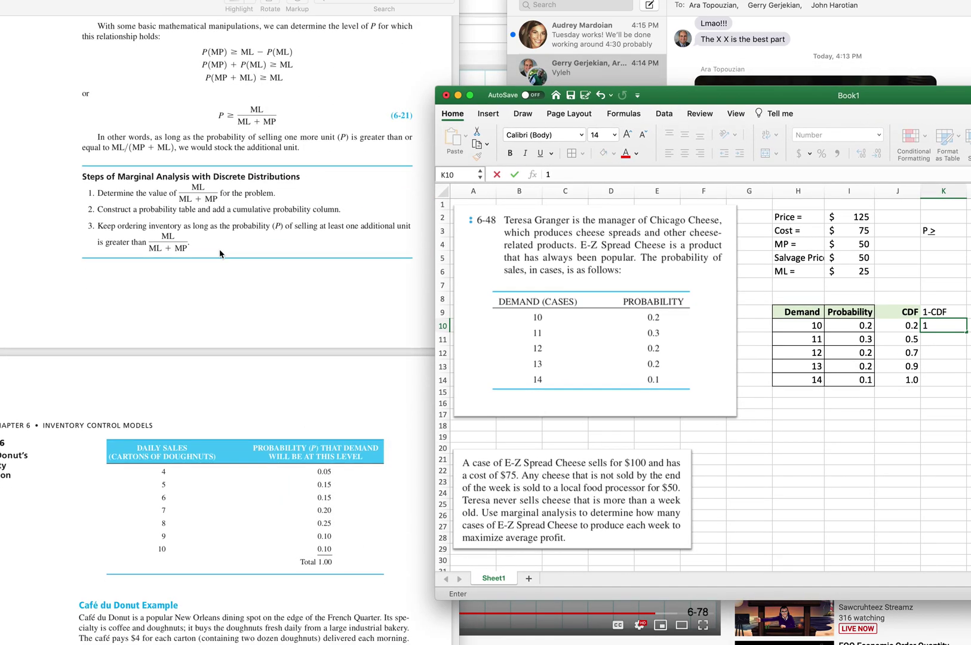
pyautogui.scroll(-20, 221, 251)
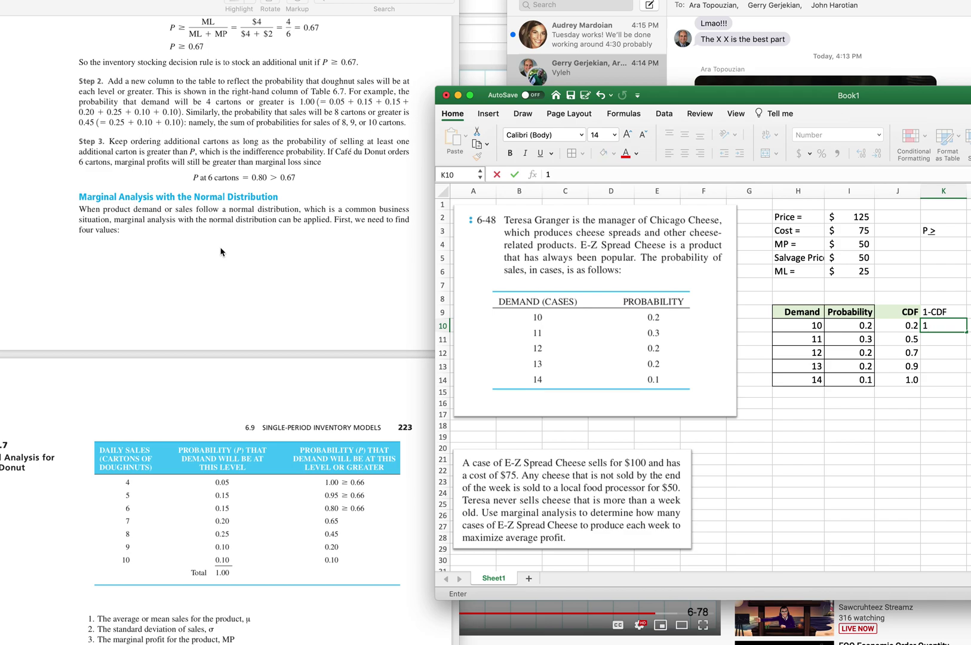
pyautogui.hscroll(5, 736, 387)
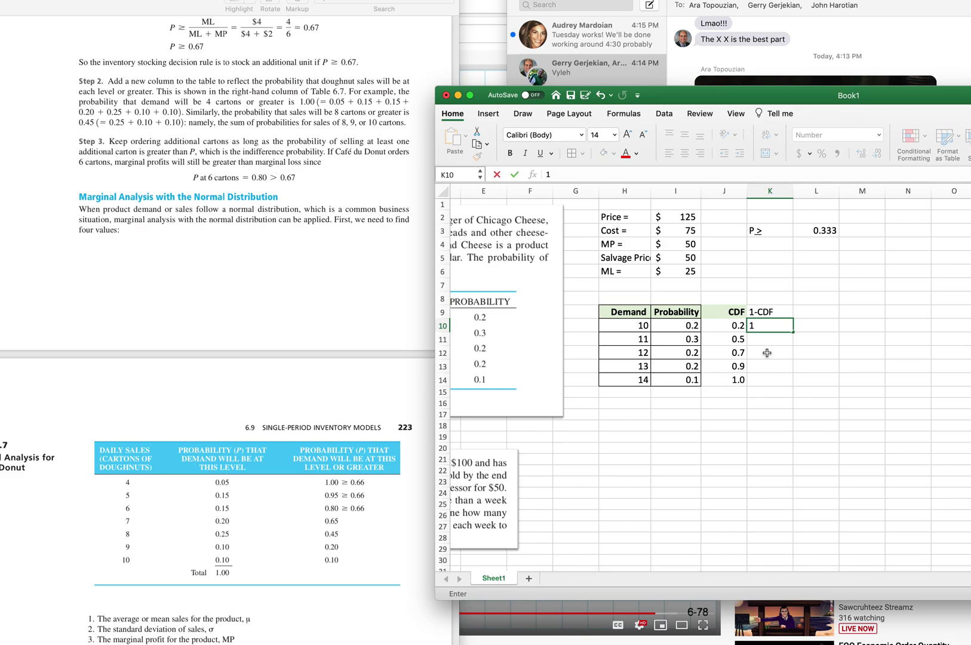
pyautogui.press('Return')
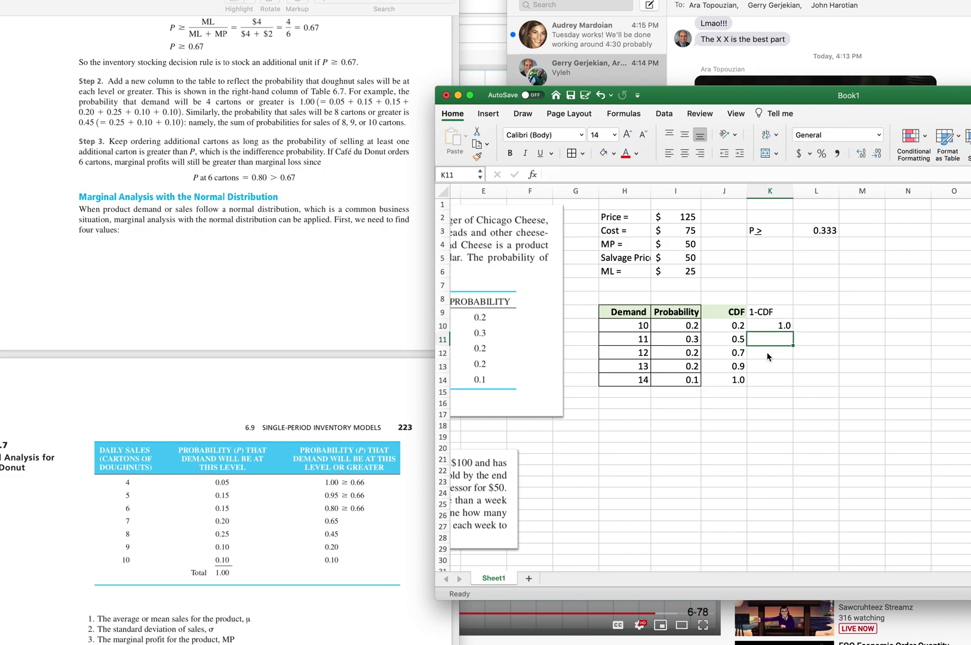
# Enter a K11 formula subtracting demand 10's CDF from K10 and fill it down.
pyautogui.write('=')
pyautogui.press('Up')
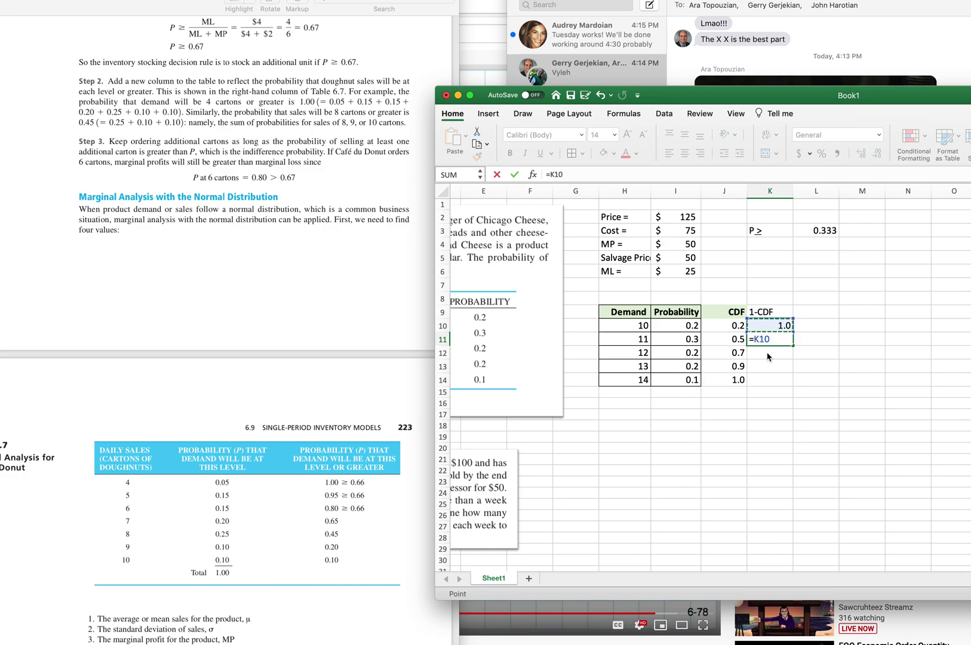
pyautogui.write('-')
pyautogui.click(736, 325)
pyautogui.press('Return')
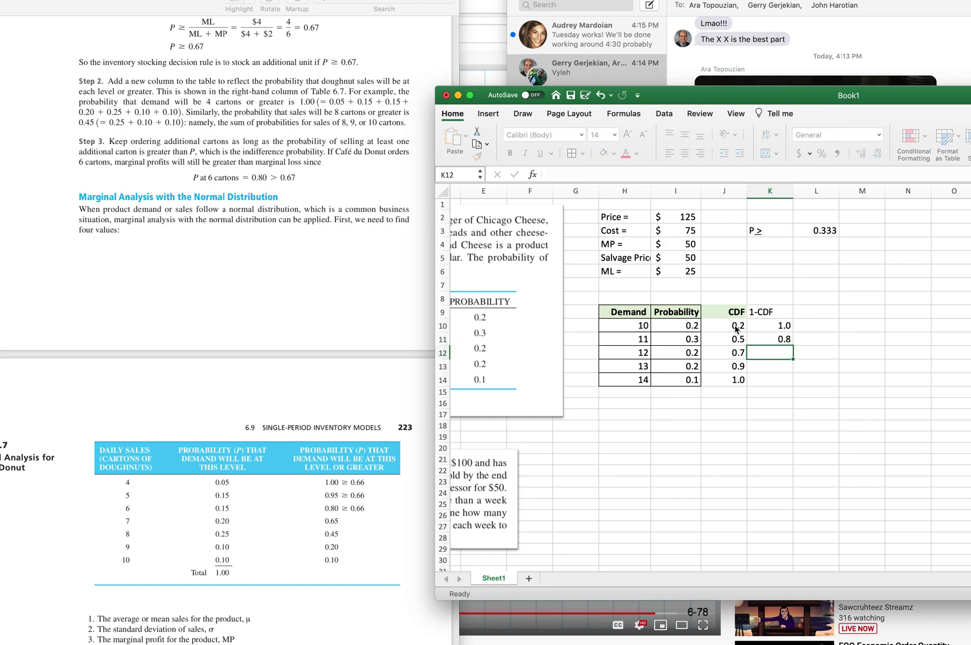
pyautogui.click(780, 337)
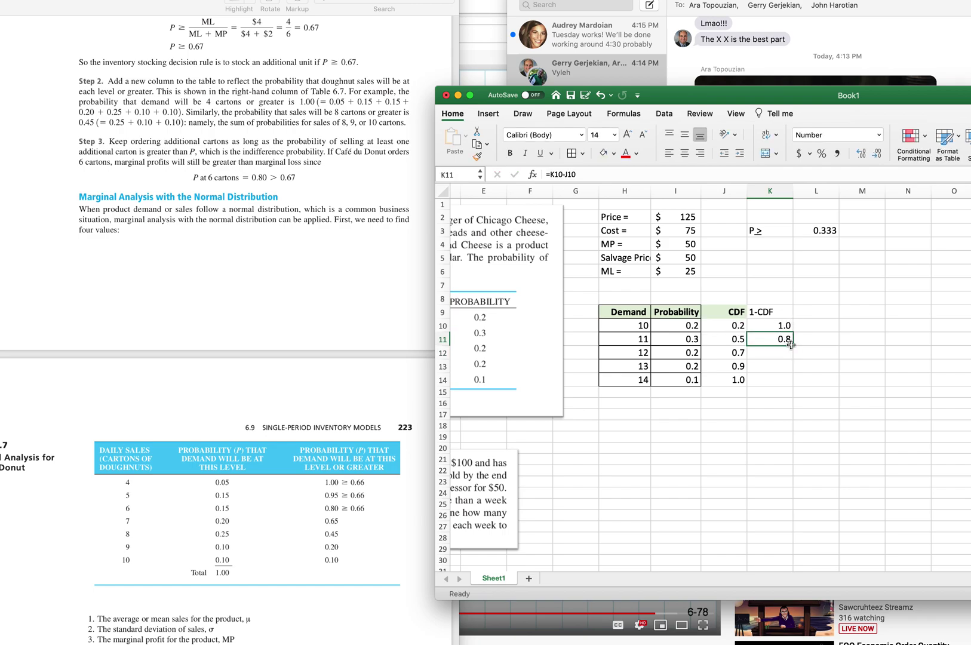
pyautogui.doubleClick(791, 345)
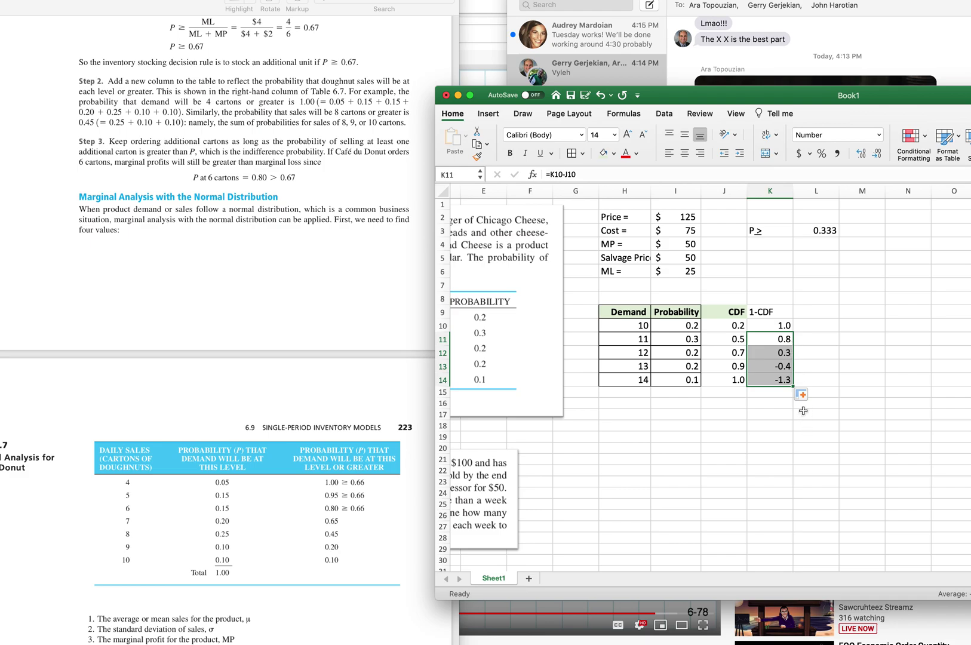
# Redo K11 as =K10-I10 and fill down to K14, giving 0.8, 0.5, 0.3, 0.1.
pyautogui.click(778, 338)
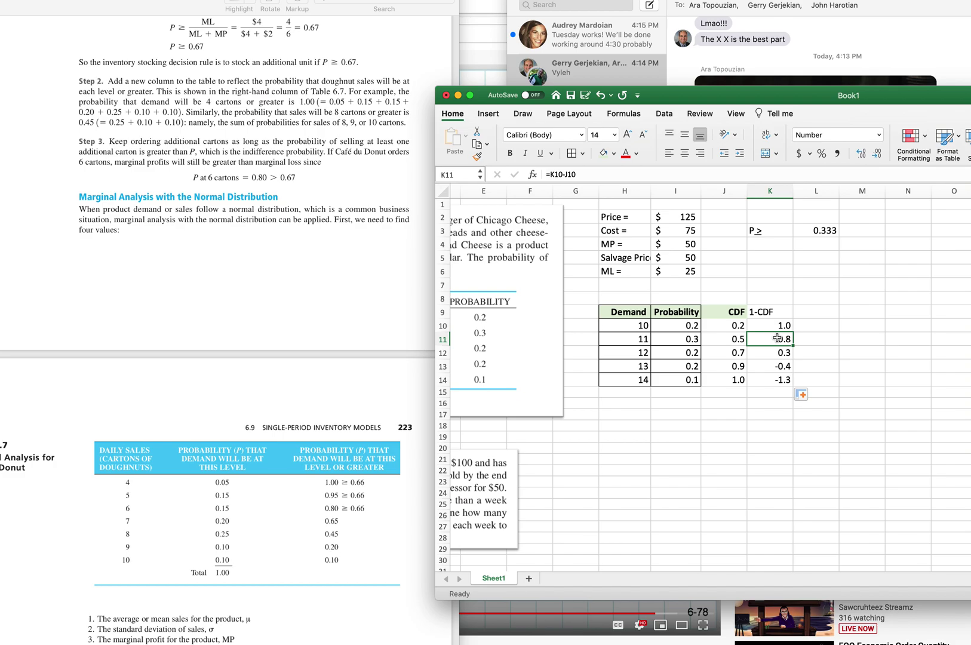
pyautogui.write('=')
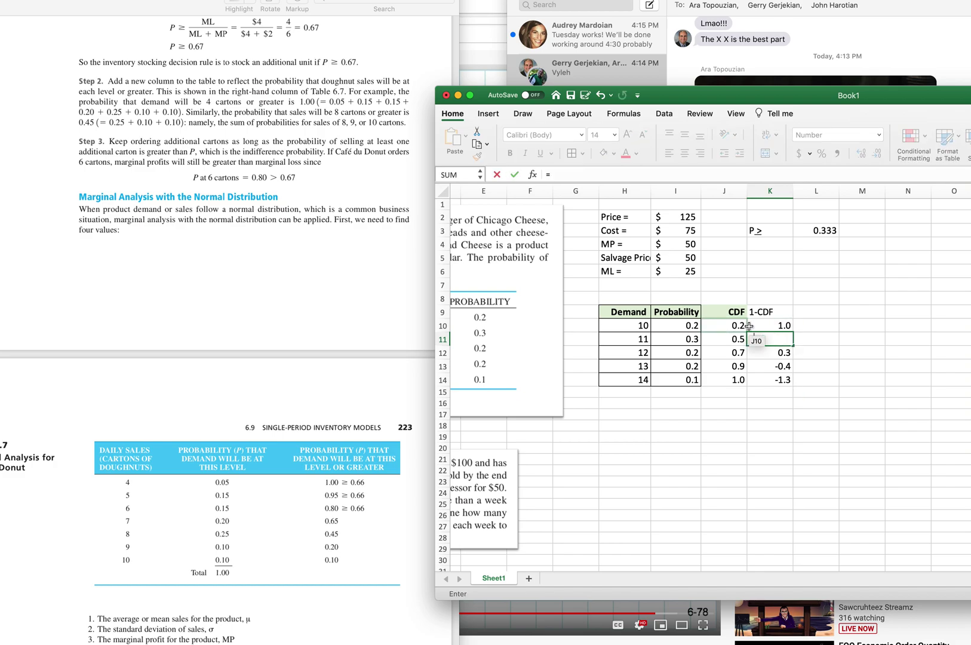
pyautogui.click(780, 324)
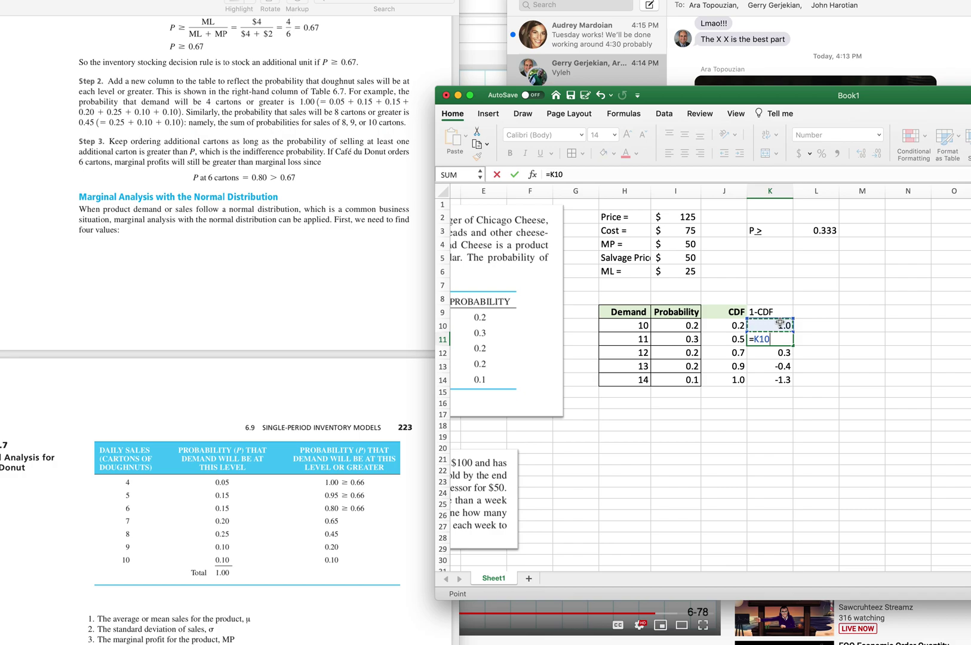
pyautogui.write('-')
pyautogui.click(685, 324)
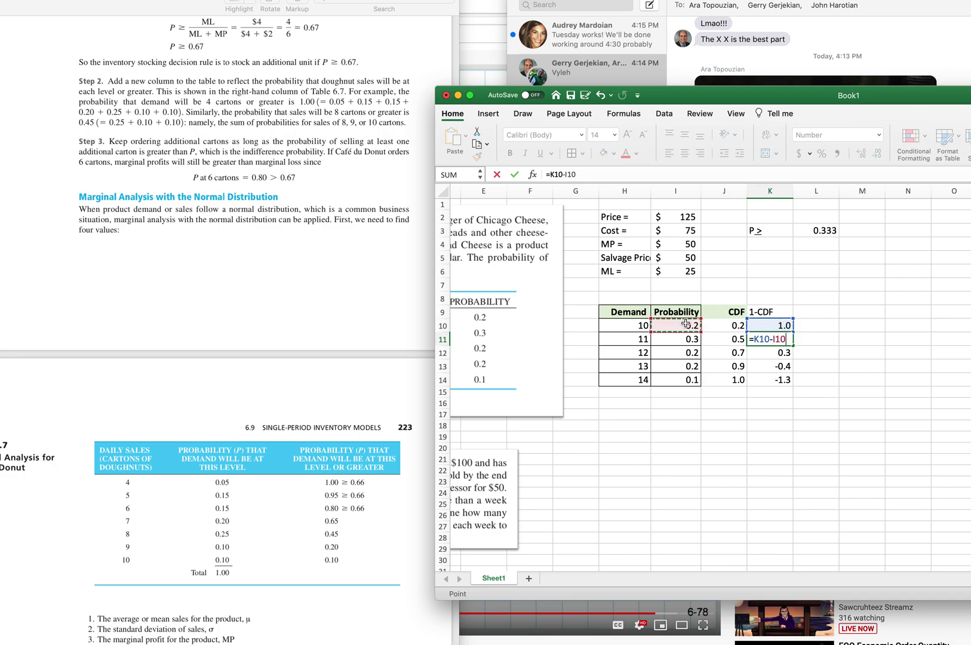
pyautogui.press('Return')
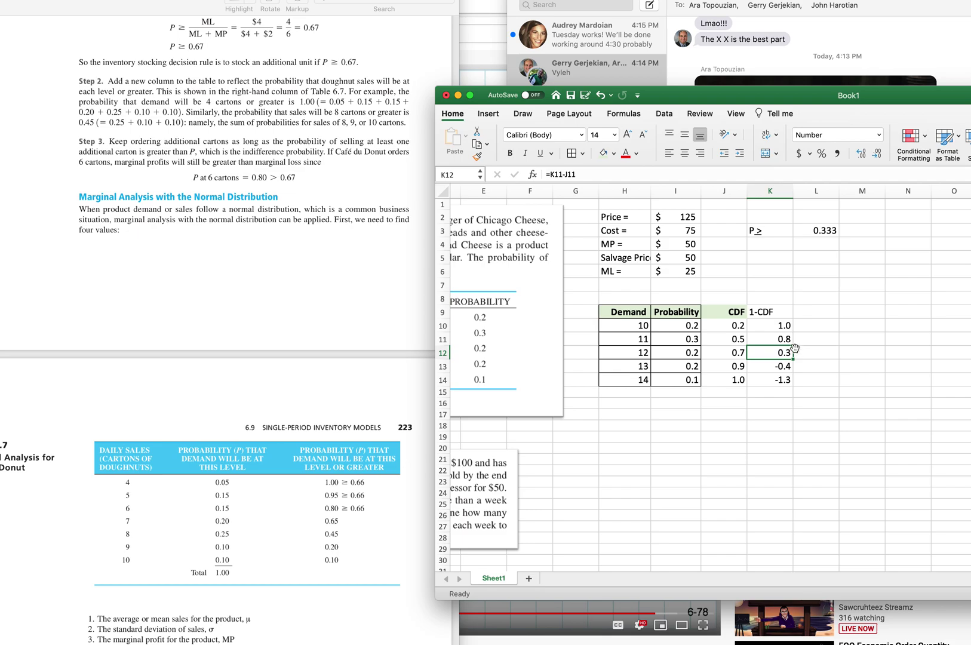
pyautogui.click(783, 339)
pyautogui.doubleClick(793, 345)
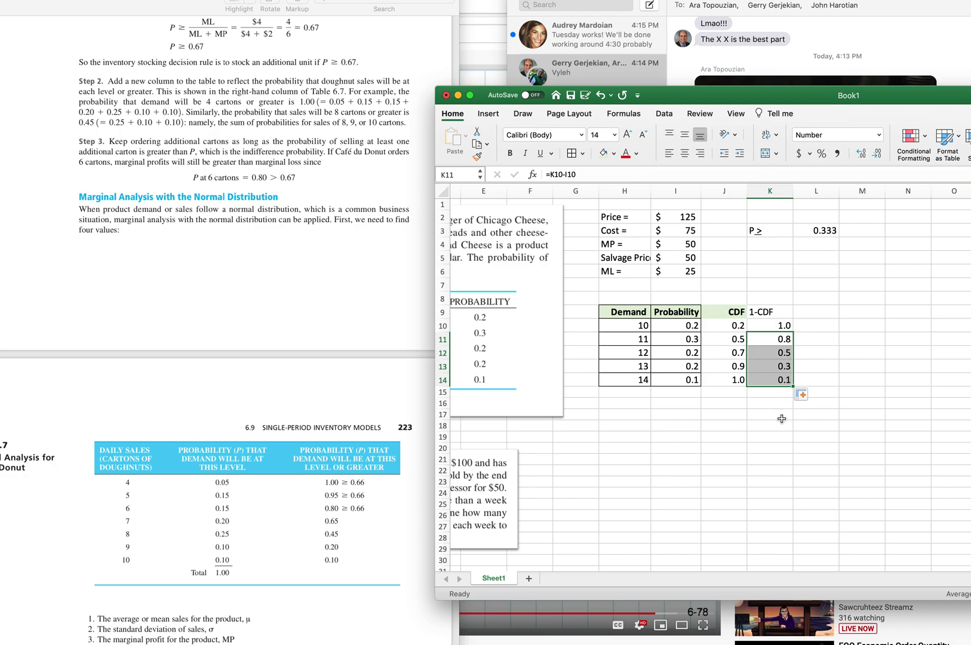
# Make the 1-CDF header in K9 bold, green-filled and right-aligned like the other headers.
pyautogui.click(698, 352)
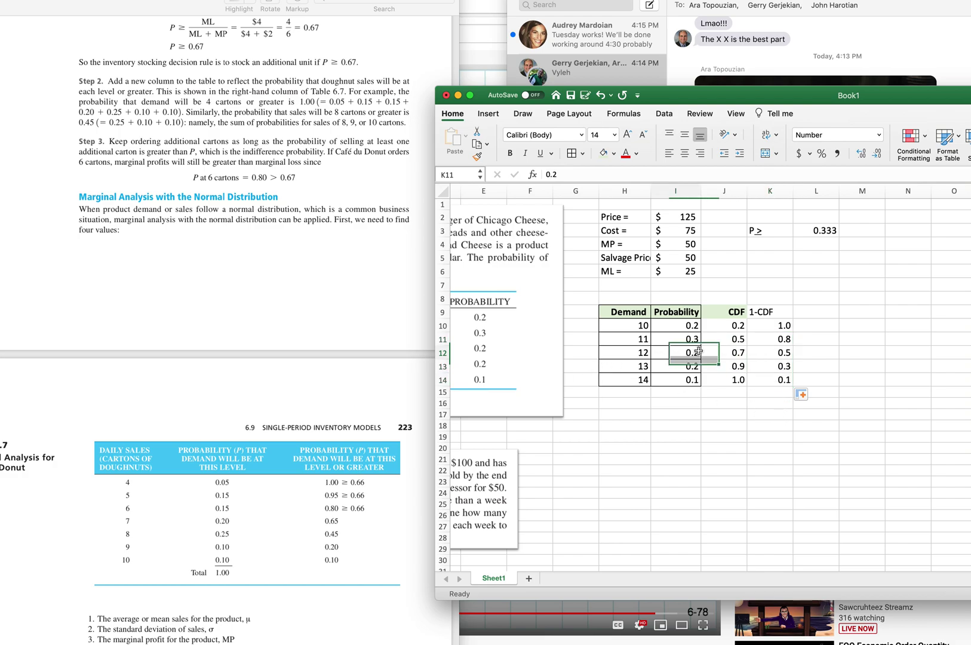
pyautogui.click(768, 305)
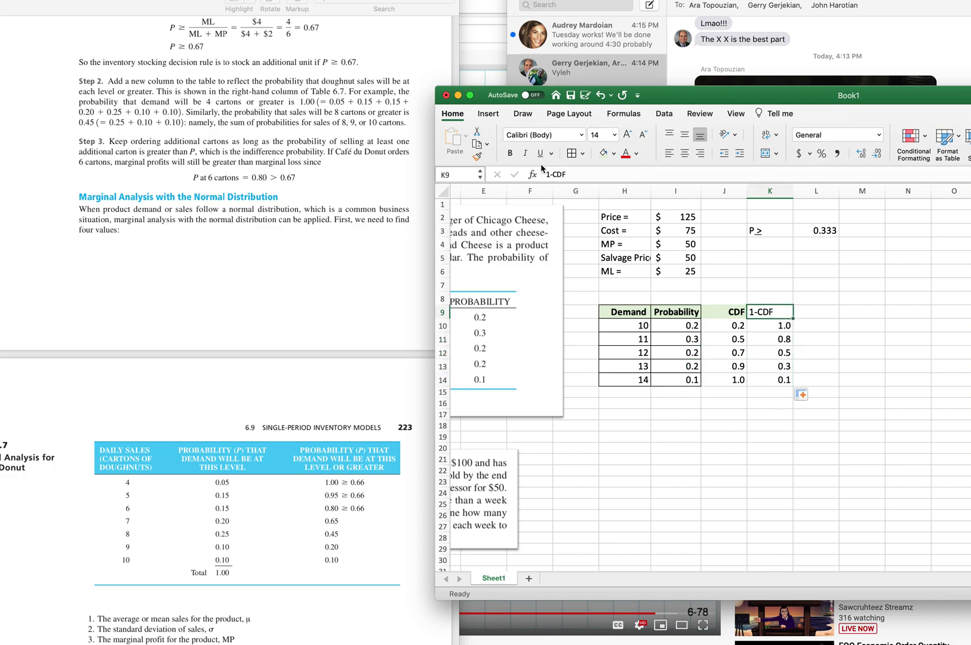
pyautogui.click(512, 153)
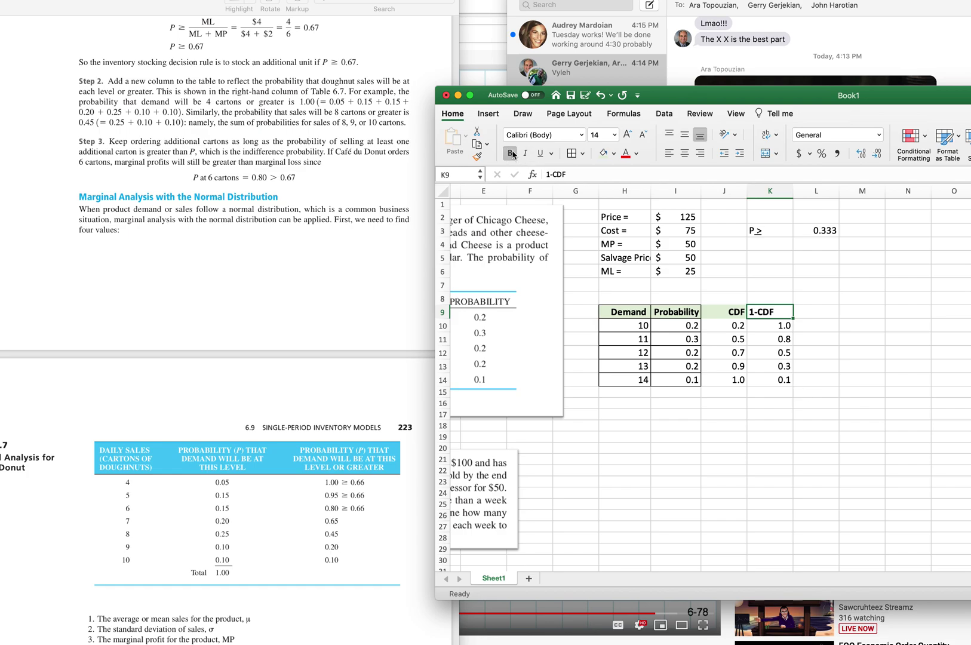
pyautogui.click(608, 154)
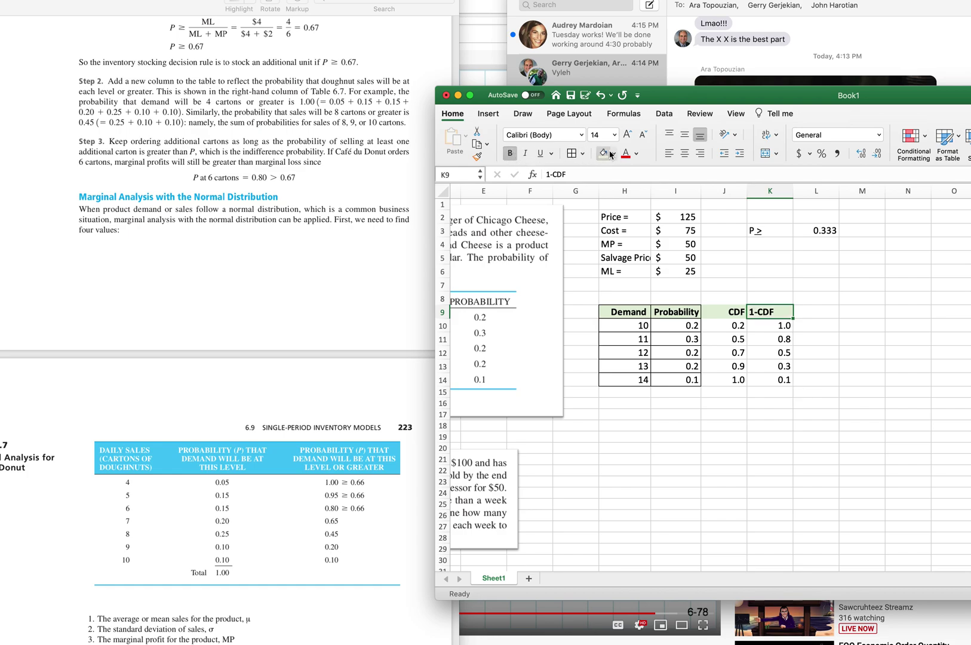
pyautogui.click(700, 154)
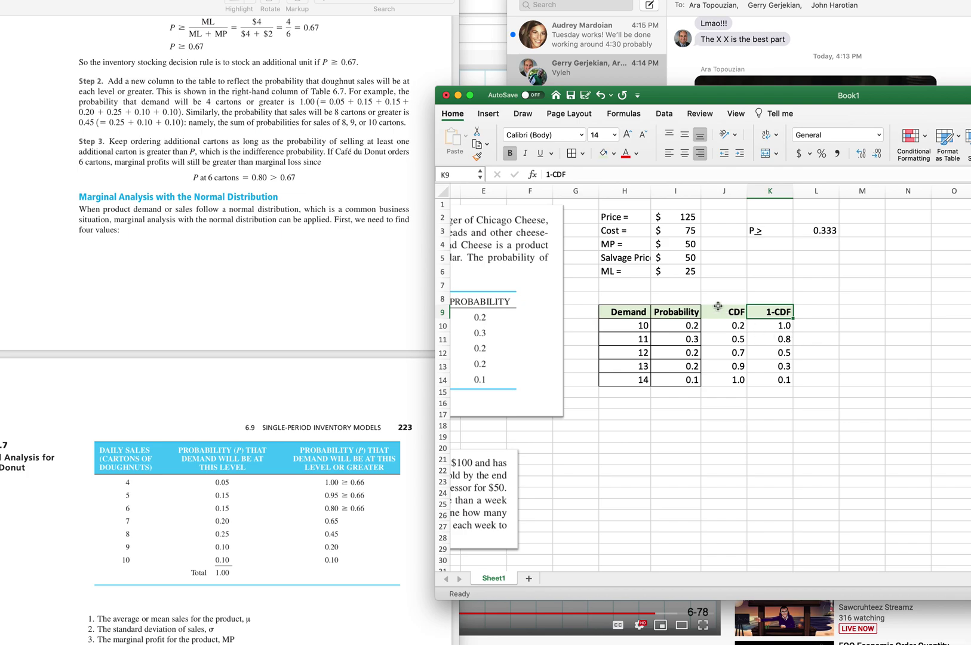
# Apply All Borders to the Probability, CDF and 1-CDF cells in I9:K14.
pyautogui.moveTo(686, 313); pyautogui.dragTo(766, 380)
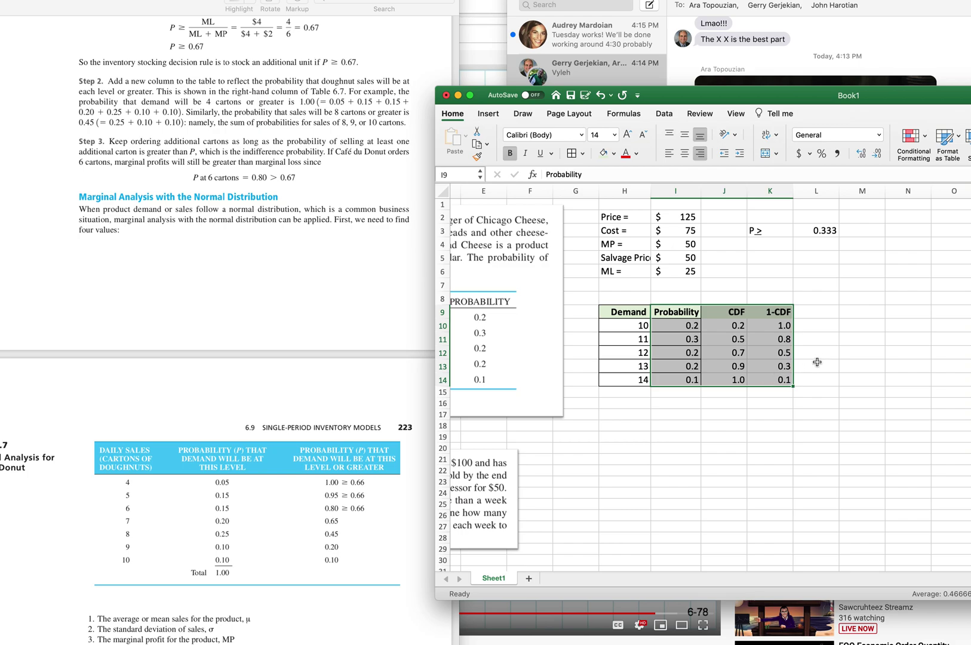
pyautogui.click(571, 154)
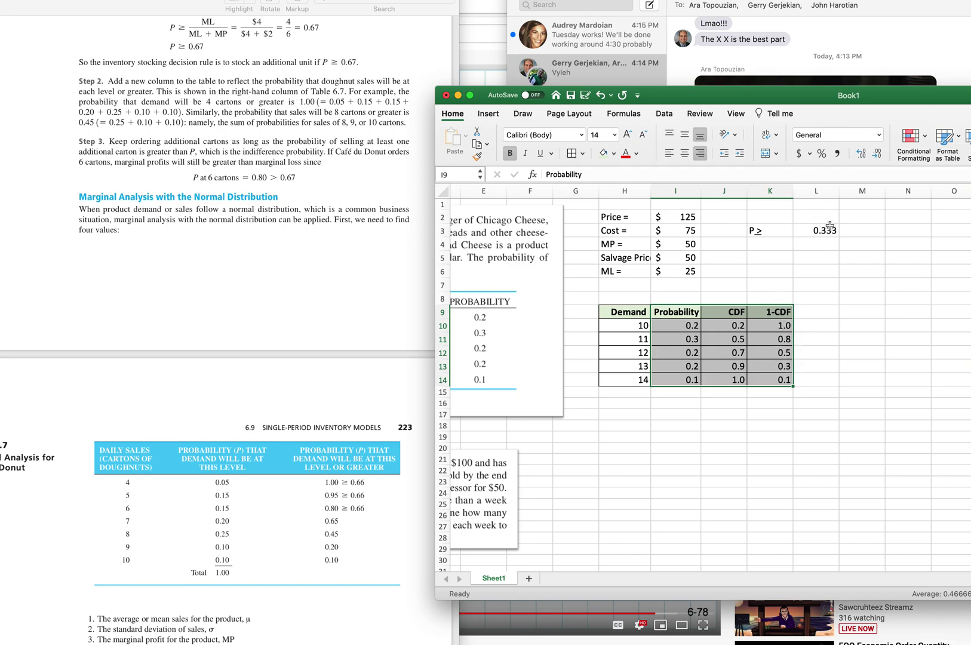
pyautogui.click(824, 324)
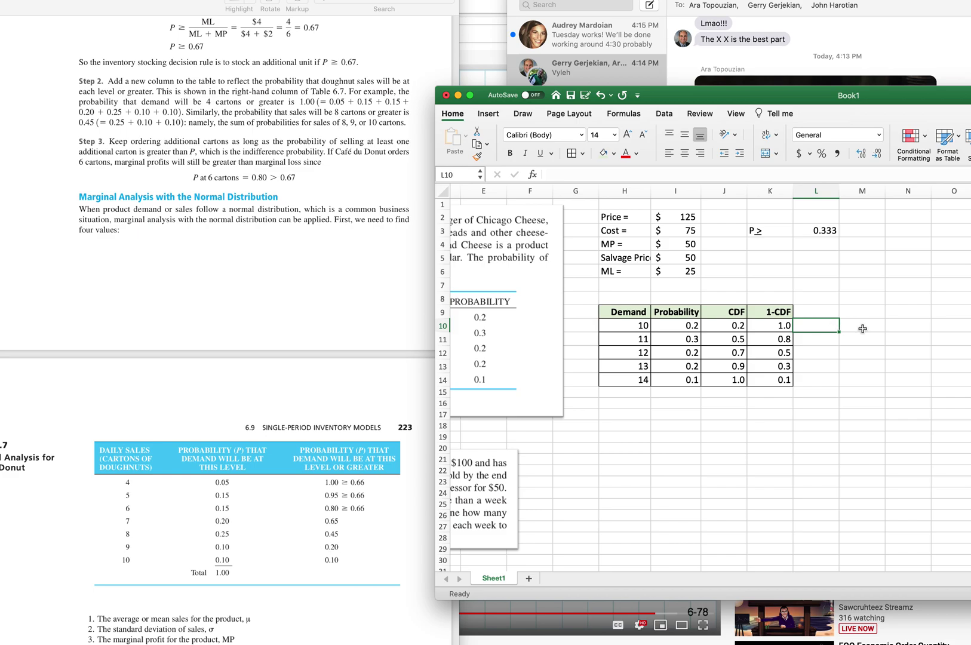
# Label demands 10–12 as '> P' in L10:L12, filling the label down.
pyautogui.press('F2')
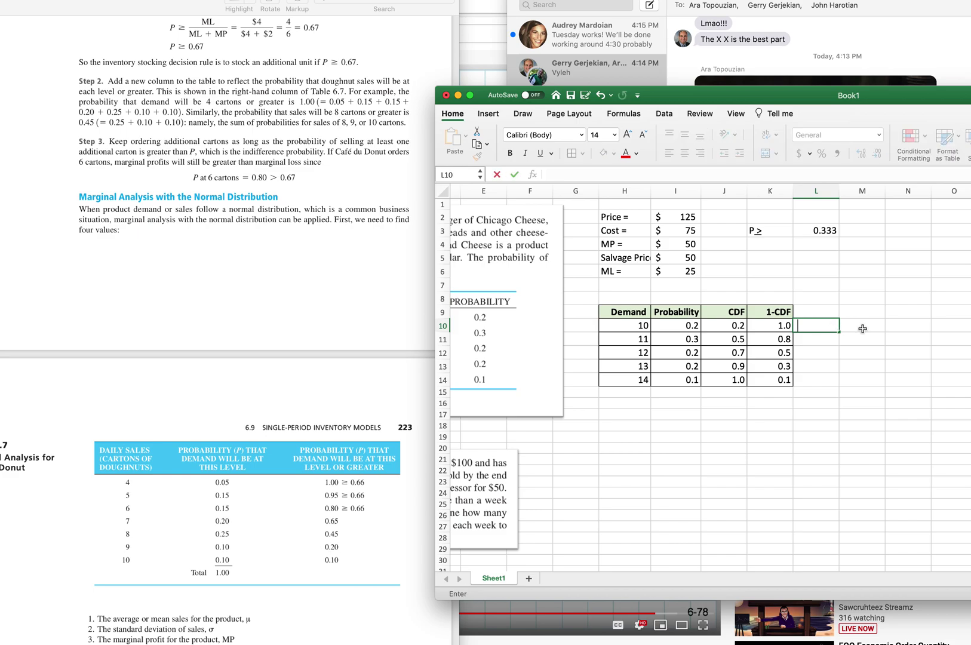
pyautogui.write('> p')
pyautogui.press('BackSpace')
pyautogui.write('P')
pyautogui.click(824, 350)
pyautogui.click(821, 338)
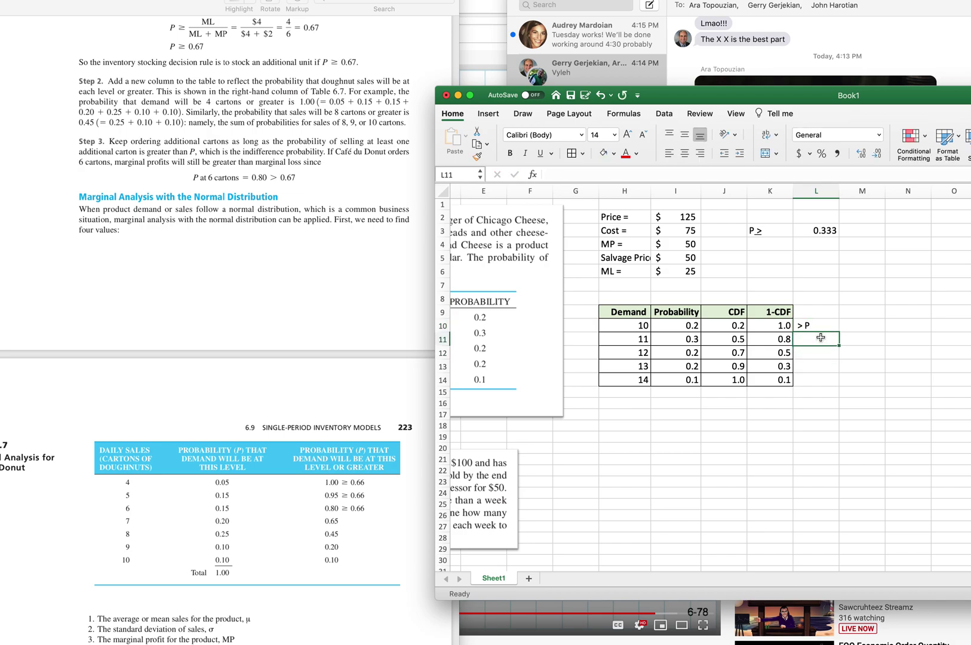
pyautogui.click(822, 323)
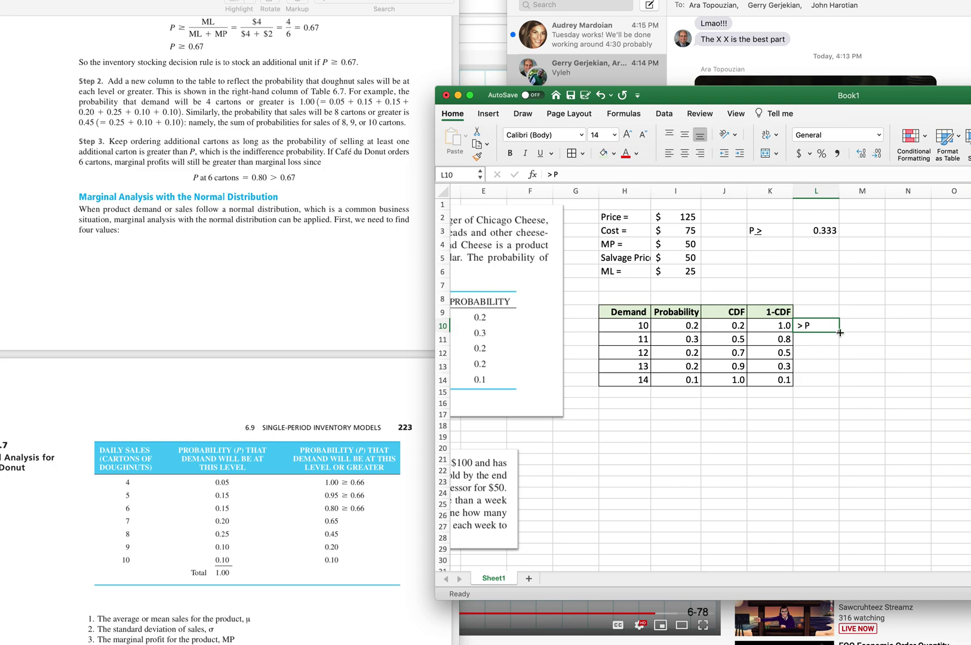
pyautogui.moveTo(839, 332); pyautogui.dragTo(836, 359)
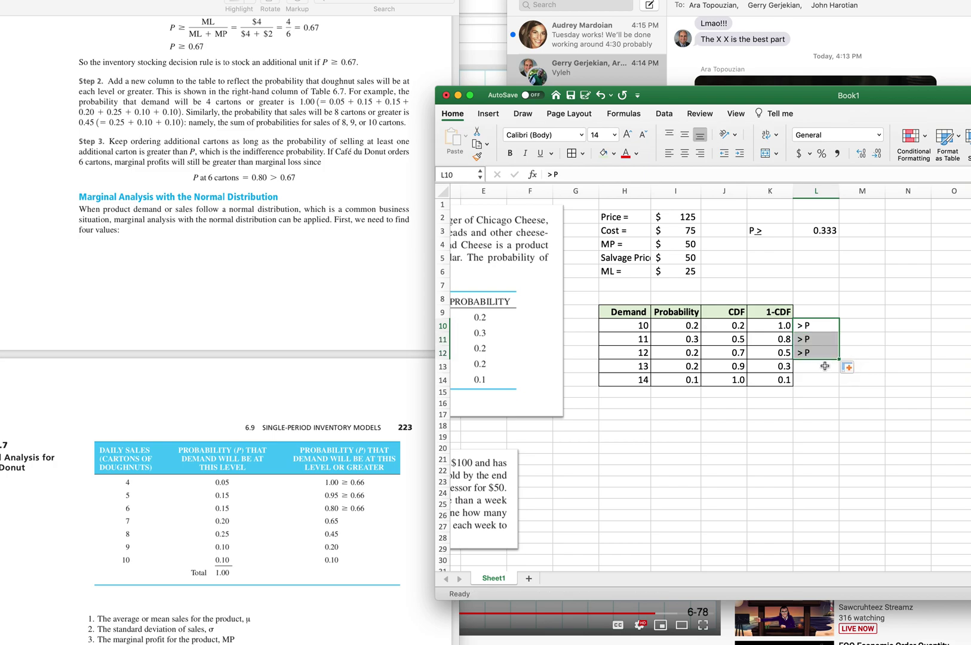
# Label demand 13 as '< P' in L13 and select the demand-12 row H12:L12.
pyautogui.click(825, 366)
pyautogui.write(',P')
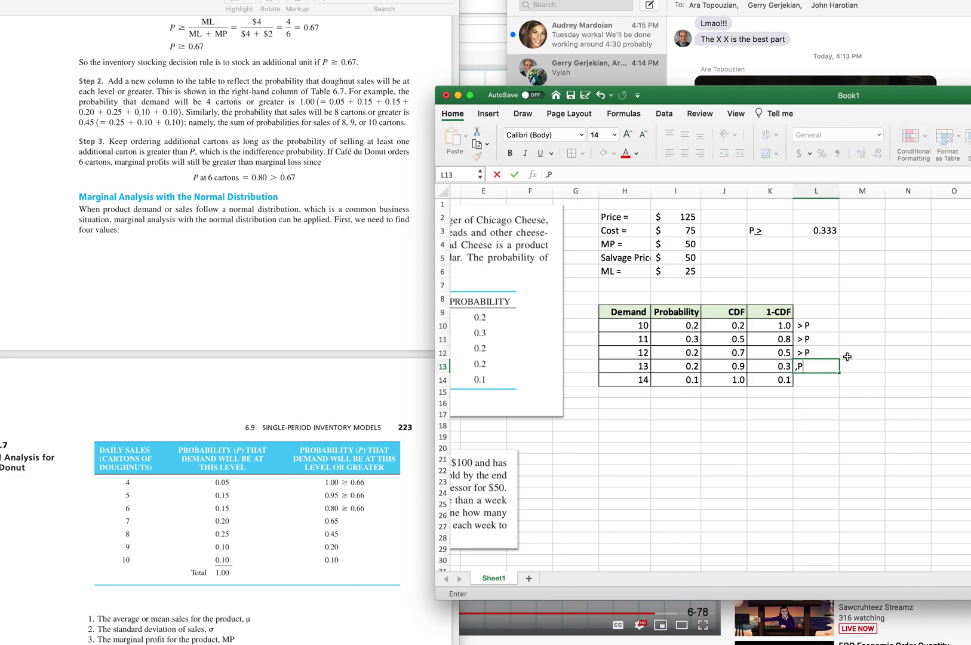
pyautogui.press('BackSpace')
pyautogui.press('BackSpace')
pyautogui.write('<p')
pyautogui.press('BackSpace')
pyautogui.write('P')
pyautogui.click(863, 348)
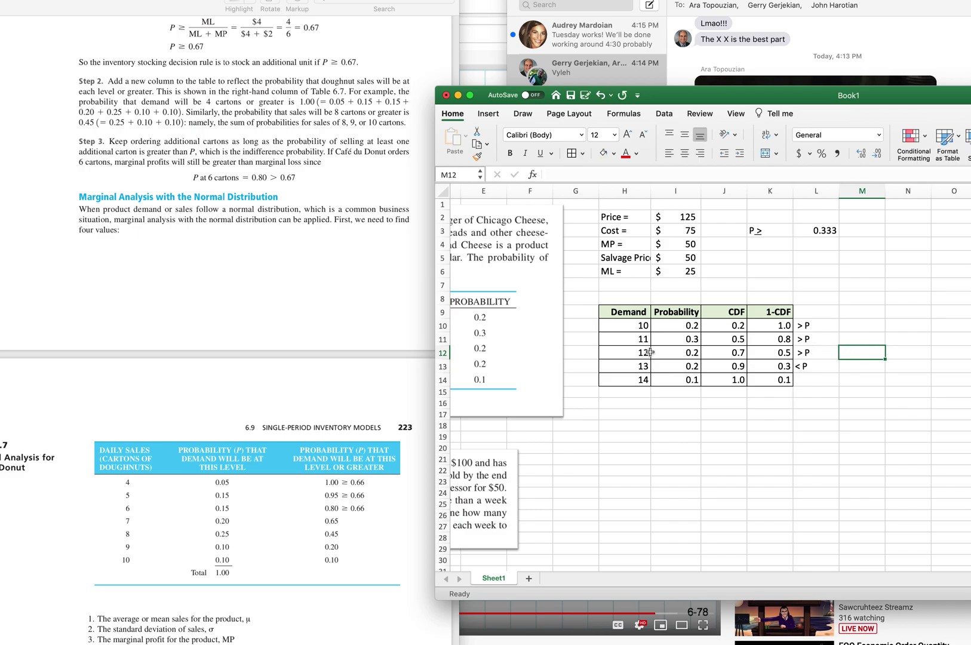
pyautogui.moveTo(632, 354); pyautogui.dragTo(818, 354)
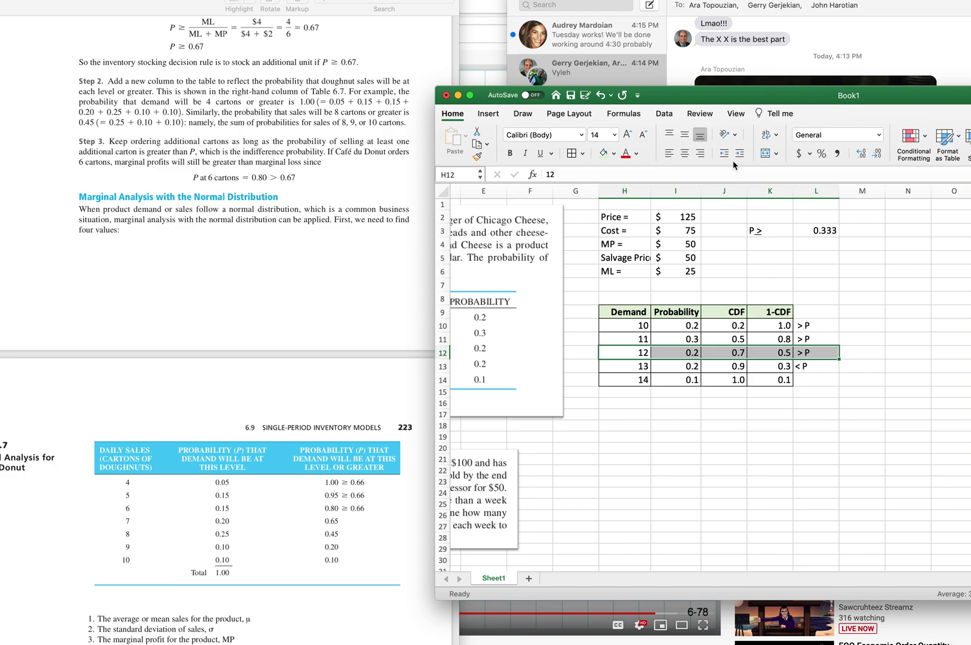
pyautogui.moveTo(803, 100); pyautogui.dragTo(458, 82)
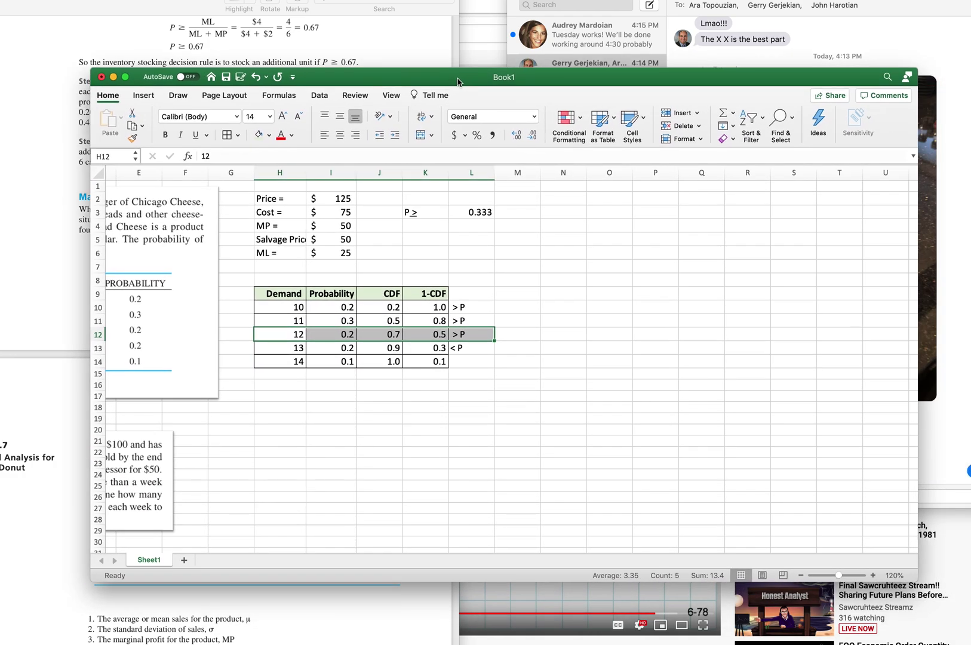
# Fill the demand-12 row H12:L12 with yellow.
pyautogui.click(269, 137)
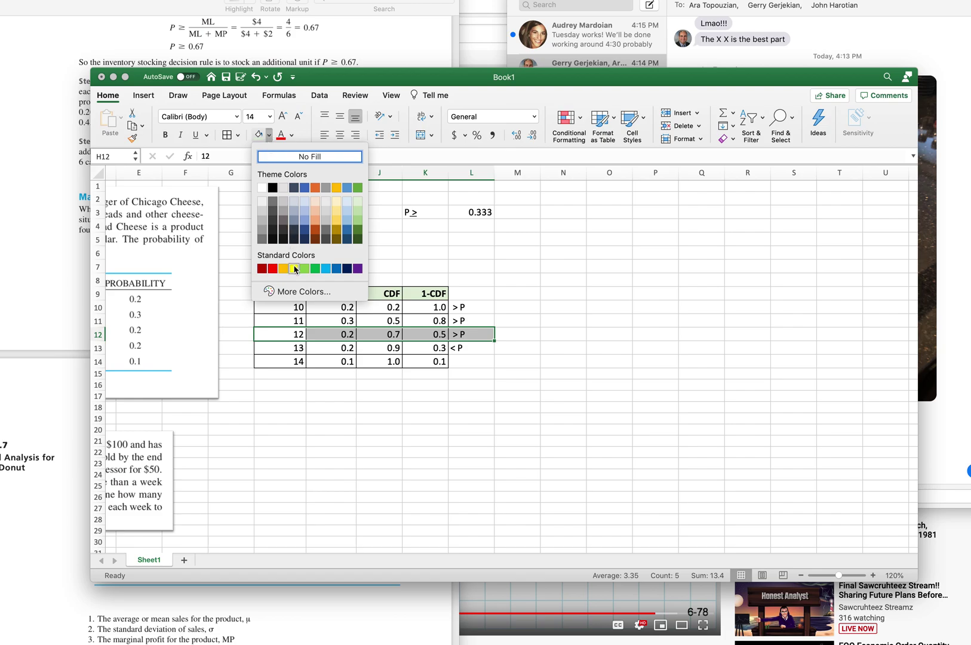
pyautogui.click(294, 269)
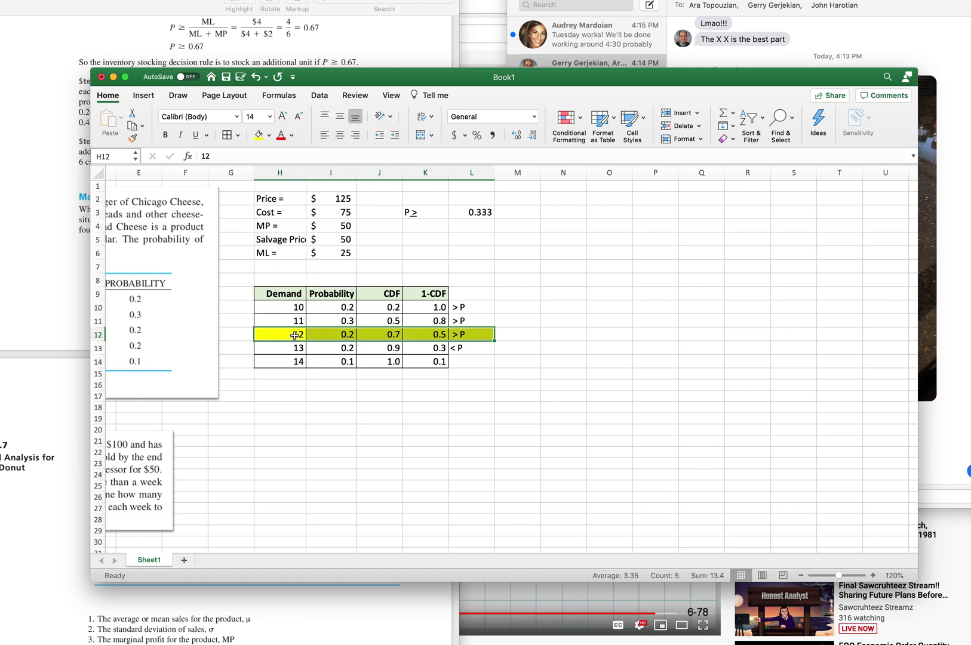
pyautogui.hscroll(-5, 414, 285)
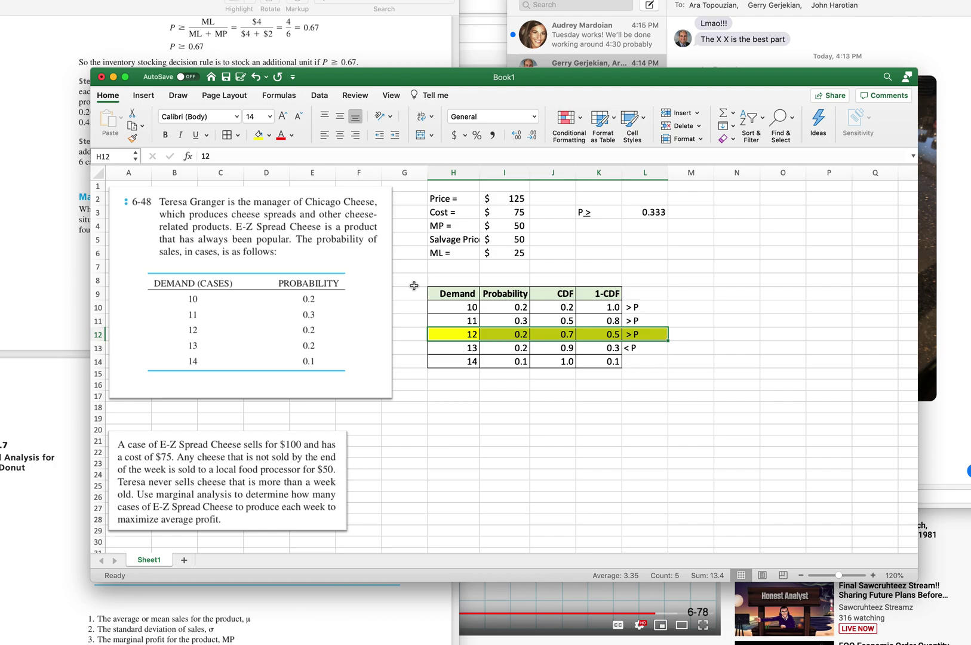
pyautogui.click(722, 399)
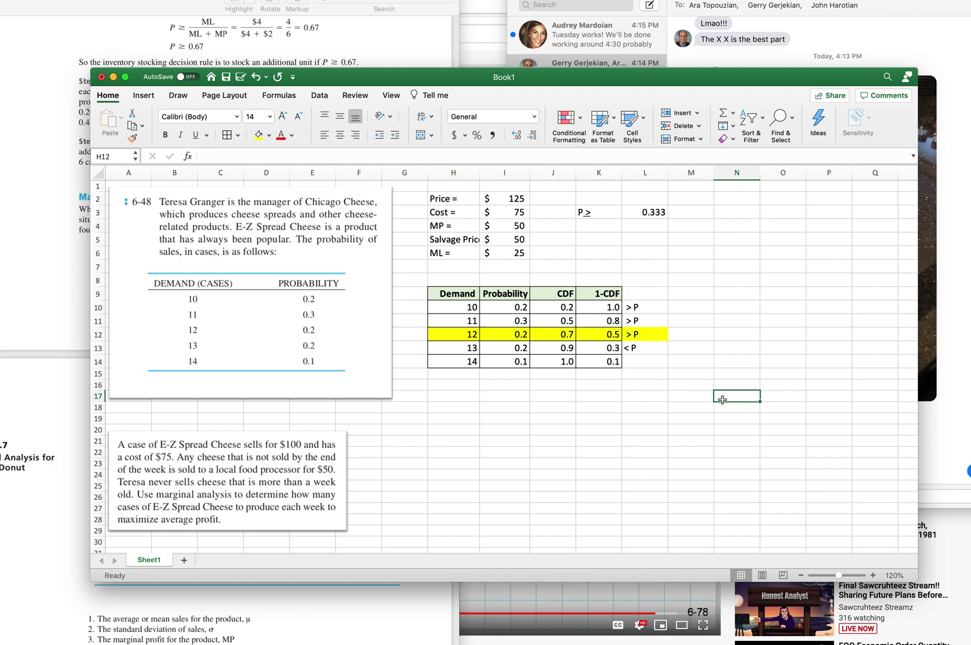
# Apply All Borders to L10:L14 and enter '< P' in L14.
pyautogui.moveTo(645, 306); pyautogui.dragTo(648, 362)
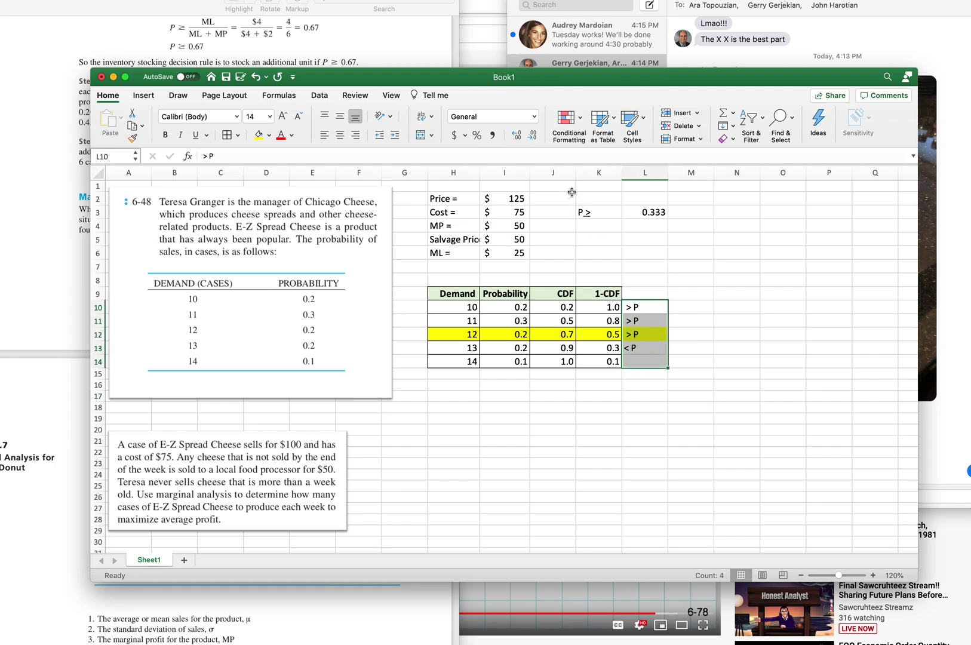
pyautogui.click(228, 135)
pyautogui.click(636, 450)
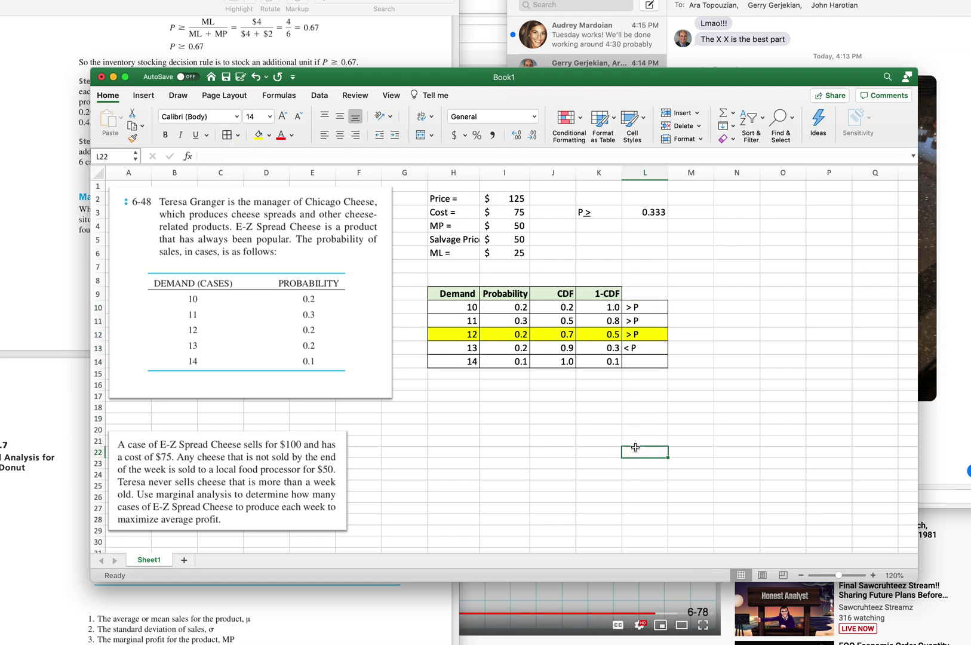
pyautogui.click(646, 359)
pyautogui.write('<')
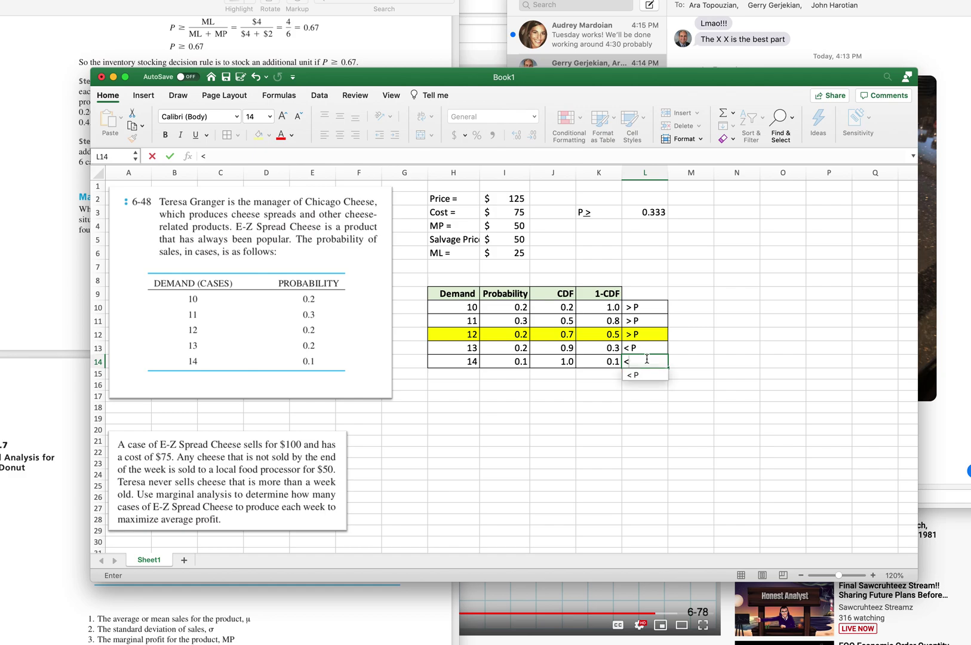
pyautogui.write(' P')
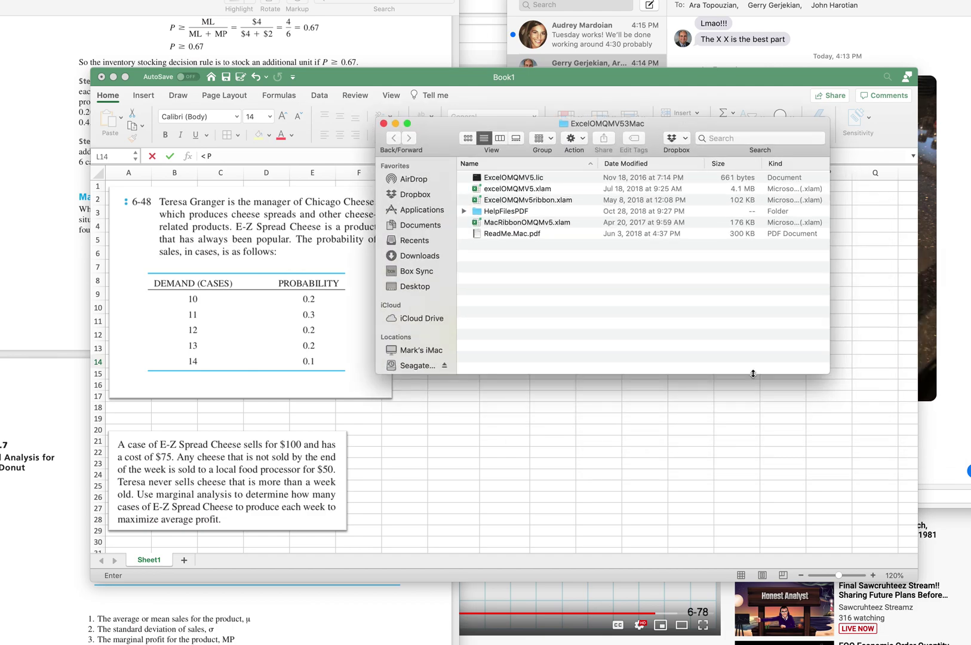
# Open excelOMQMV5.xlam with macros enabled and dismiss the Excel QM welcome message.
pyautogui.click(539, 190)
pyautogui.doubleClick(538, 189)
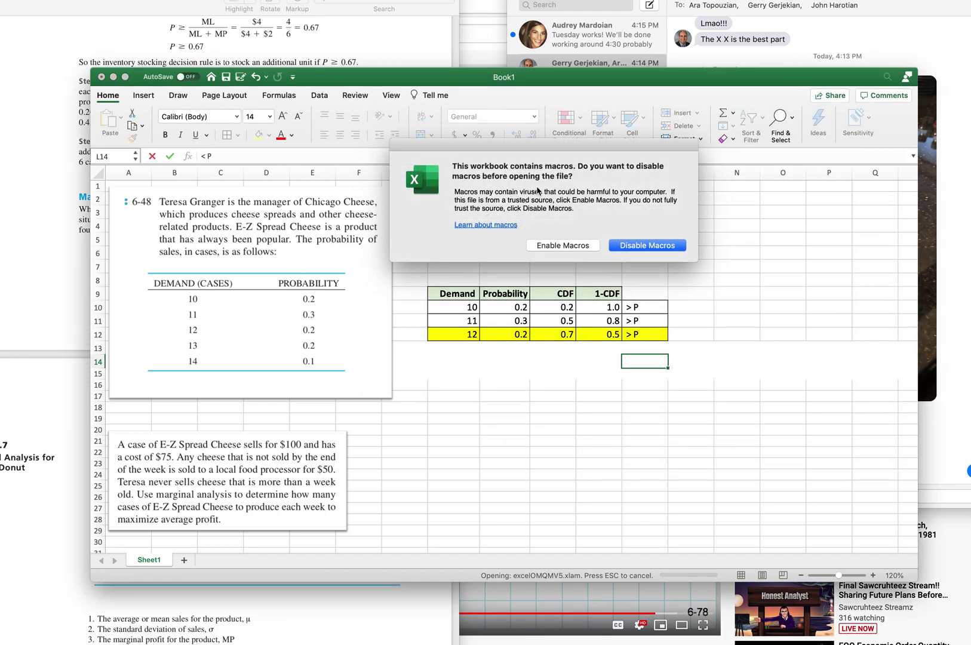
pyautogui.click(584, 245)
pyautogui.click(579, 246)
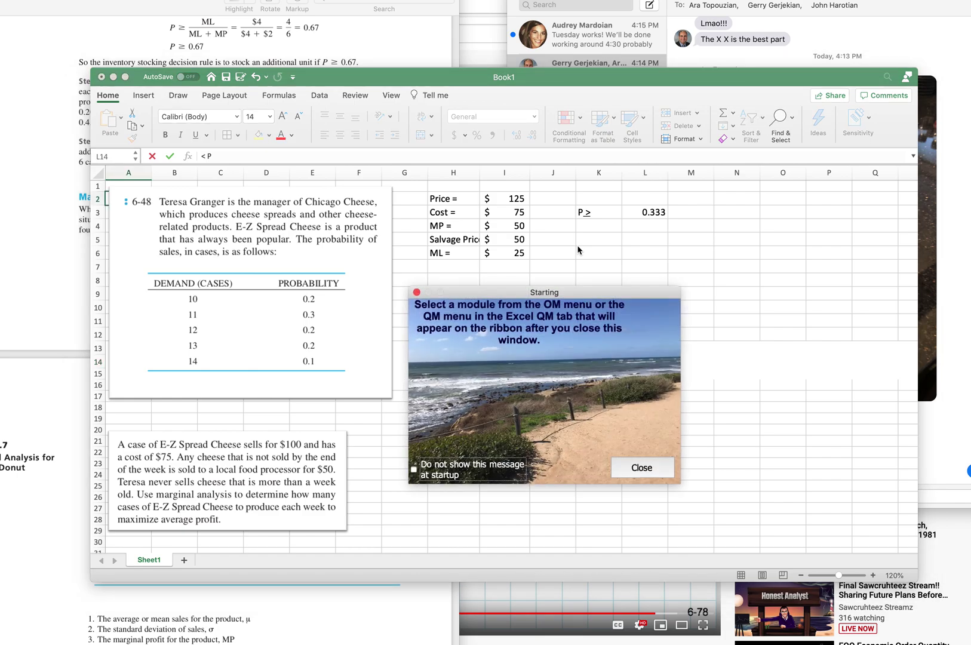
pyautogui.click(644, 472)
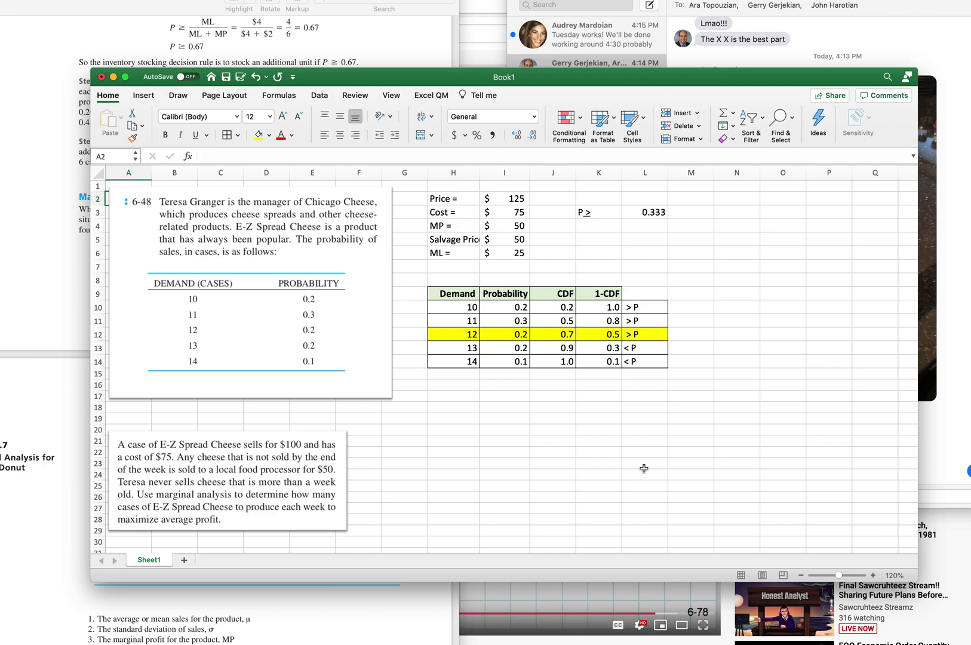
# Create an Excel QM Single Period Inventory (Discrete) sheet with 5 demand levels named Cases.
pyautogui.click(430, 96)
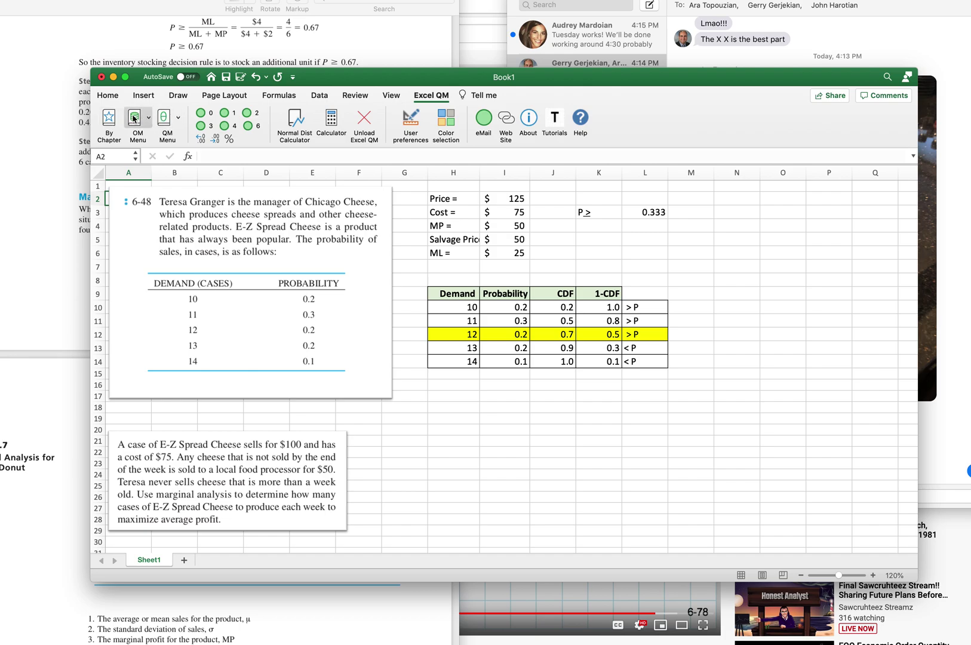
pyautogui.click(112, 119)
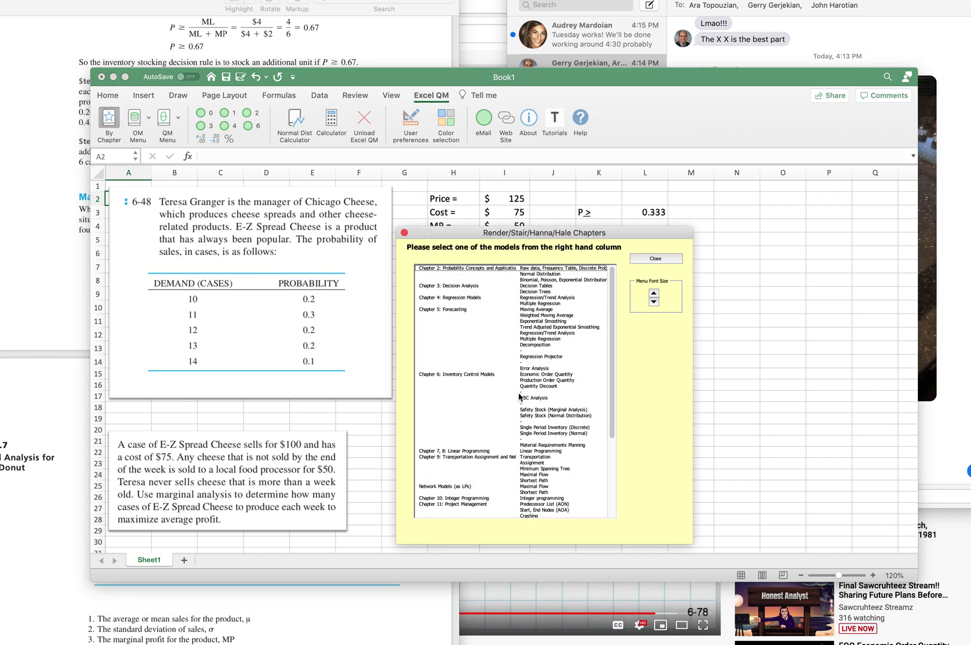
pyautogui.click(568, 428)
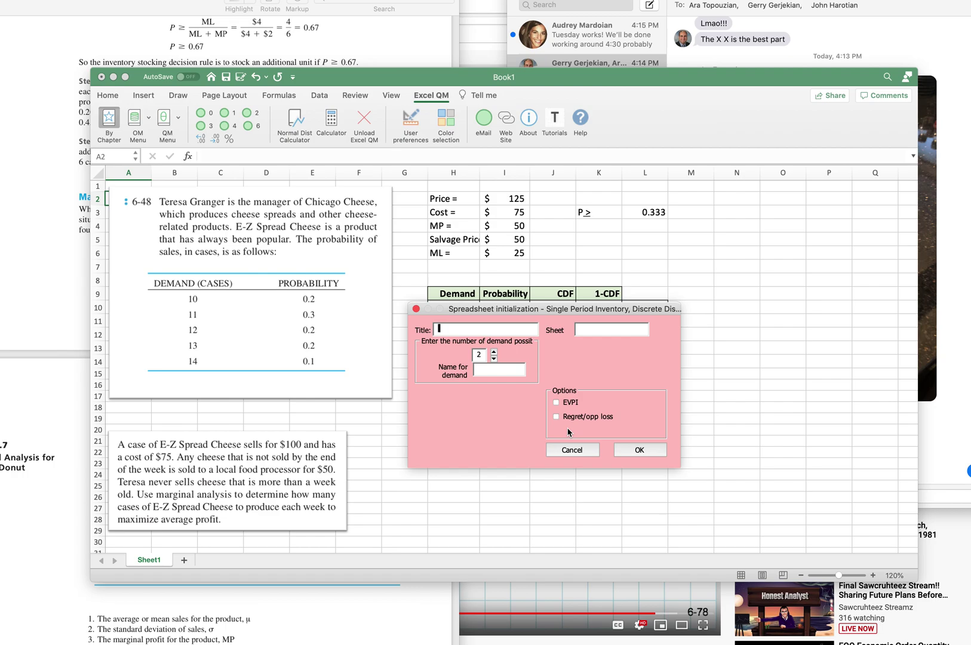
pyautogui.write('6-48')
pyautogui.click(610, 330)
pyautogui.write('6-')
pyautogui.click(495, 353)
pyautogui.press('Tab')
pyautogui.click(496, 372)
pyautogui.write('Cases')
pyautogui.click(641, 452)
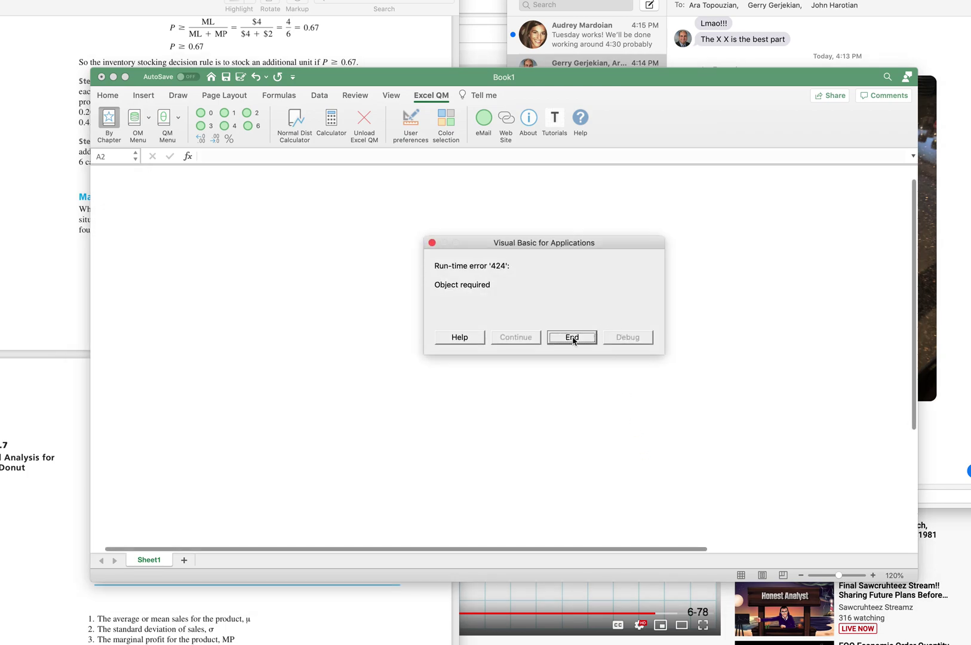
pyautogui.click(573, 336)
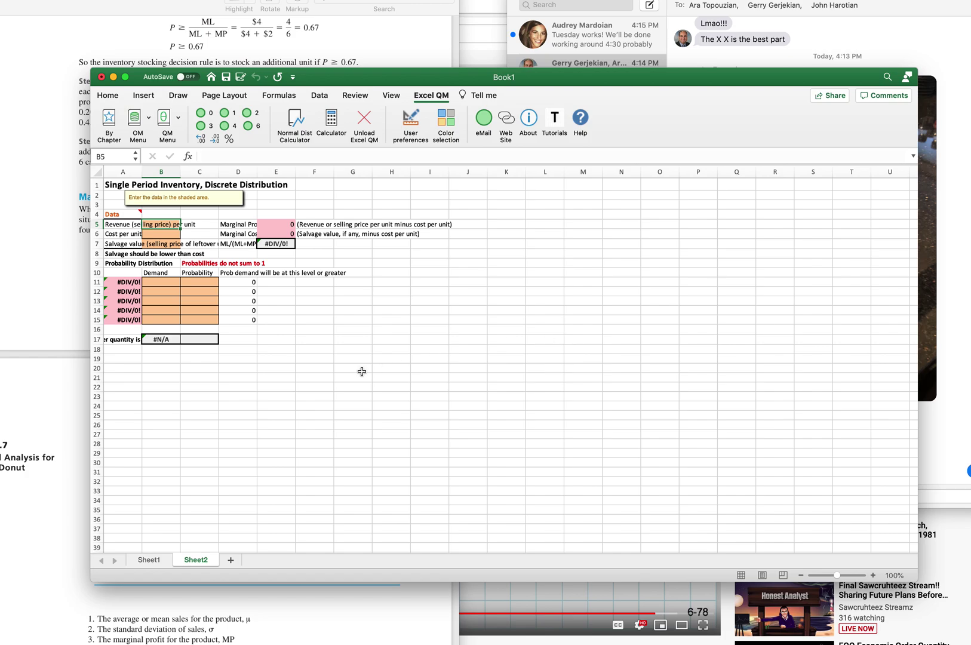
# Rename Sheet2 to '6-48 QM' and Sheet1 to '6-48 Excel'.
pyautogui.scroll(-2, 239, 310)
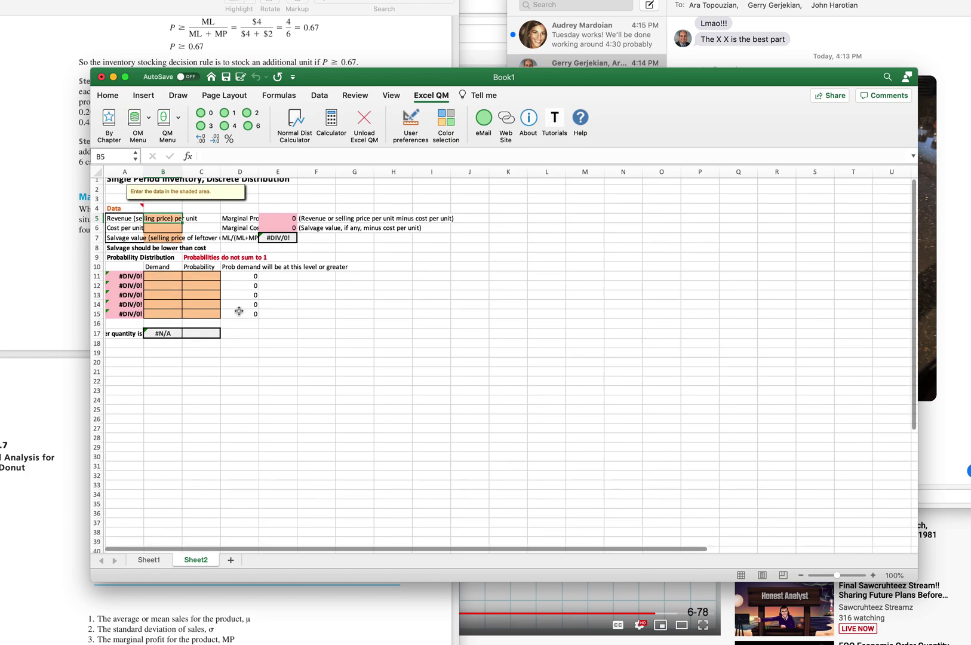
pyautogui.scroll(2, 239, 311)
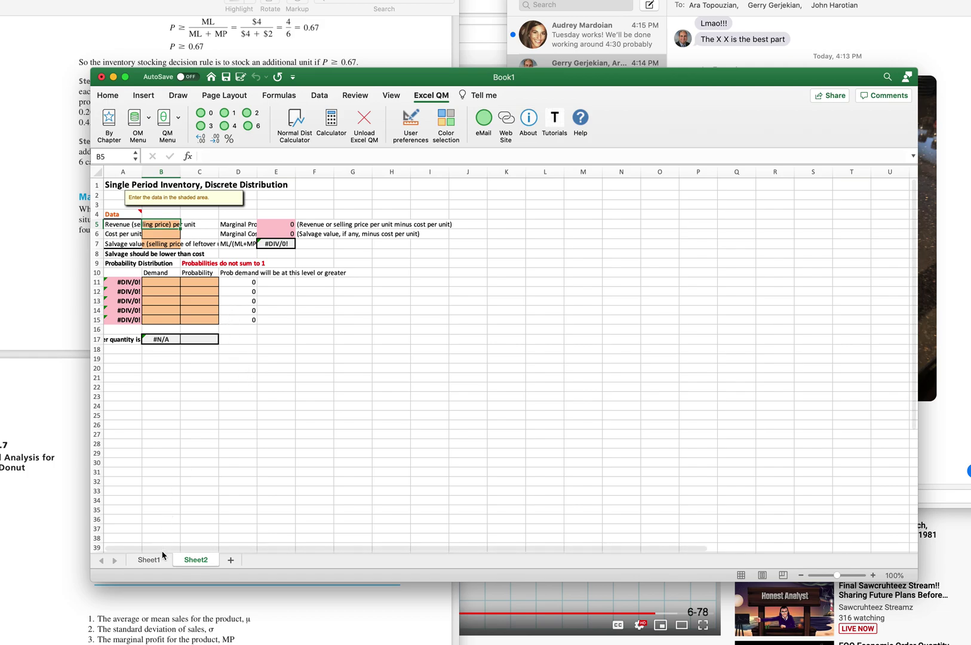
pyautogui.doubleClick(193, 560)
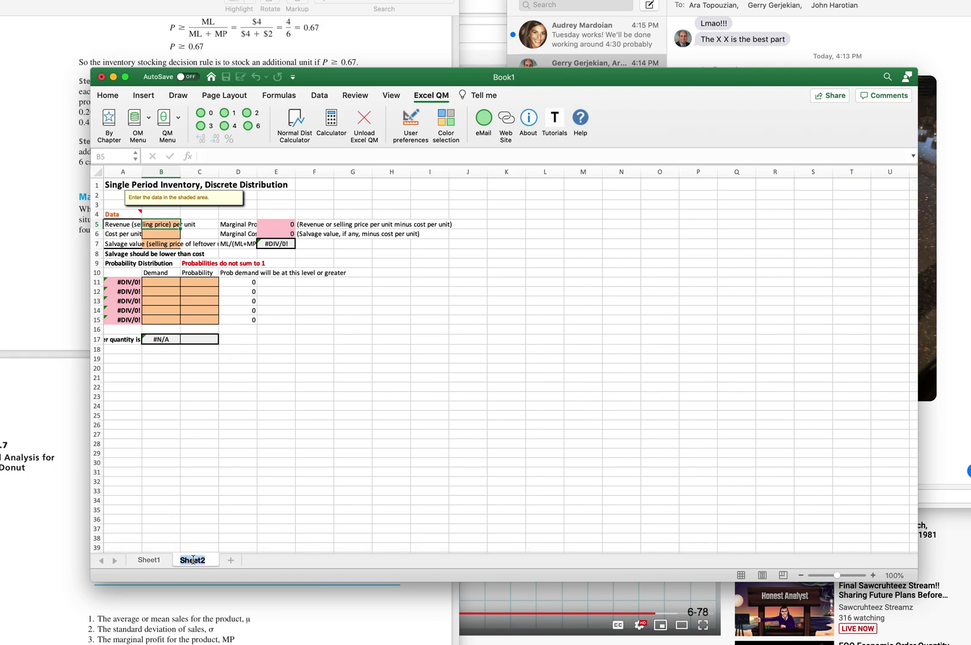
pyautogui.write('6-')
pyautogui.write('44')
pyautogui.write(' QM')
pyautogui.click(151, 560)
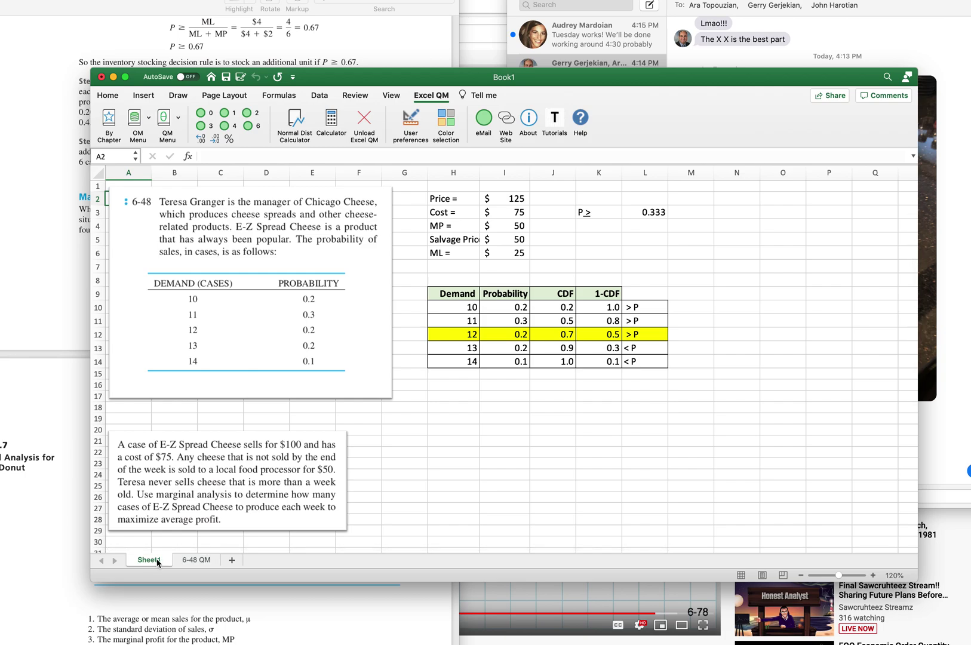
pyautogui.doubleClick(156, 560)
pyautogui.write('6')
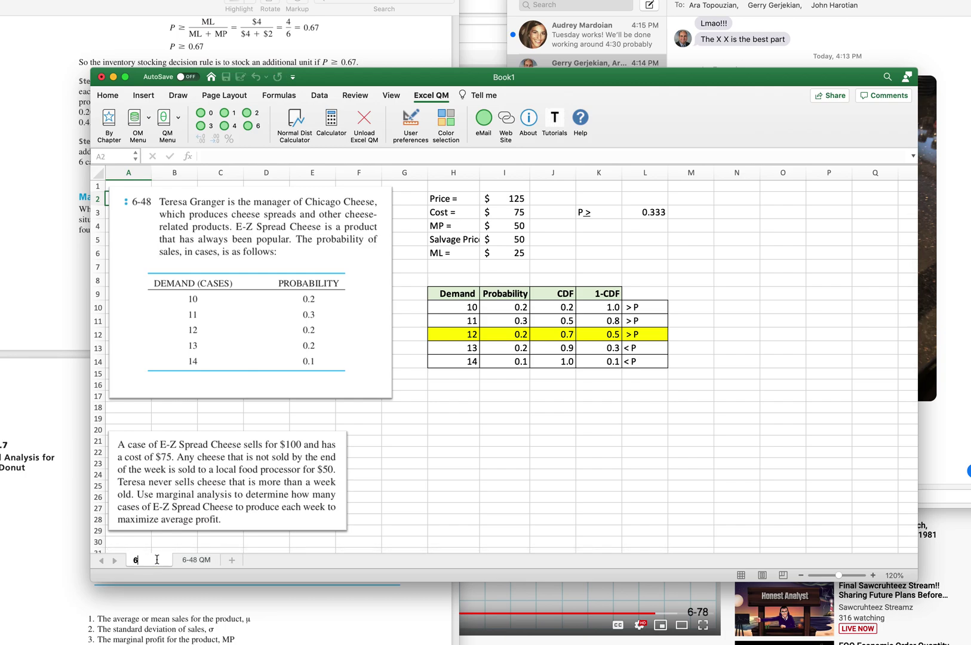
pyautogui.write('-48 Excel')
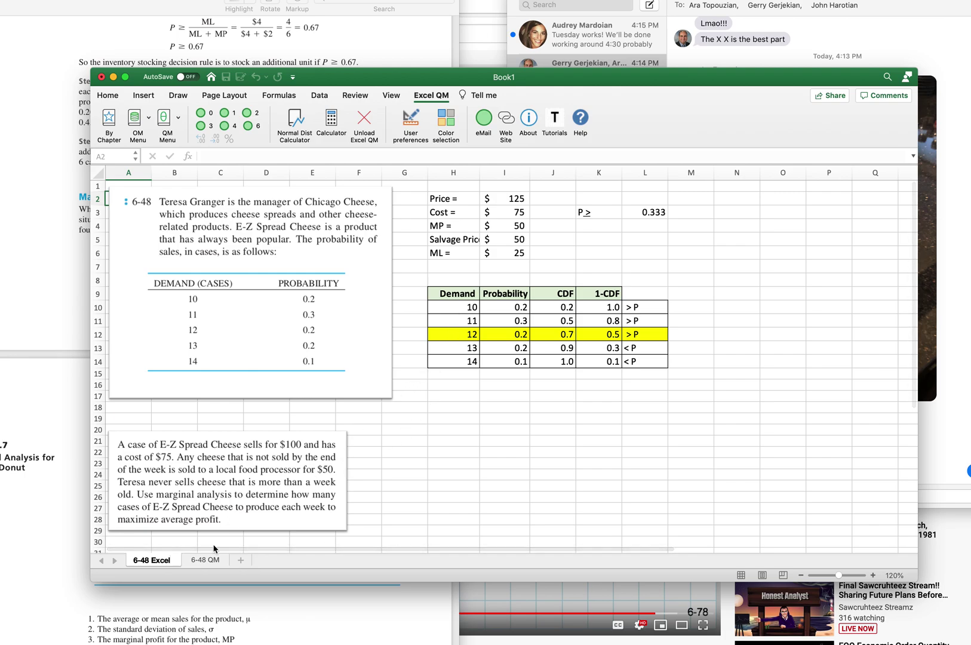
# Enter demands 10, 11, 12, 13 and 14 in B11:B15 on 6-48 QM and autofit column A.
pyautogui.click(204, 560)
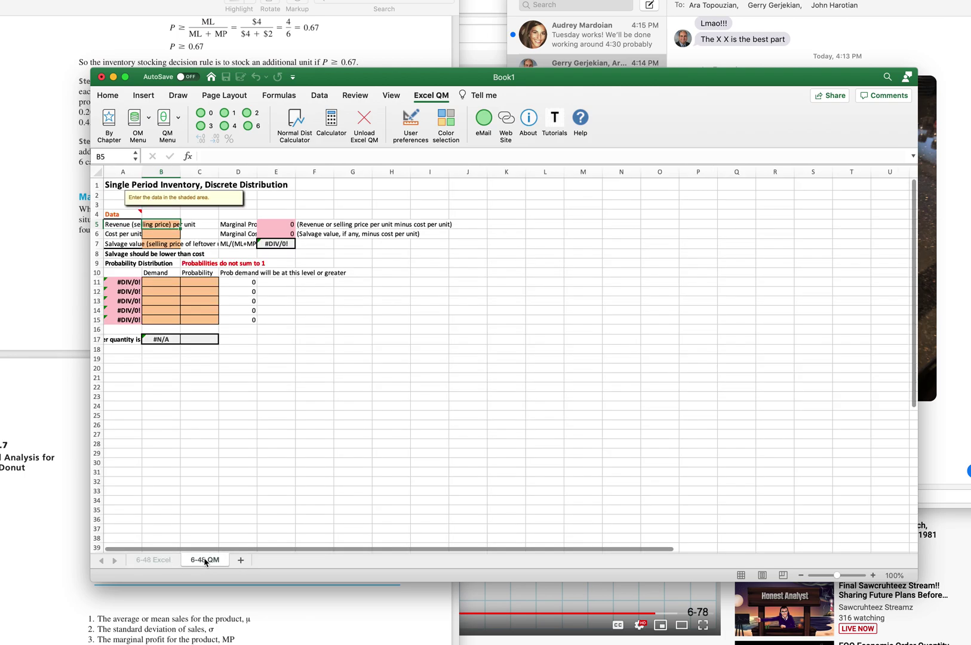
pyautogui.click(162, 282)
pyautogui.write('10')
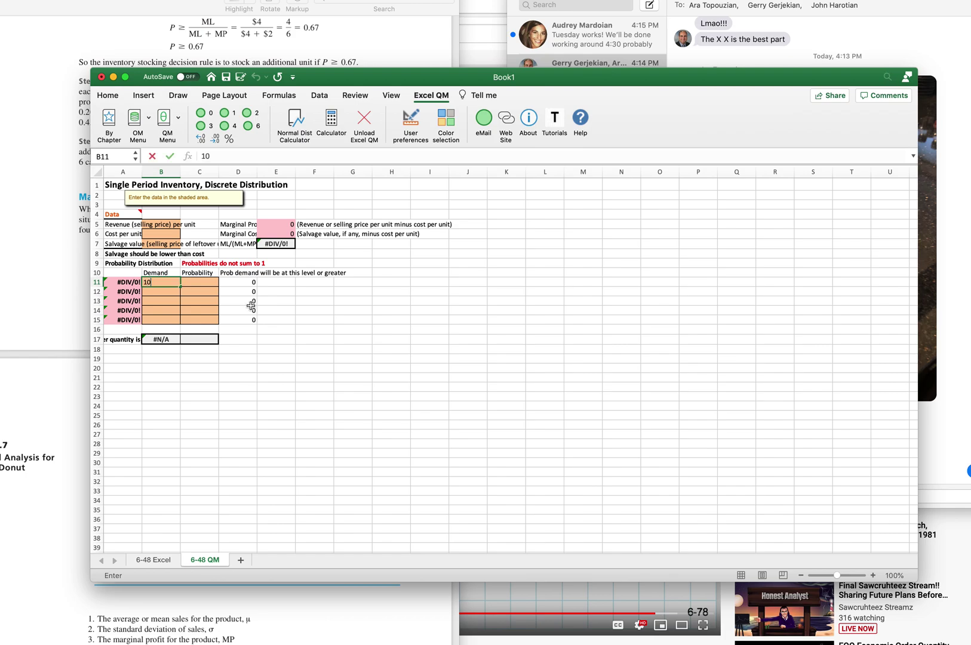
pyautogui.press('Return')
pyautogui.write('11')
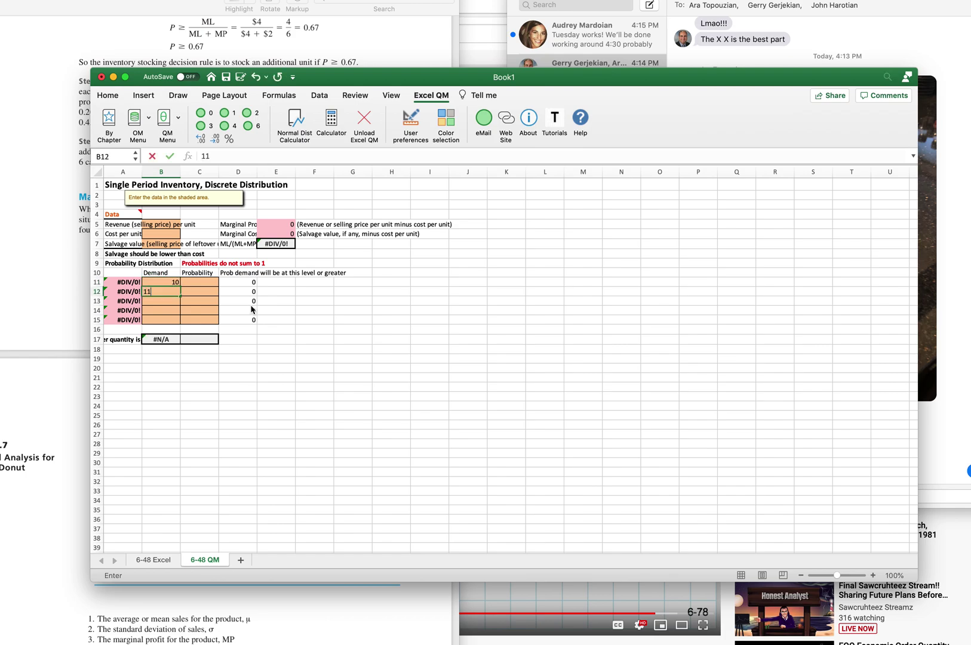
pyautogui.press('Return')
pyautogui.write('12')
pyautogui.press('Return')
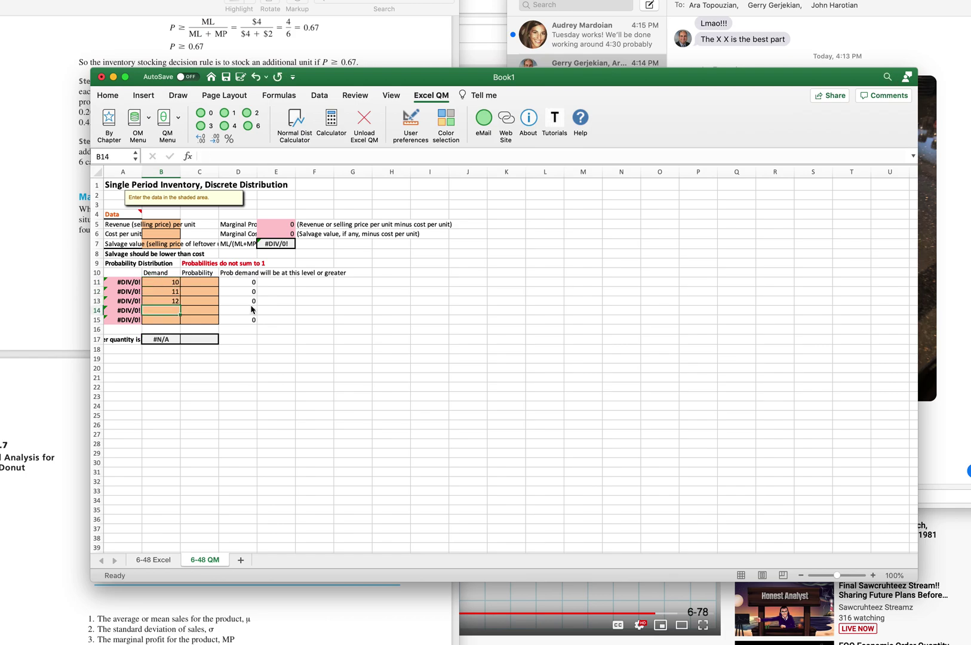
pyautogui.write('13')
pyautogui.press('Return')
pyautogui.write('14')
pyautogui.press('Return')
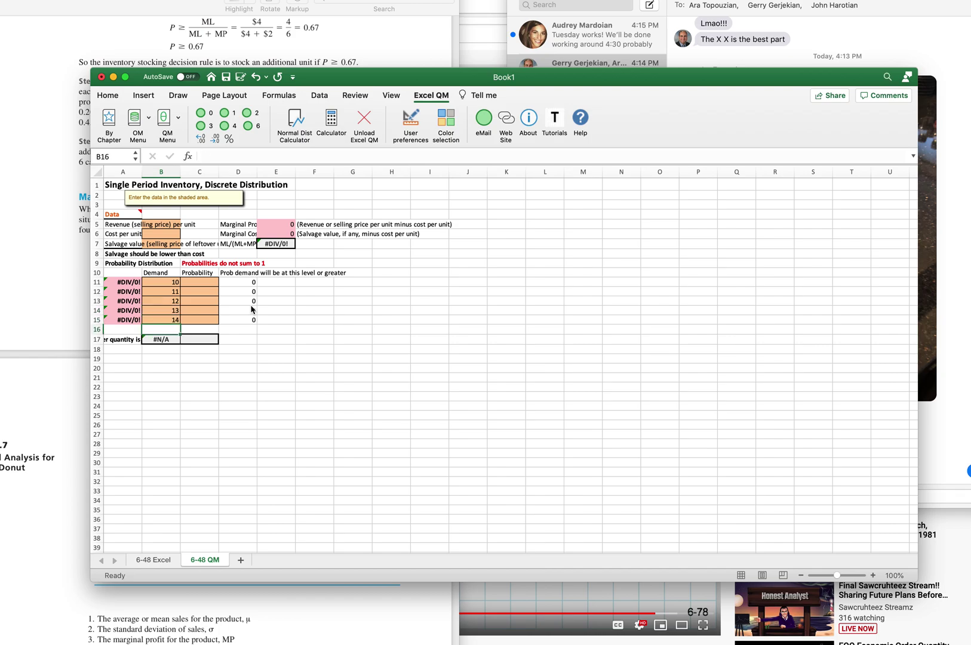
pyautogui.doubleClick(142, 171)
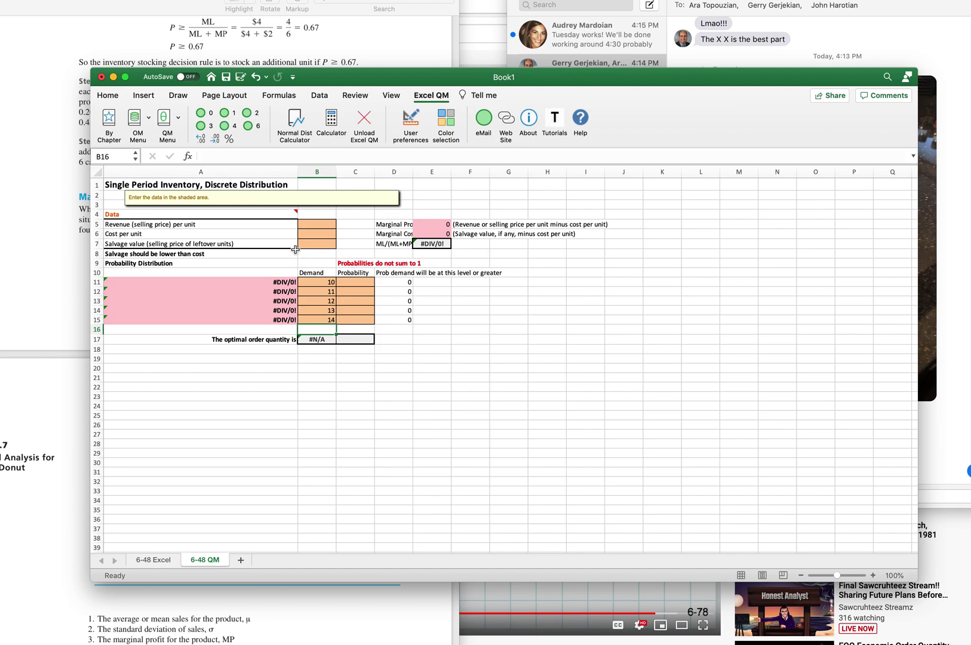
# Enter revenue 125, cost 75 and salvage value 50 in B5:B7.
pyautogui.click(324, 224)
pyautogui.write('125')
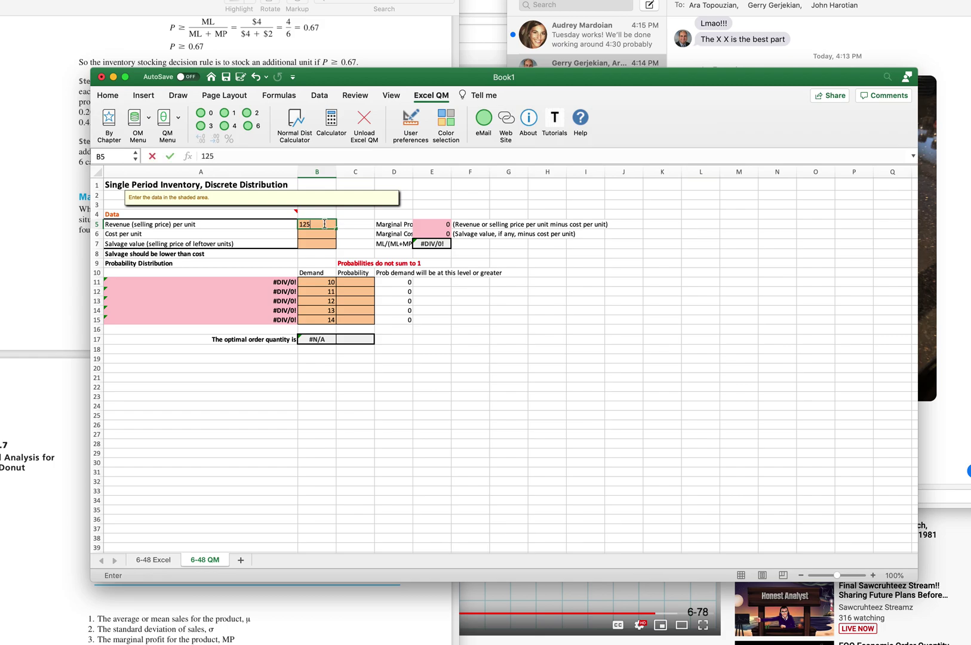
pyautogui.press('Return')
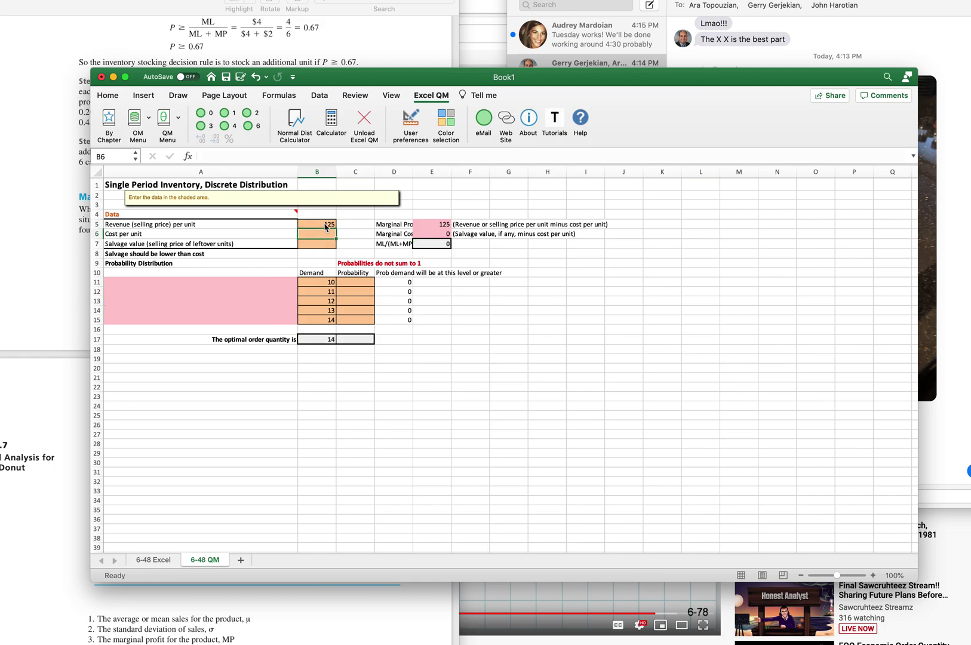
pyautogui.write('75')
pyautogui.press('Return')
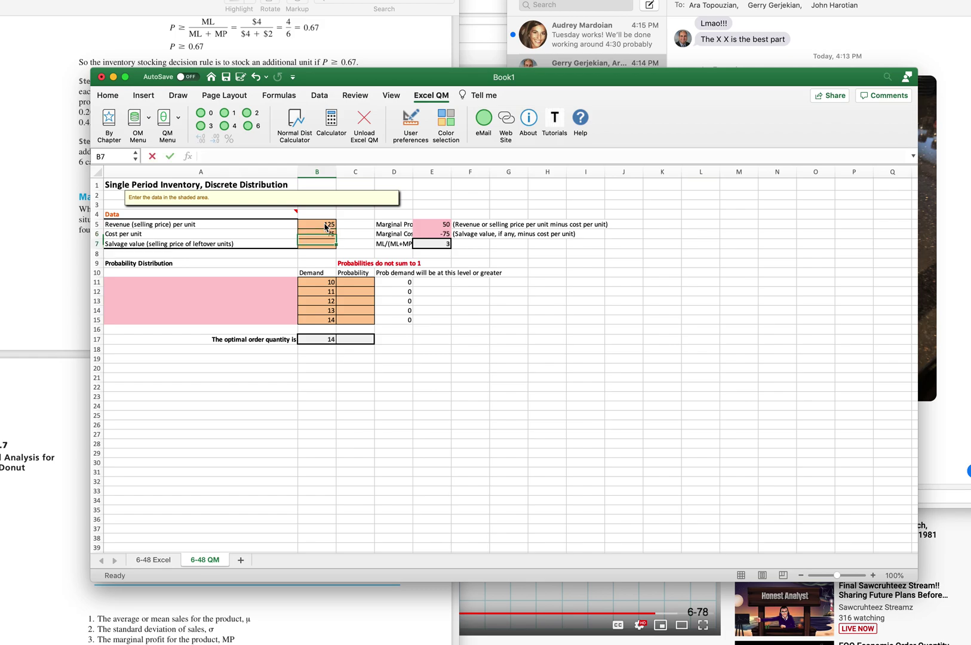
pyautogui.write('50')
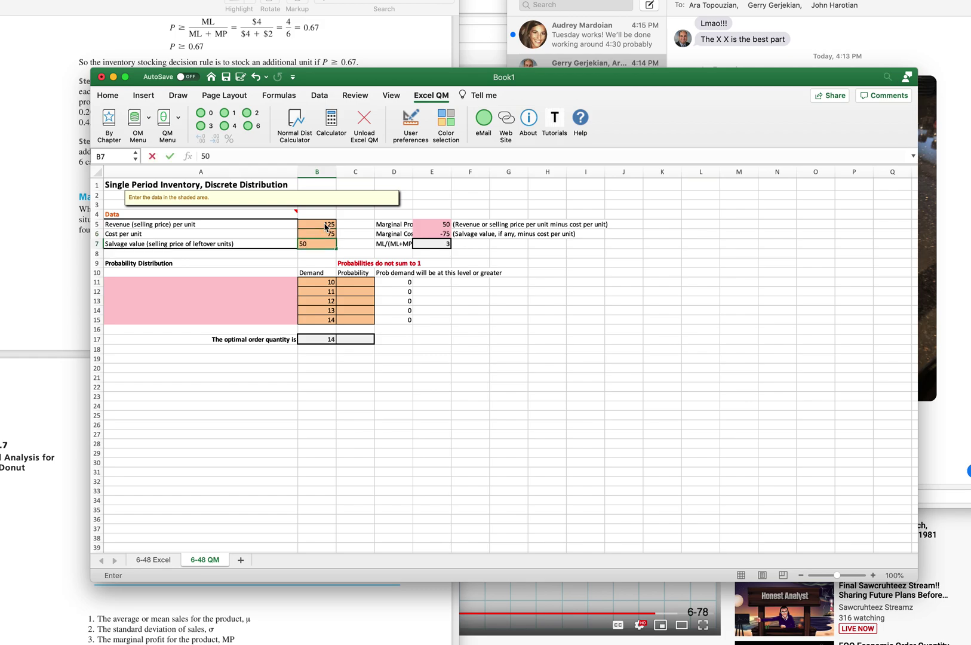
pyautogui.press('Return')
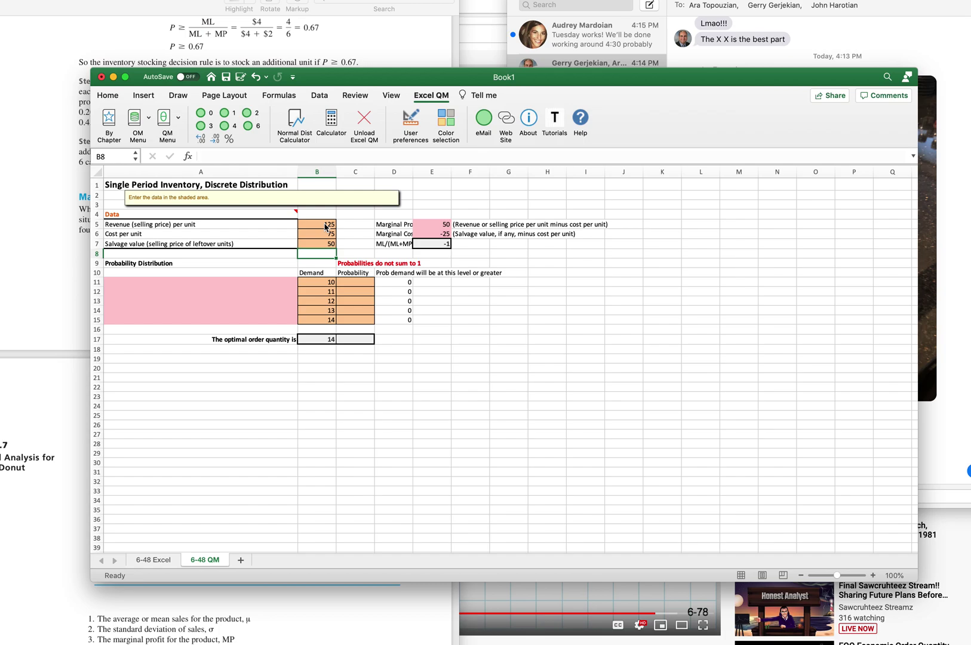
pyautogui.click(363, 282)
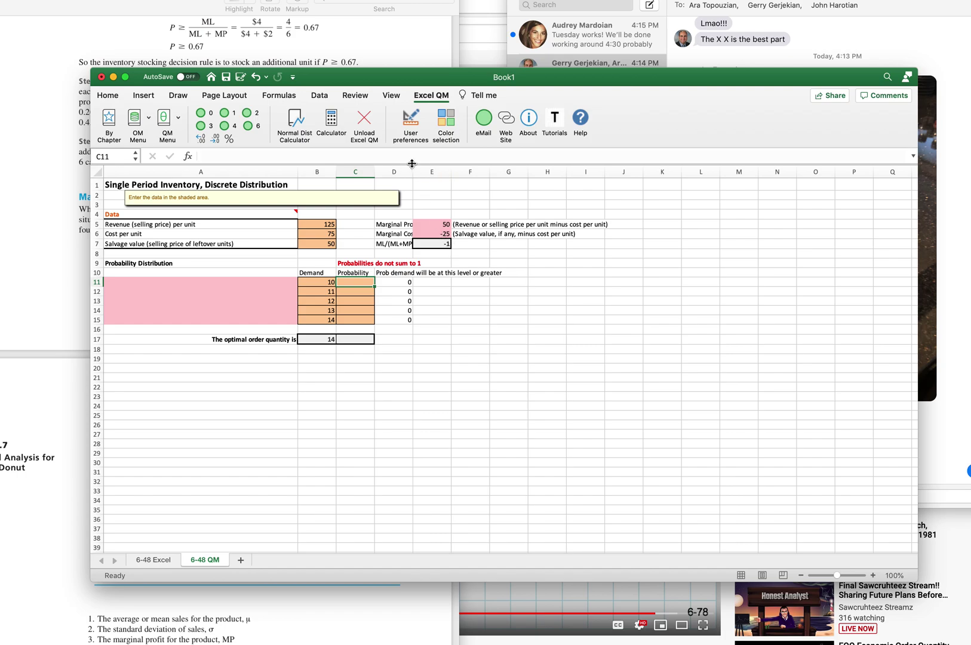
# Fit column D to its labels and change E6 to =ABS(B7-B6) so marginal cost reads 25.
pyautogui.moveTo(412, 172); pyautogui.dragTo(507, 172)
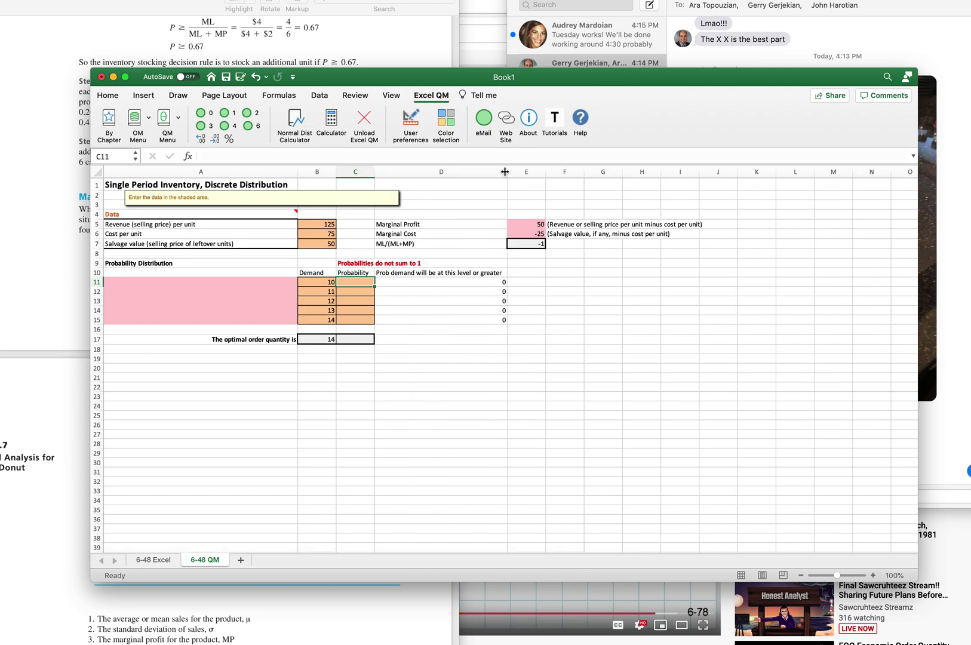
pyautogui.moveTo(505, 172); pyautogui.dragTo(441, 173)
pyautogui.click(469, 233)
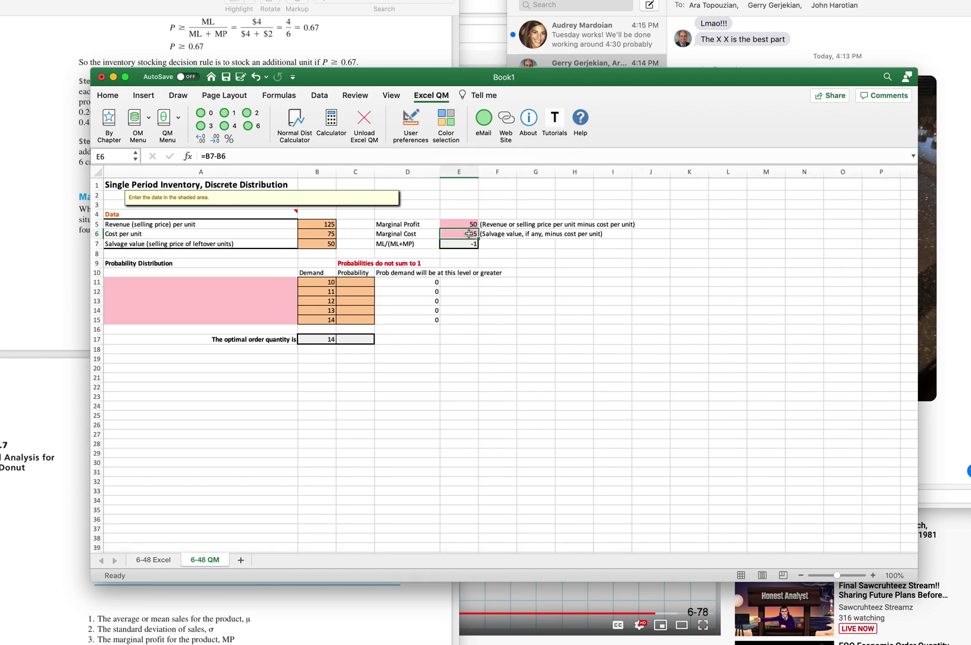
pyautogui.click(208, 156)
pyautogui.write('Abs(B7-B6')
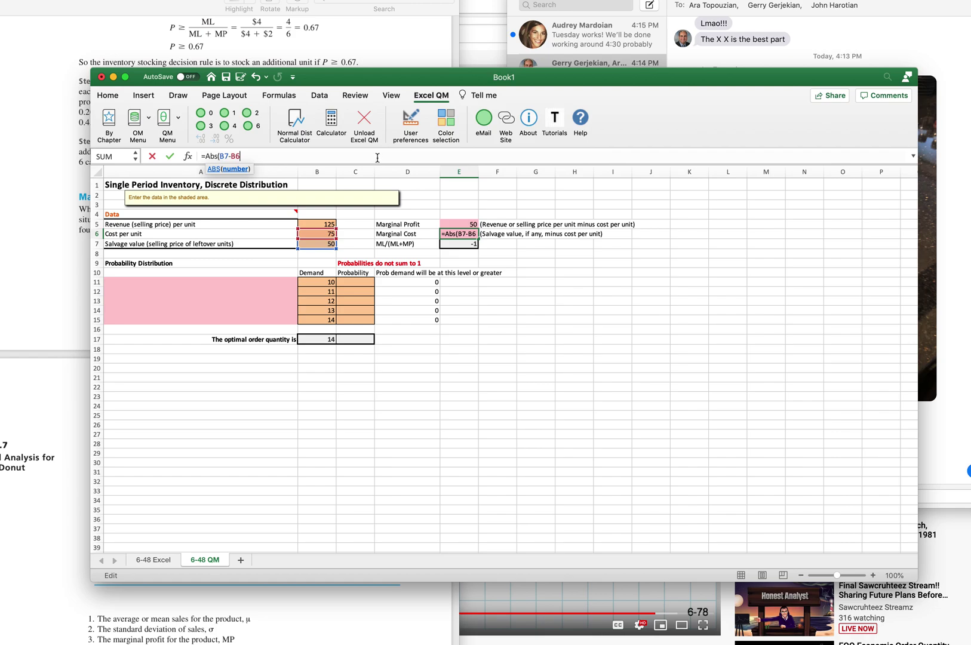
pyautogui.write(')')
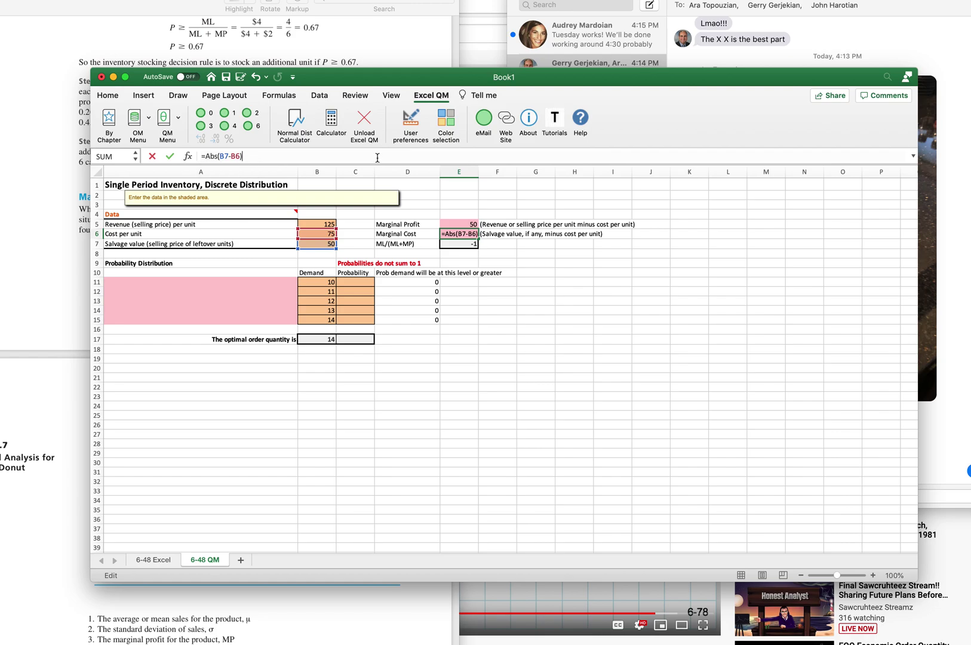
pyautogui.press('Return')
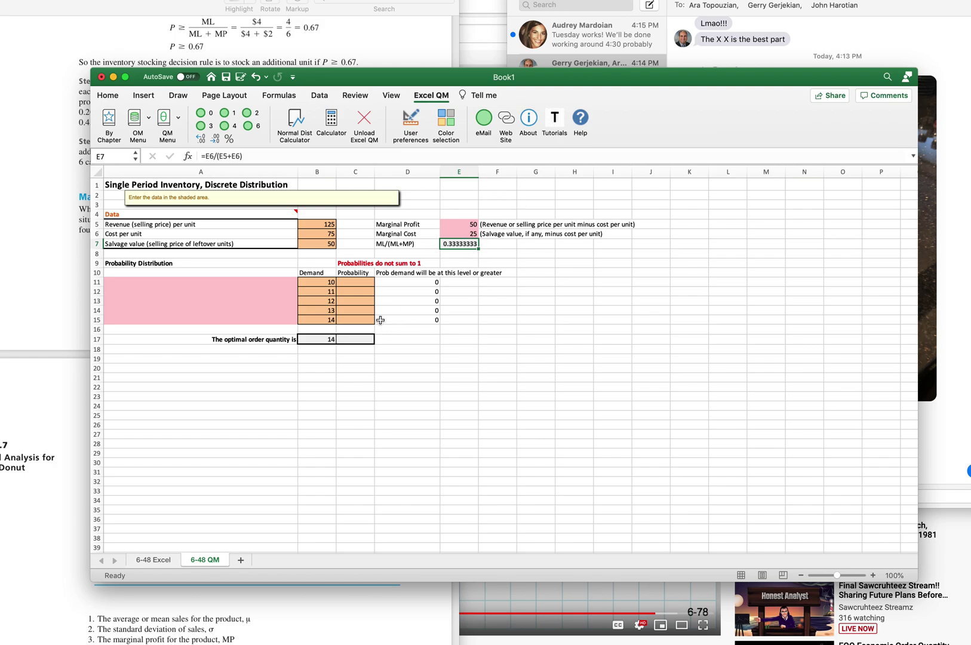
# Check the 6-48 Excel probabilities, then enter 0.2 for demand 10 in C11 on 6-48 QM.
pyautogui.click(358, 283)
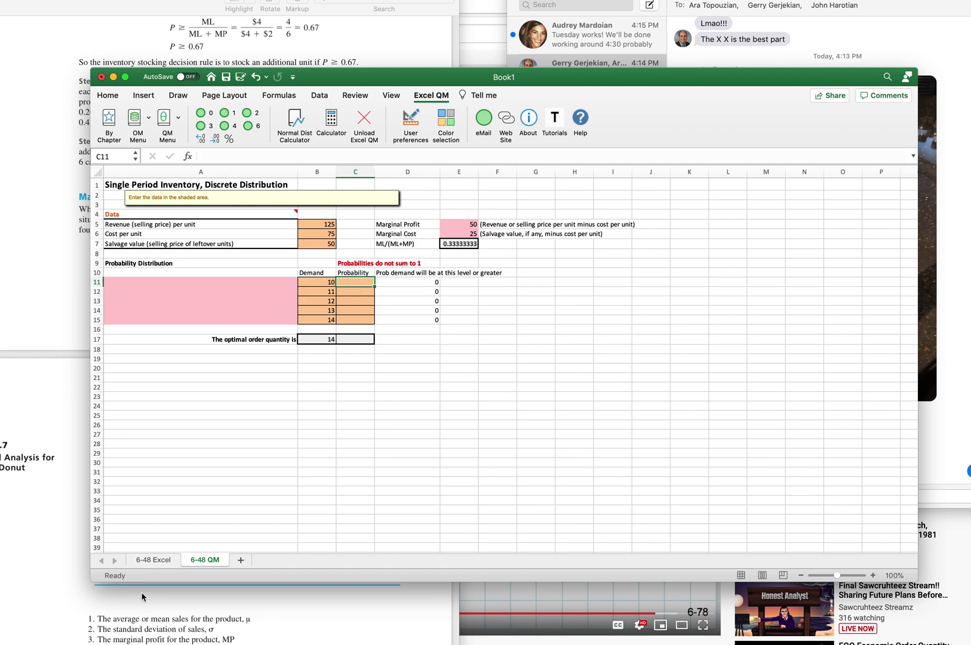
pyautogui.click(162, 560)
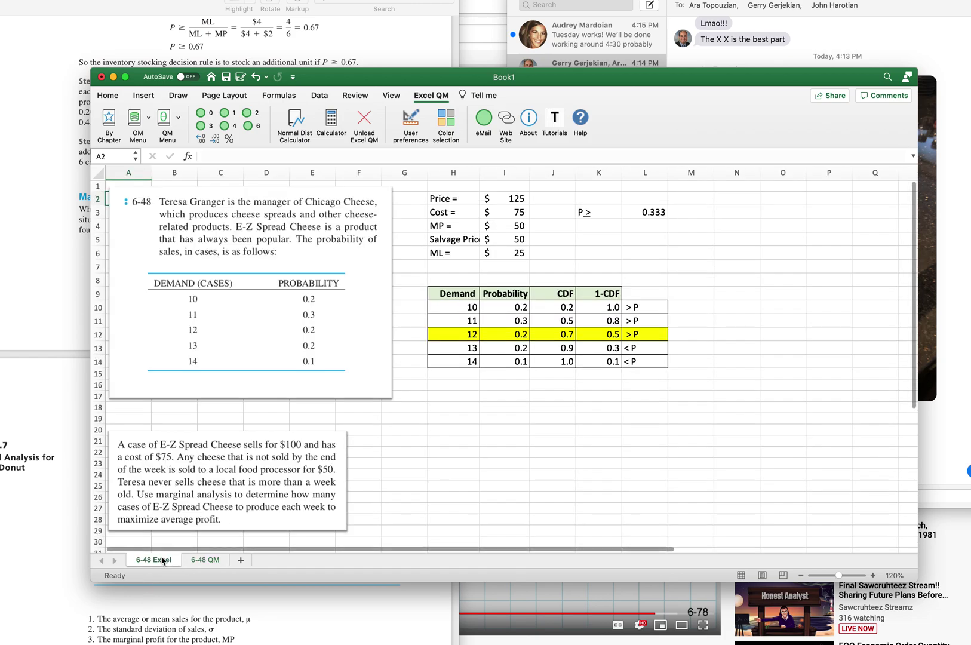
pyautogui.click(199, 561)
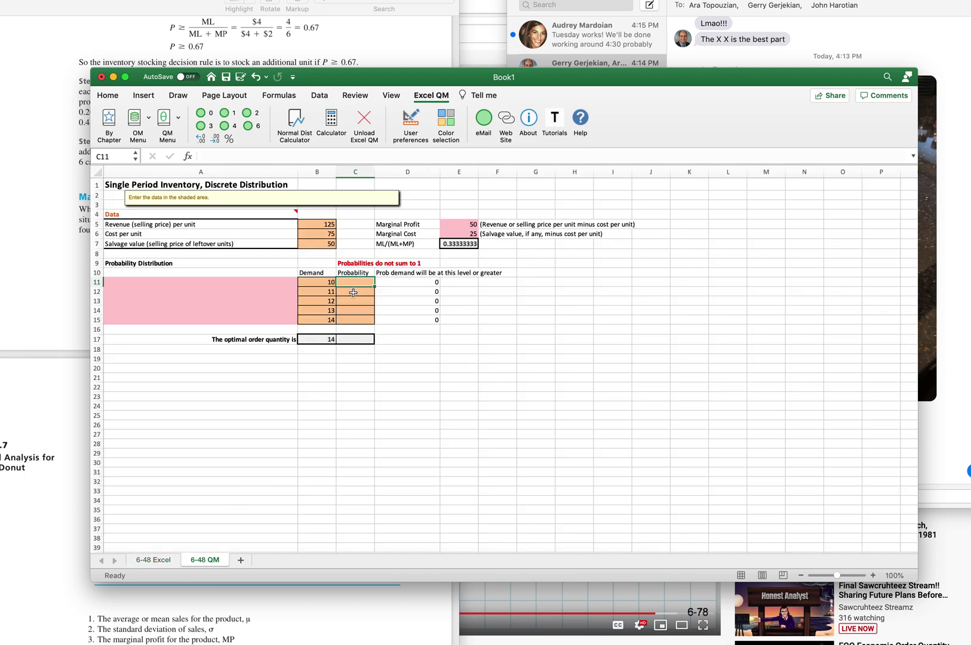
pyautogui.write('.3')
pyautogui.press('Return')
pyautogui.press('Up')
pyautogui.write('.3')
pyautogui.press('BackSpace')
pyautogui.write('2')
pyautogui.press('Return')
# Enter probabilities 0.3, 0.2, 0.2 and 0.1 for demands 11–14 in C12:C15.
pyautogui.write('.3')
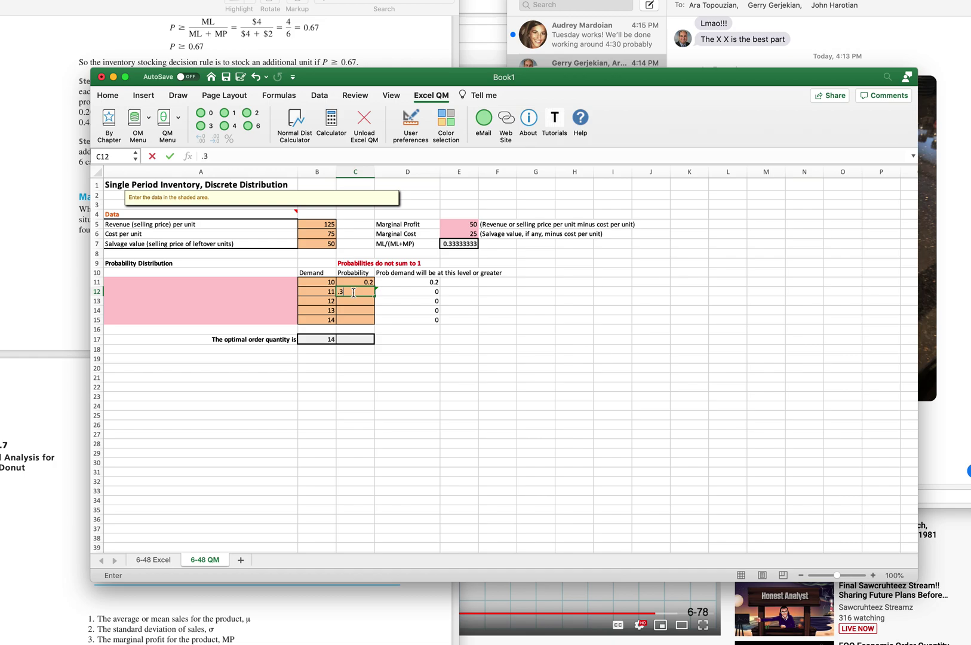
pyautogui.press('Return')
pyautogui.write('.2')
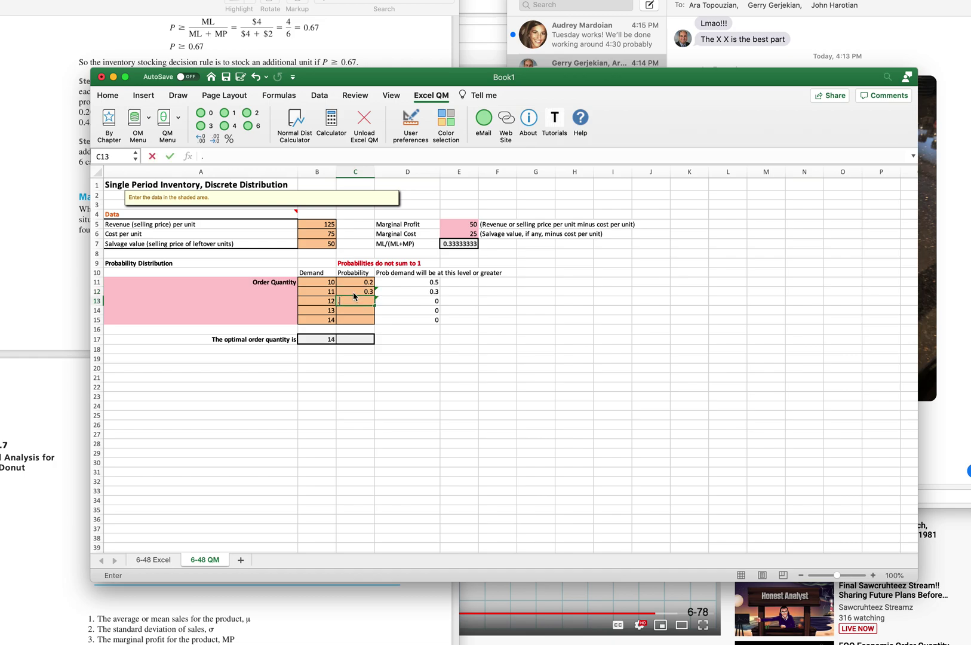
pyautogui.press('Return')
pyautogui.write('.2')
pyautogui.press('Return')
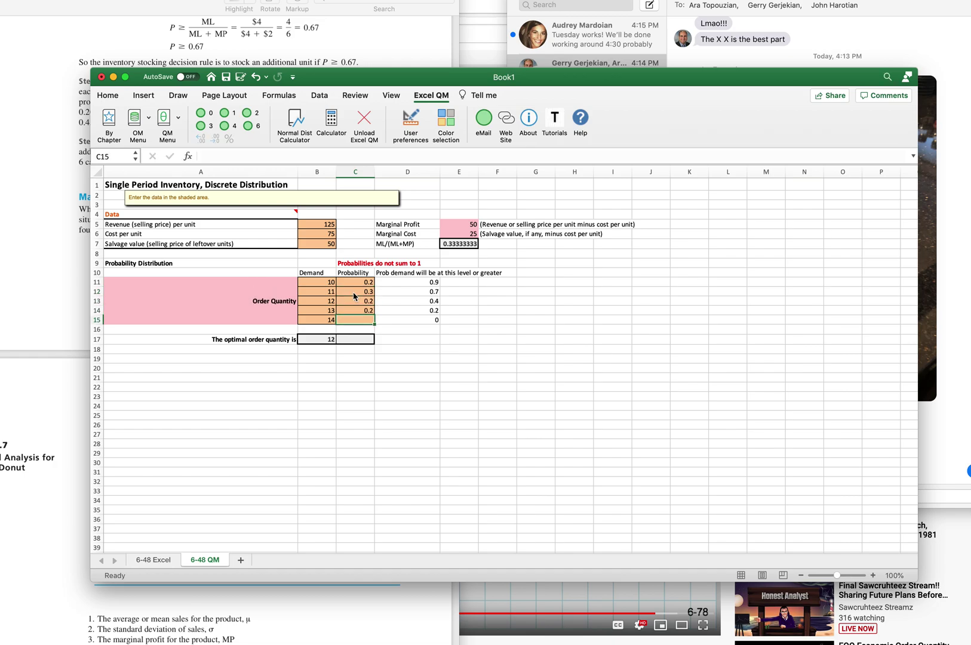
pyautogui.write('.1')
pyautogui.press('Return')
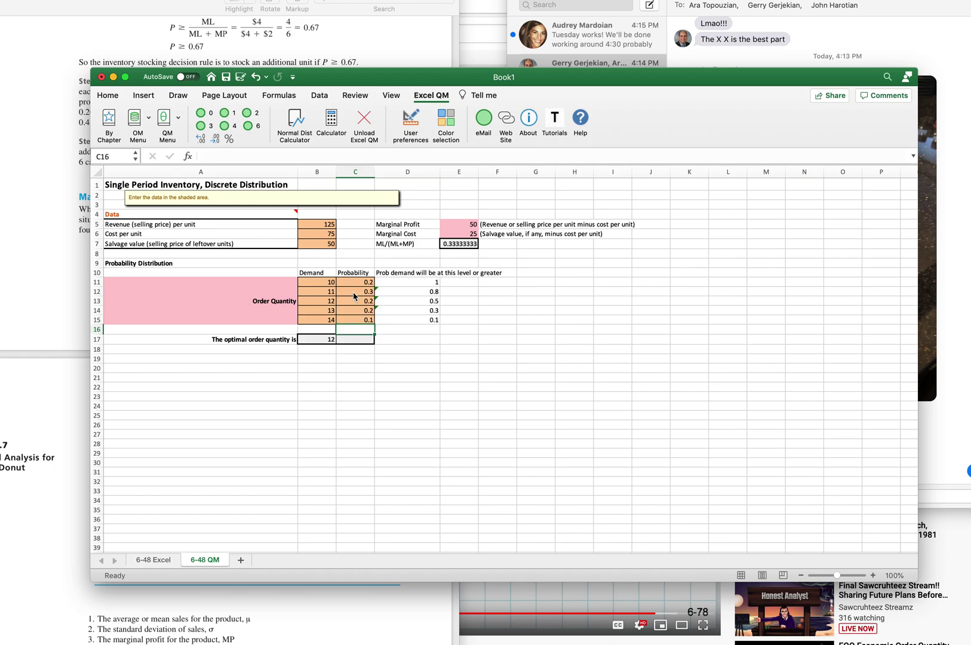
pyautogui.click(281, 302)
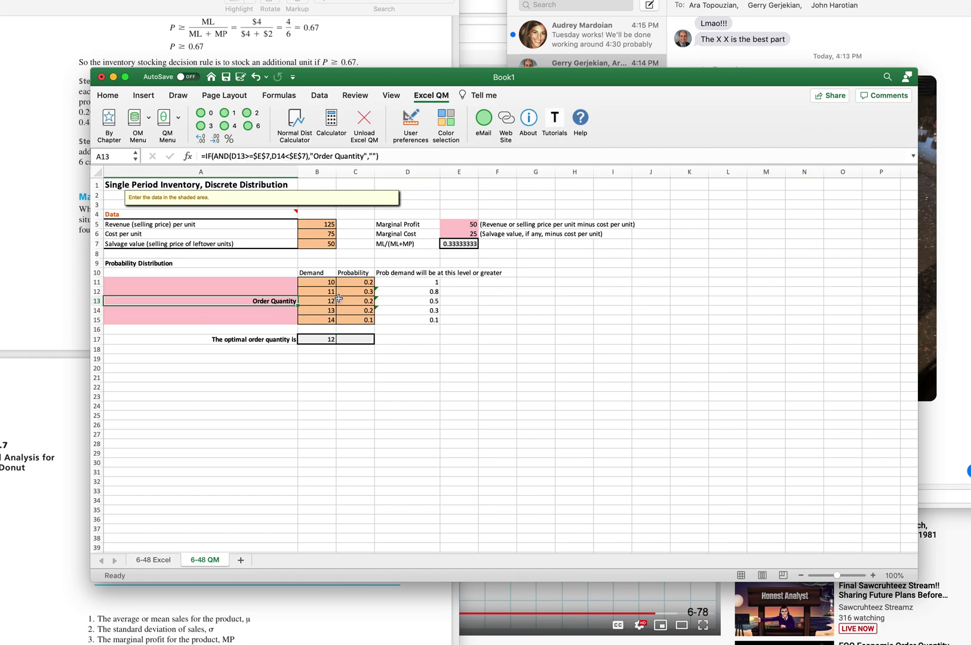
# Compare the QM cumulative probabilities in D11:D15 against the 6-48 Excel sheet's manual analysis.
pyautogui.click(432, 283)
pyautogui.moveTo(432, 283); pyautogui.dragTo(431, 322)
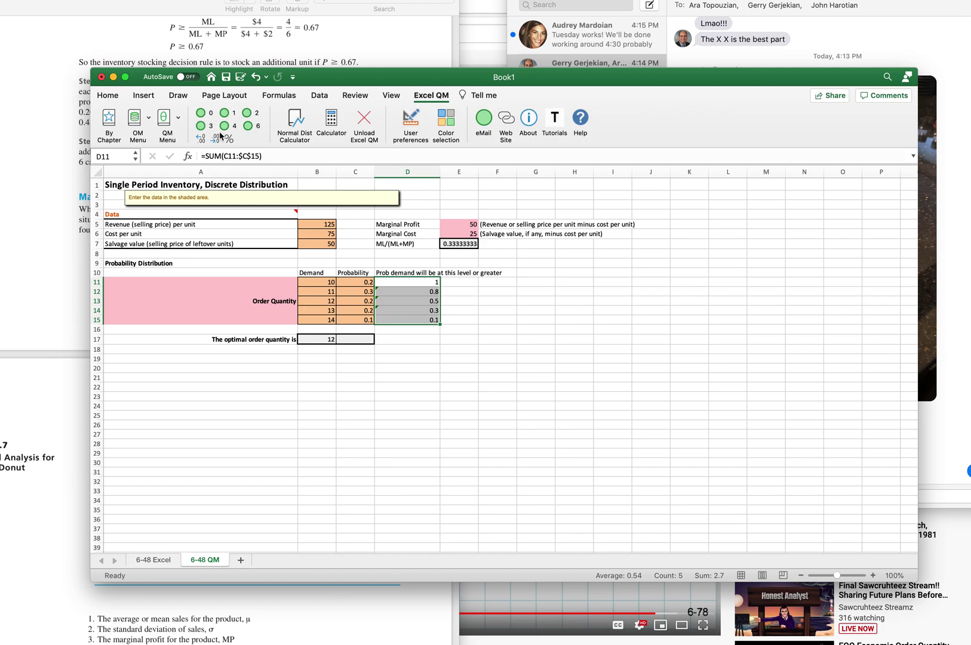
pyautogui.click(153, 560)
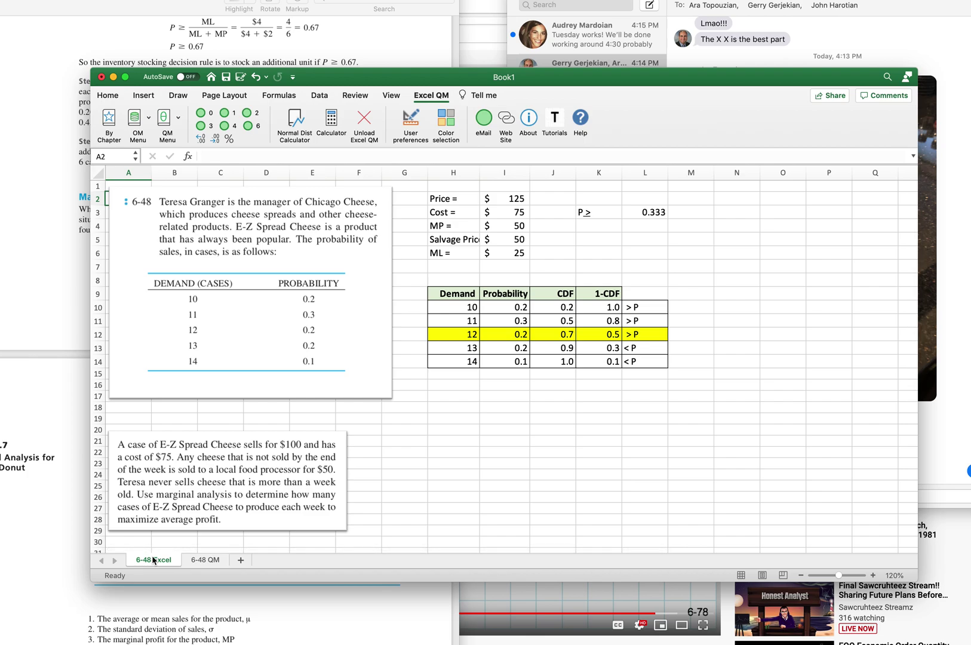
pyautogui.click(211, 560)
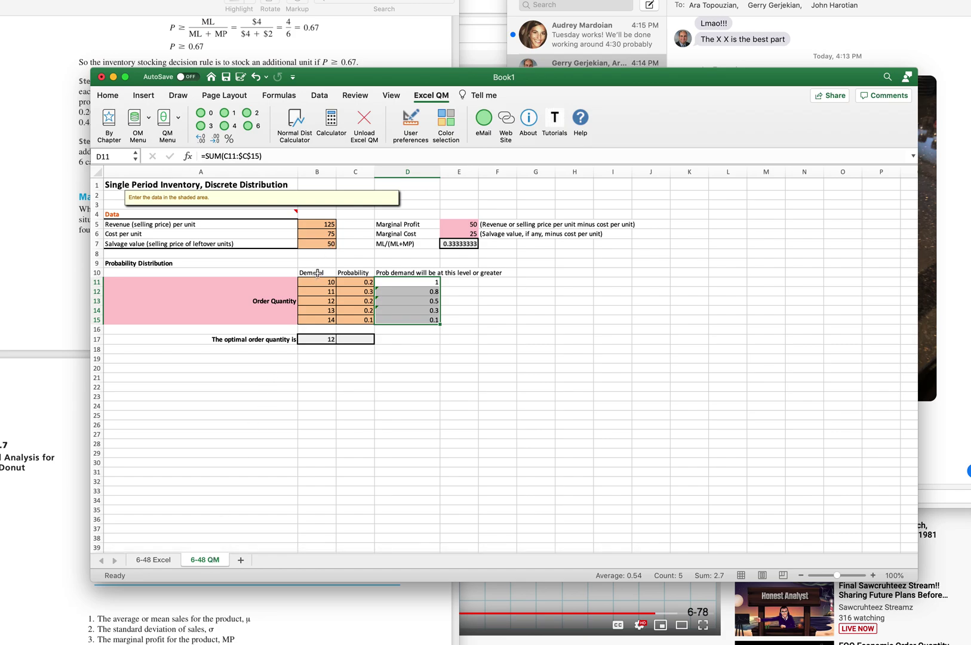
# Check the Order Quantity result in row 13 (A13:C13), then return to the 6-48 Excel sheet.
pyautogui.click(264, 306)
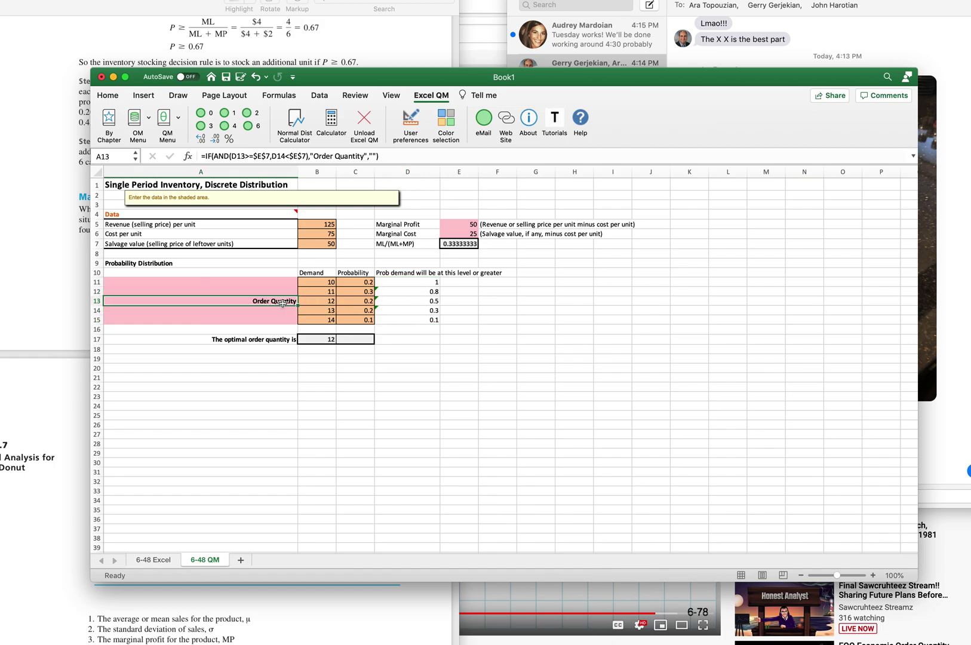
pyautogui.moveTo(194, 299); pyautogui.dragTo(361, 299)
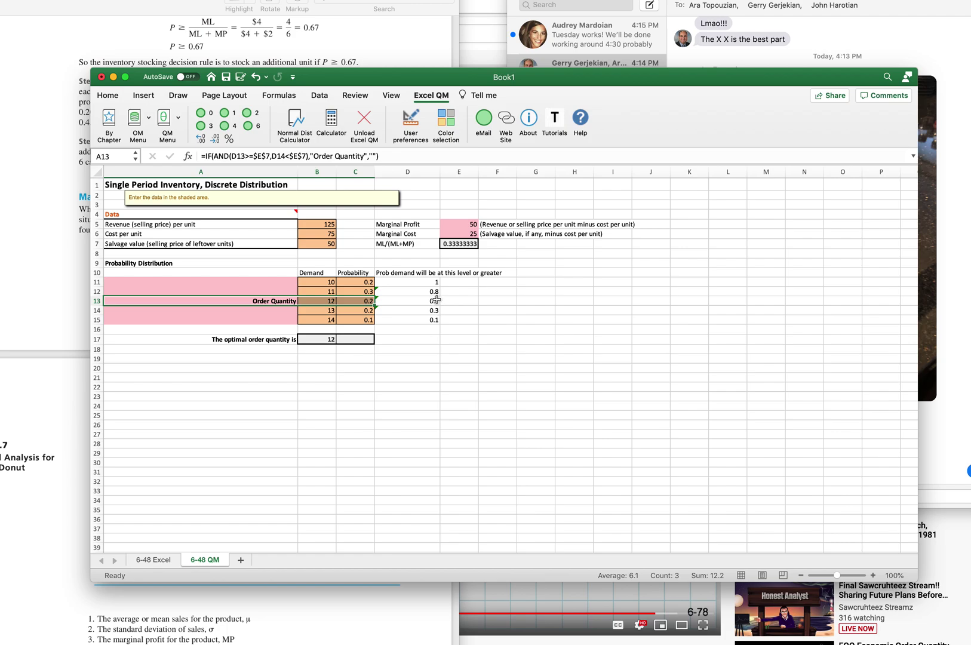
pyautogui.click(377, 375)
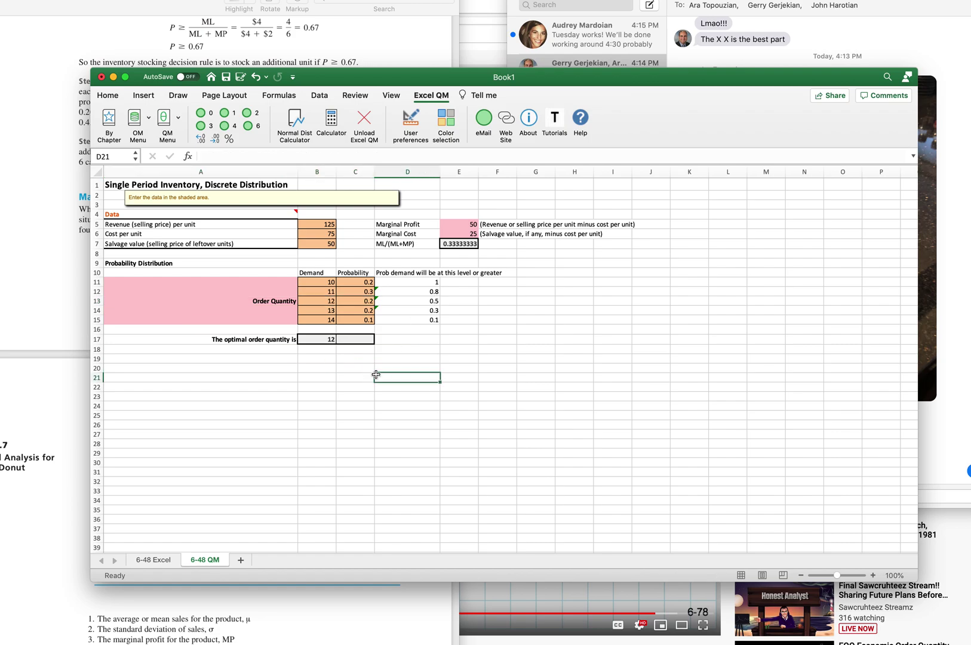
pyautogui.click(162, 560)
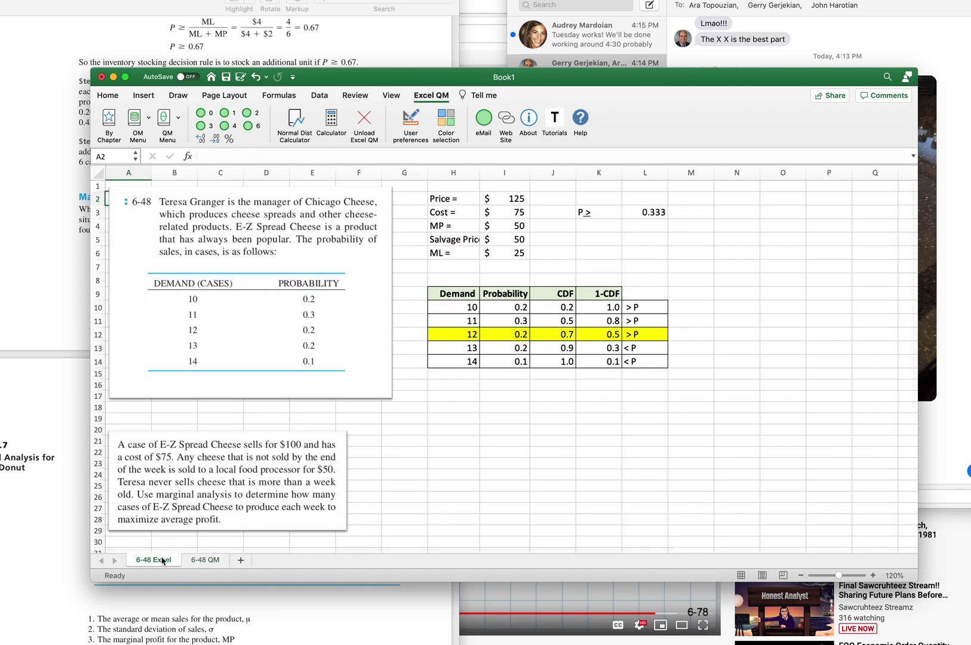